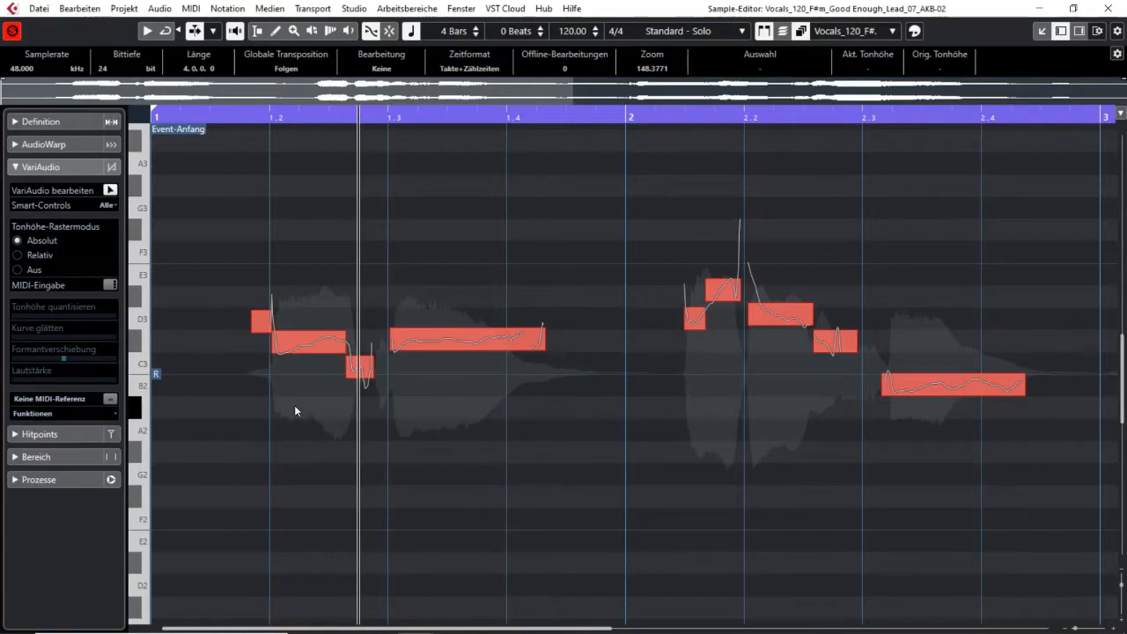
Step: Quantize the pitch of the long vocal segment starting just after beat 1.2 to an exact C#3
click(399, 354)
key(g)
key(g)
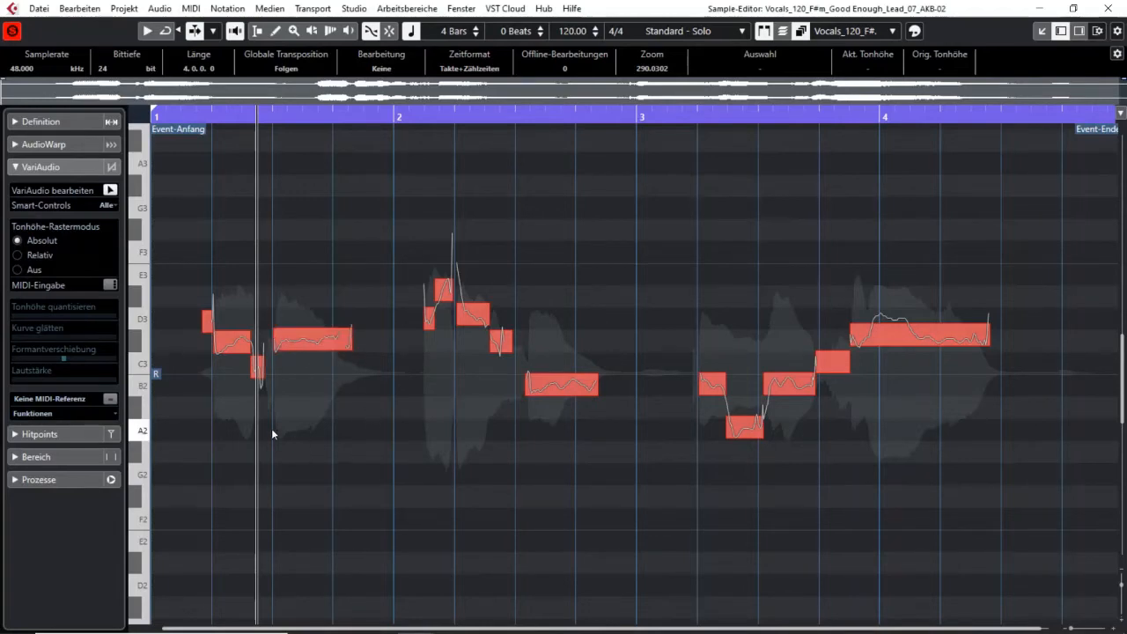
scroll(209, 134, up, 5)
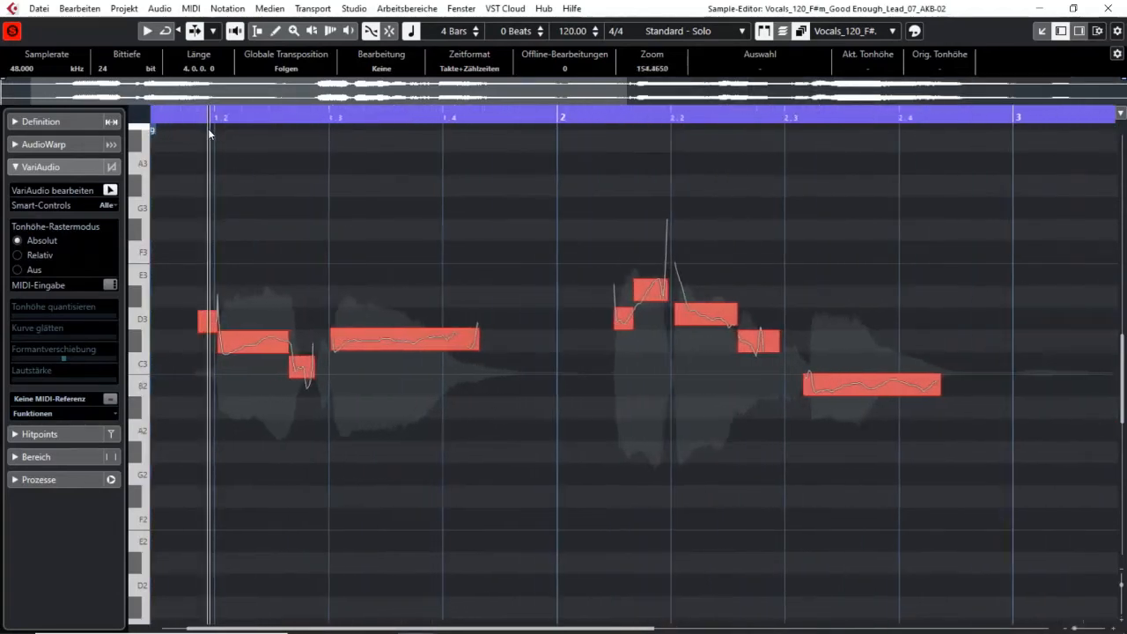
scroll(212, 144, up, 2)
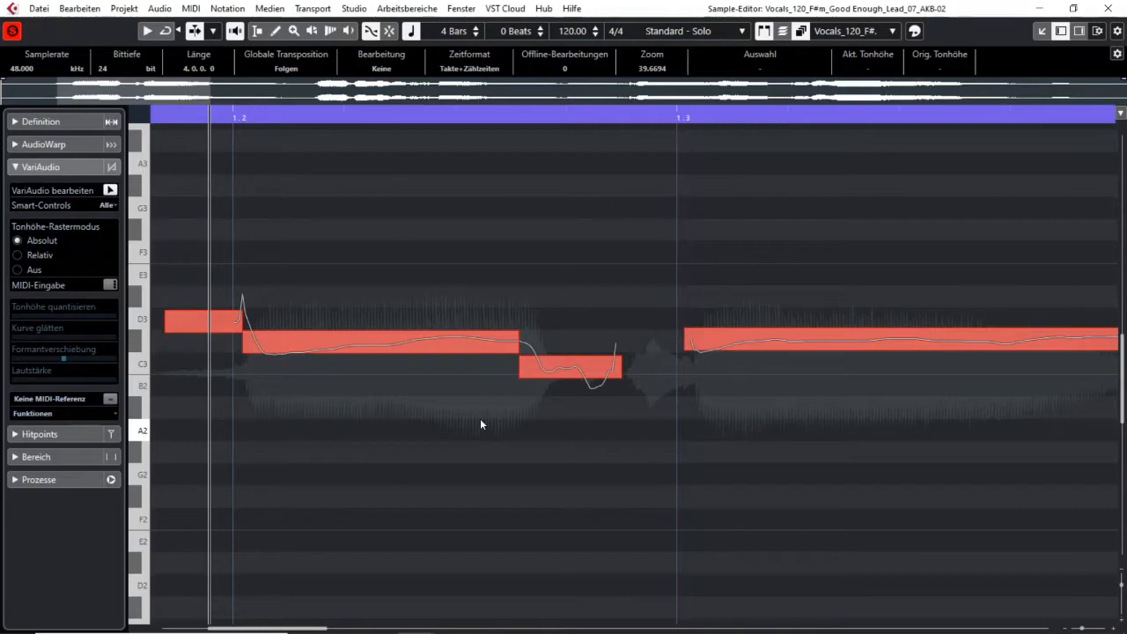
click(365, 344)
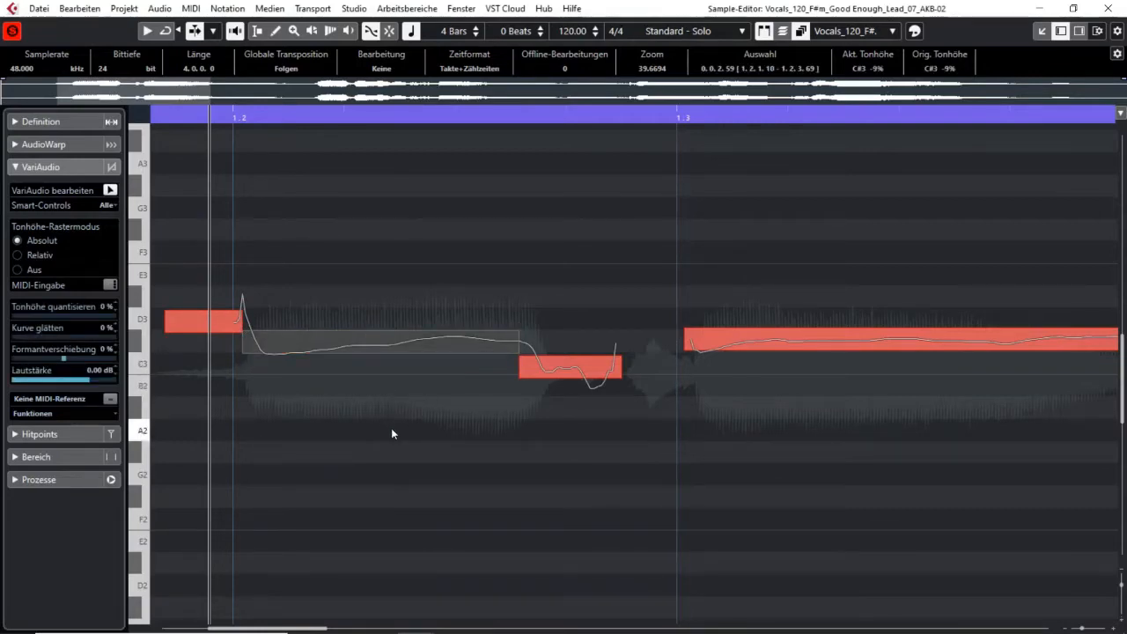
key(q)
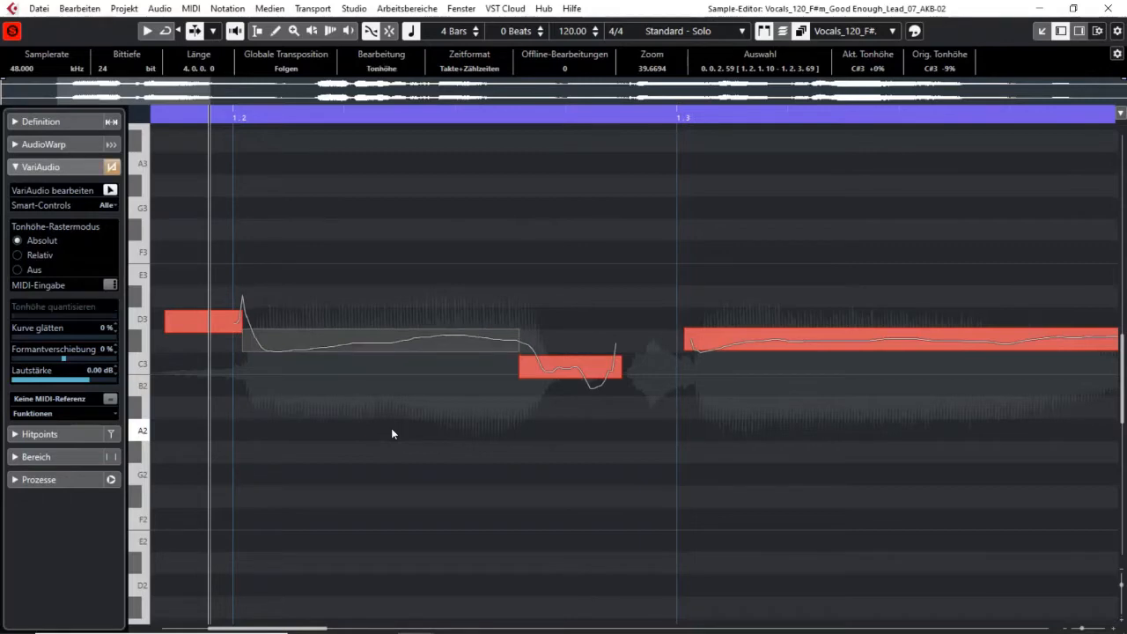
Step: Transpose the selected segment up three semitones to E3 and bring it back down to C#3
key(Up)
key(Up)
key(Up)
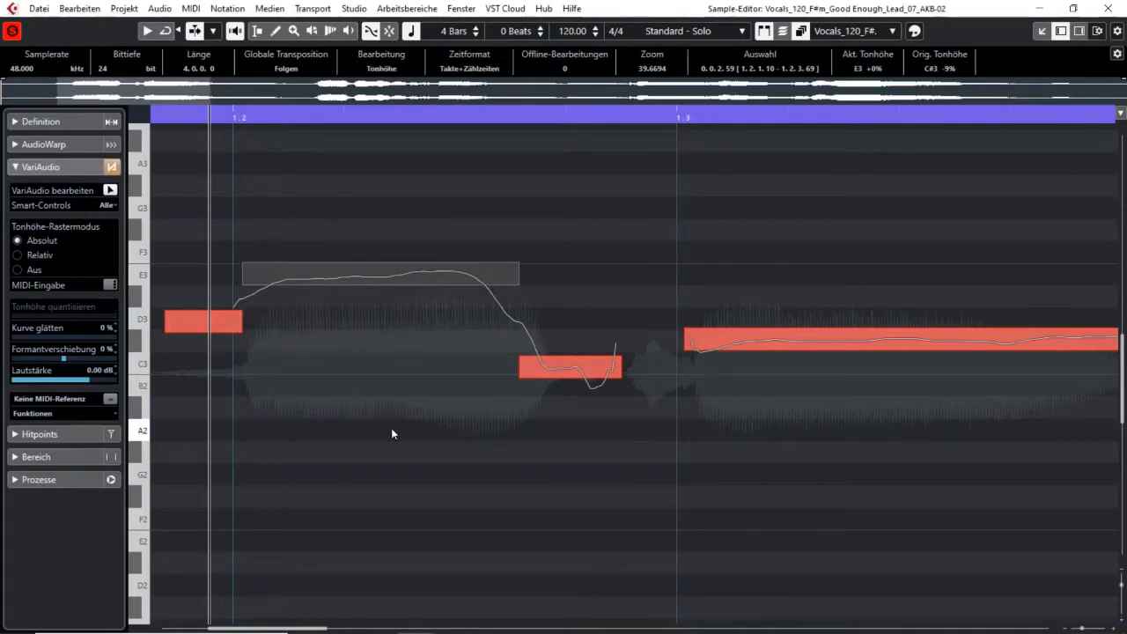
key(Down)
key(Down)
key(Down)
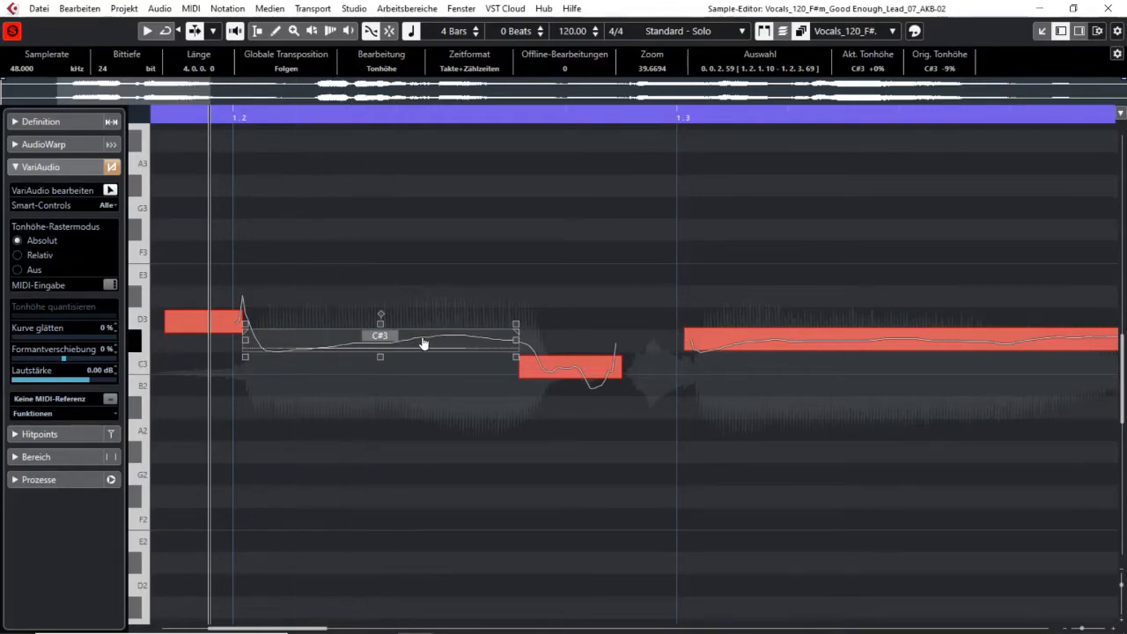
Step: Reselect the C#3 segment after beat 1.2 and try quantizing its pitch directly with its smart control
click(529, 363)
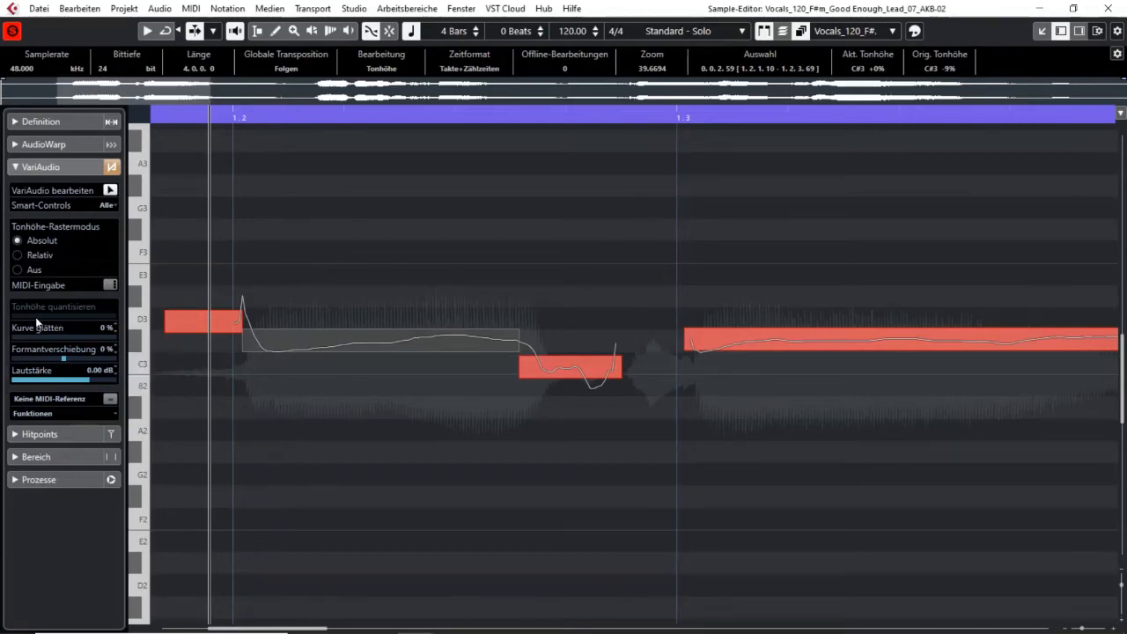
click(429, 460)
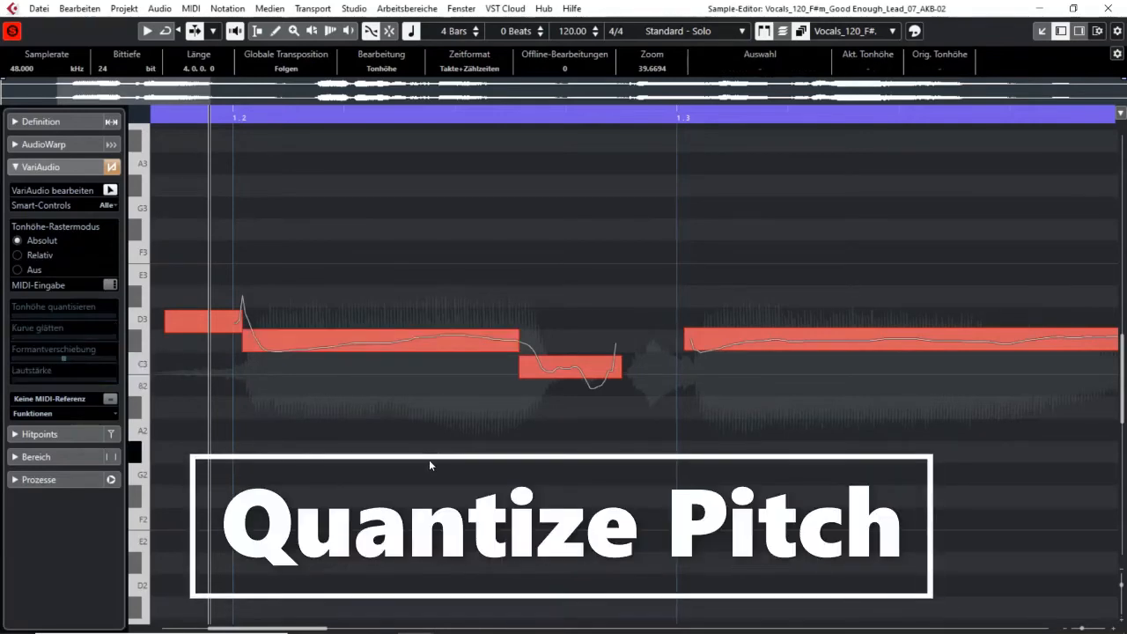
click(336, 342)
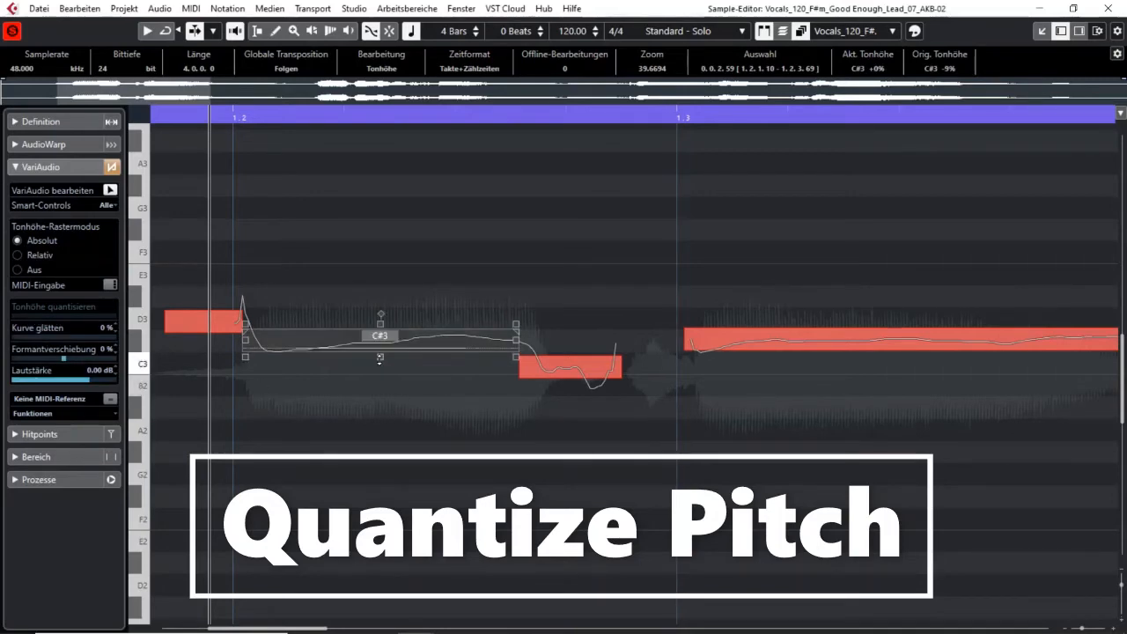
drag(380, 359, 390, 422)
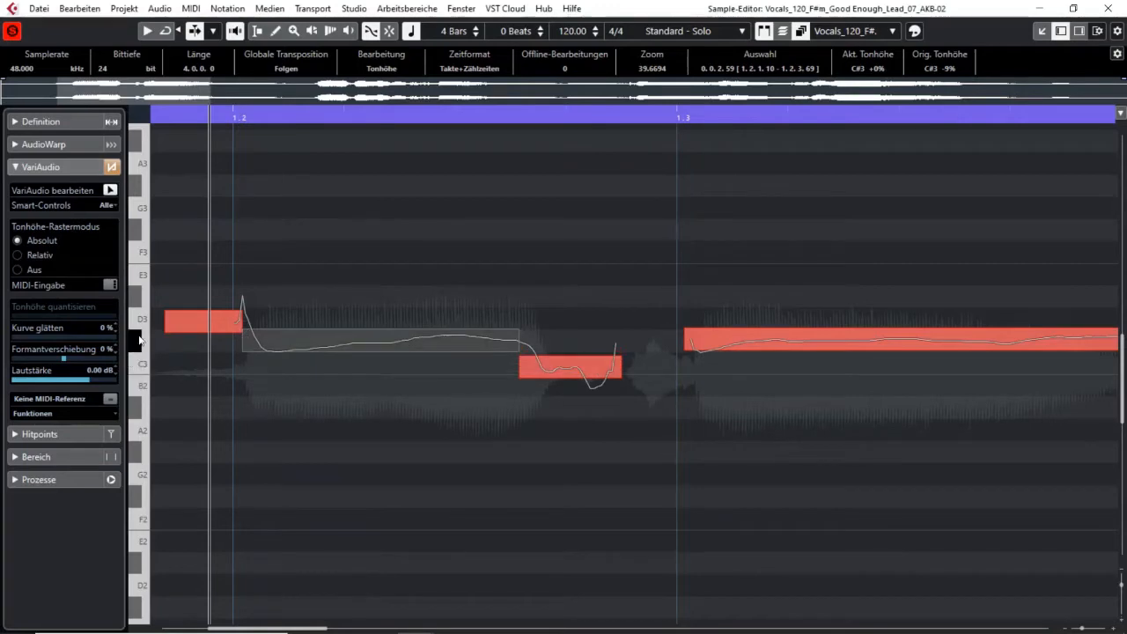
click(315, 455)
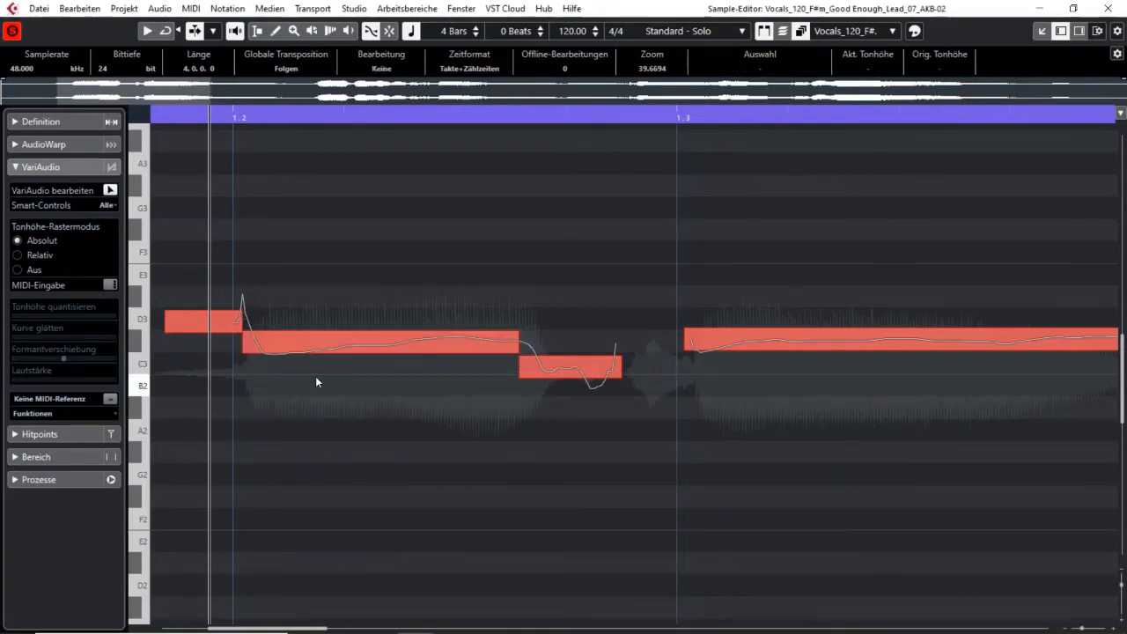
Step: Set the pitch quantization (Tonhöhe quantisieren) of the C#3 segment after beat 1.2 to 100 %
click(332, 346)
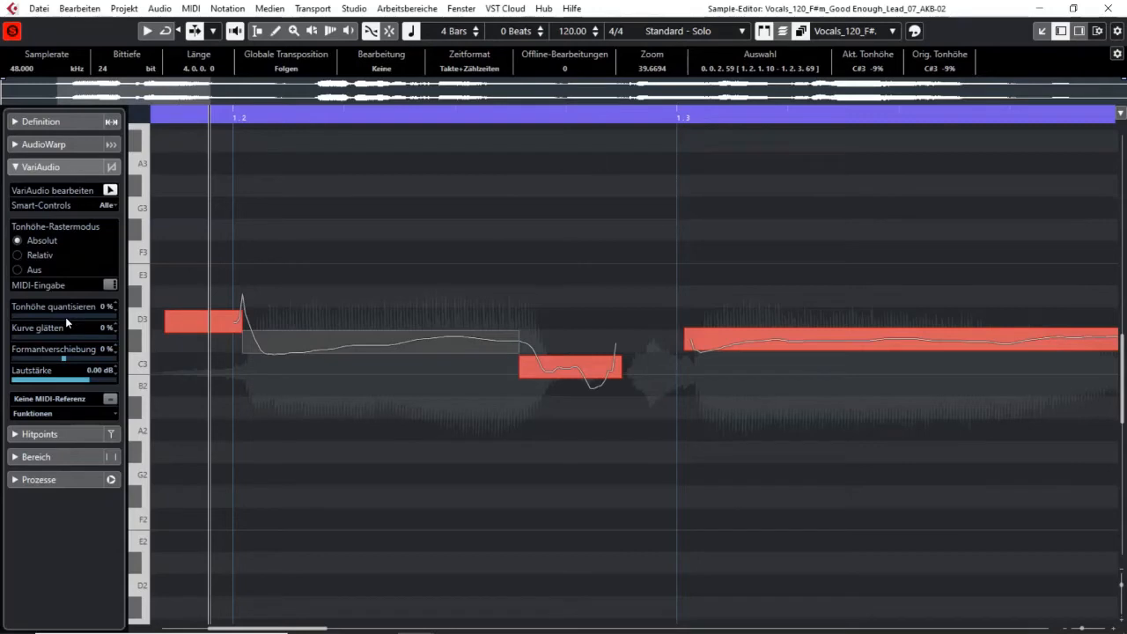
mouse_move(28, 315)
mouse_down()
mouse_move(119, 316)
mouse_move(17, 319)
mouse_move(73, 326)
mouse_move(10, 318)
mouse_up()
mouse_move(272, 354)
mouse_move(31, 314)
mouse_down()
mouse_move(14, 315)
mouse_move(76, 318)
mouse_move(11, 317)
mouse_up()
drag(46, 317, 206, 320)
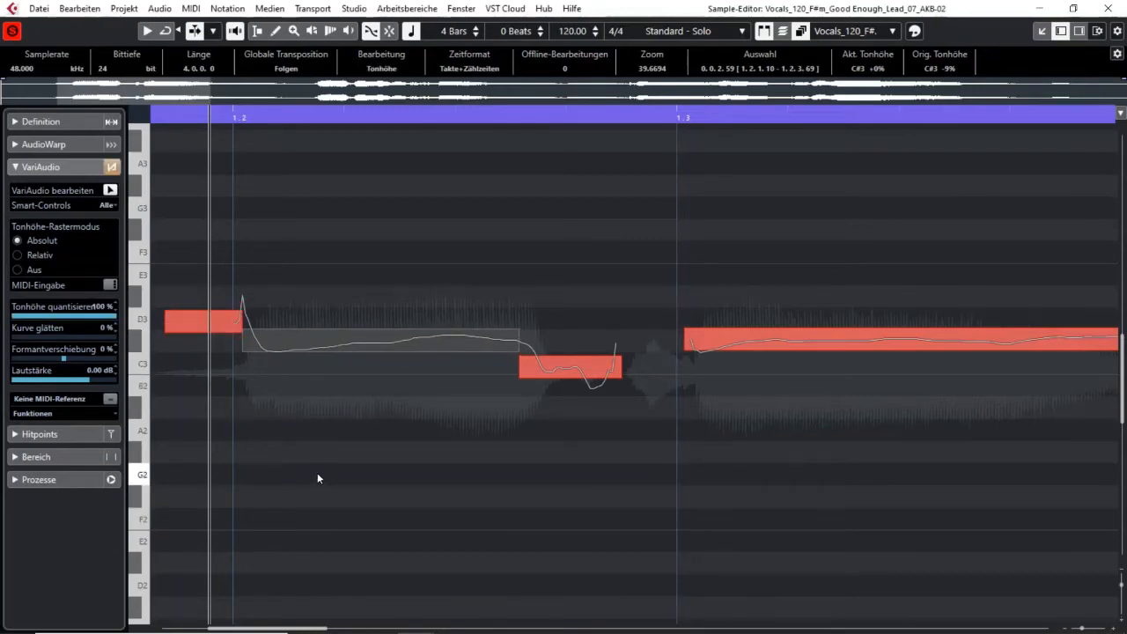
Step: Set the pitch quantization of the short C3 segment before beat 1.3 to 100 % and smooth its pitch curve
click(605, 364)
click(507, 344)
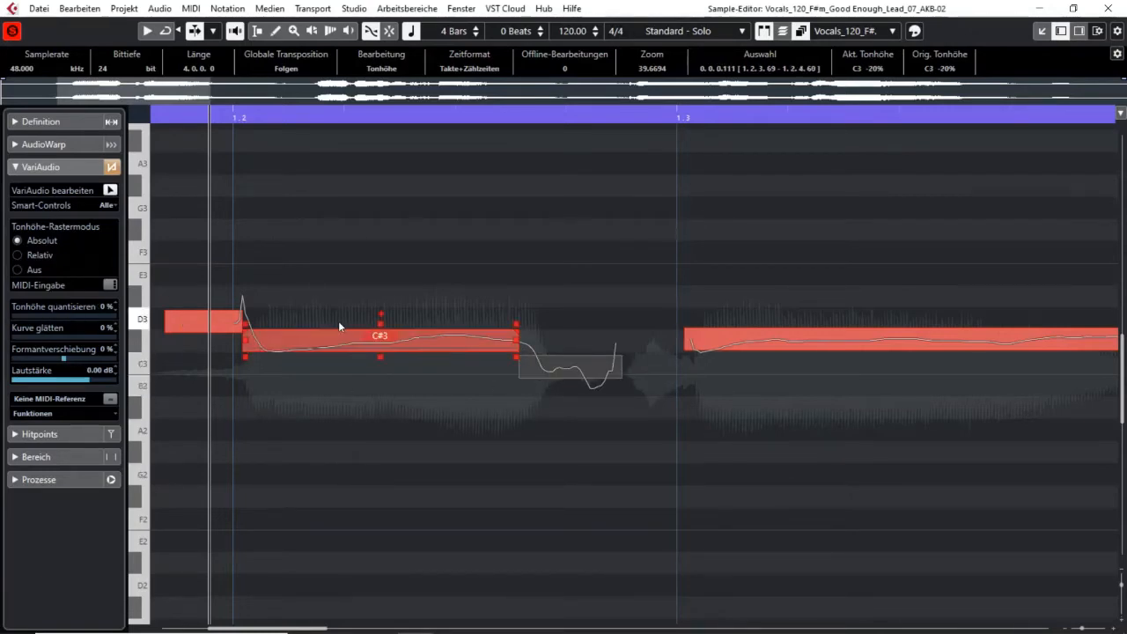
drag(18, 316, 224, 323)
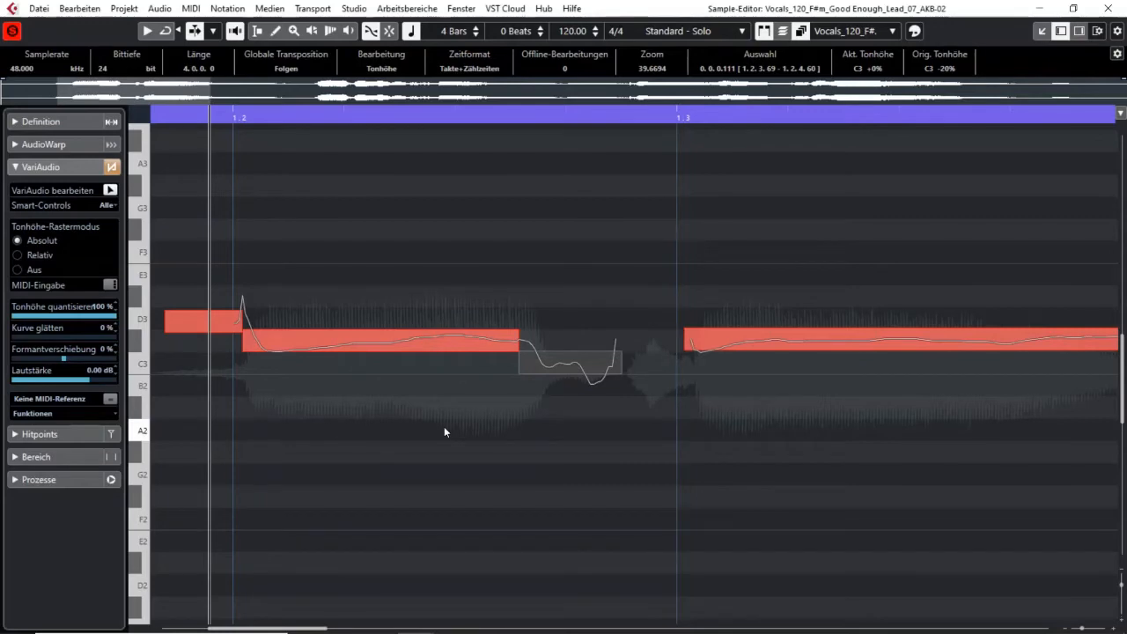
drag(35, 339, 103, 337)
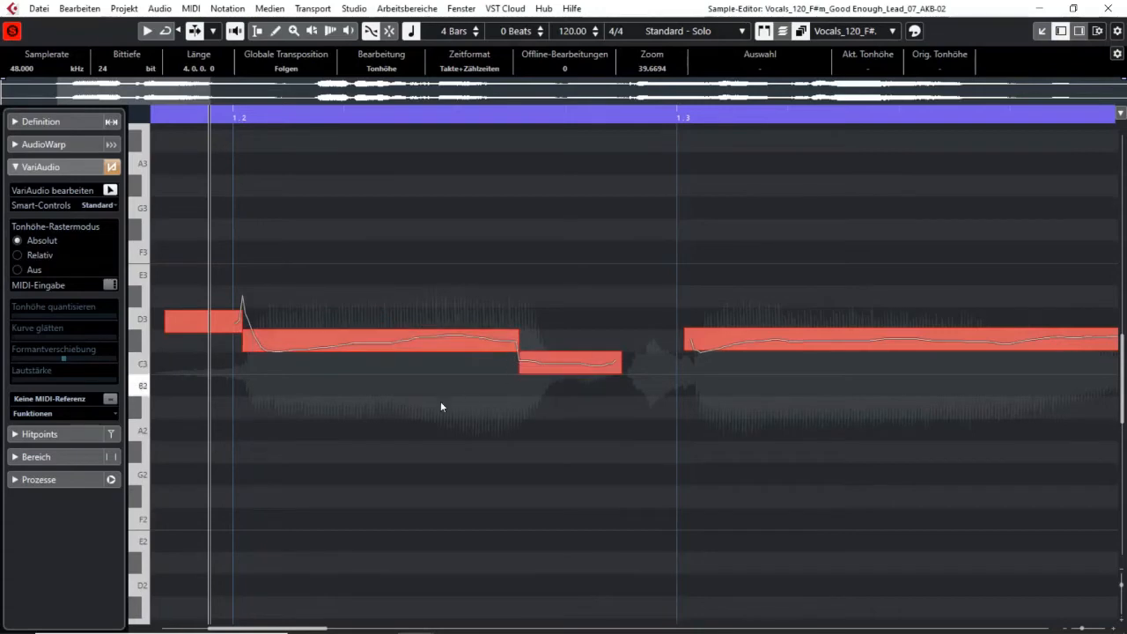
Step: Set the C#3 segment's pitch quantization to 100 % and the neighbouring C3 segment's curve smoothing (Kurve glätten) to 93 %
click(365, 344)
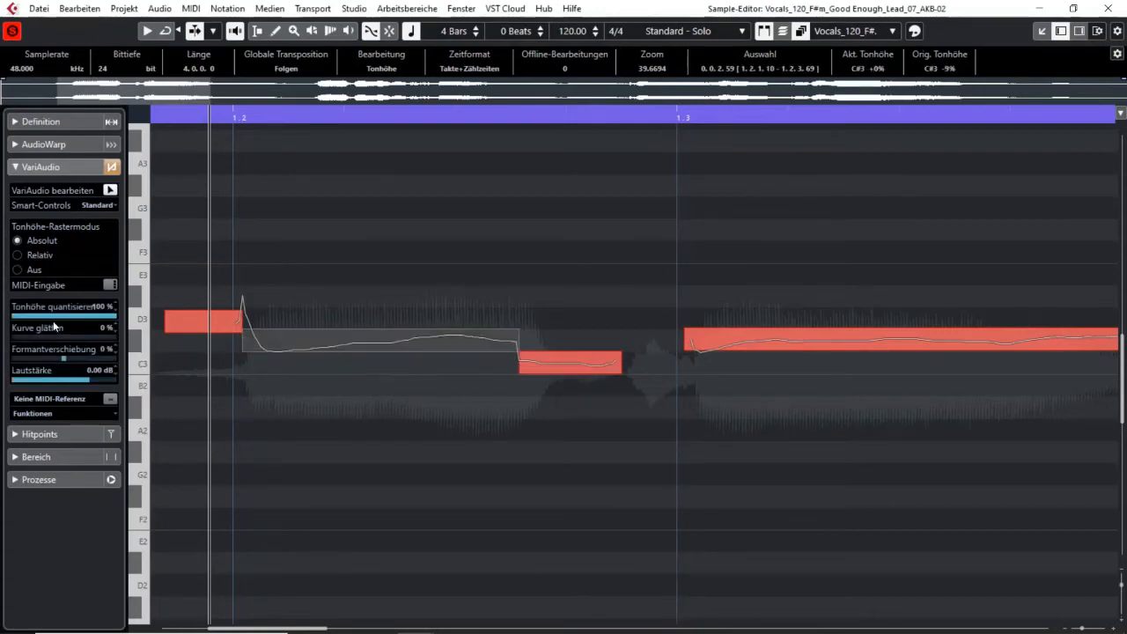
drag(61, 317, 118, 315)
click(564, 364)
drag(72, 340, 110, 346)
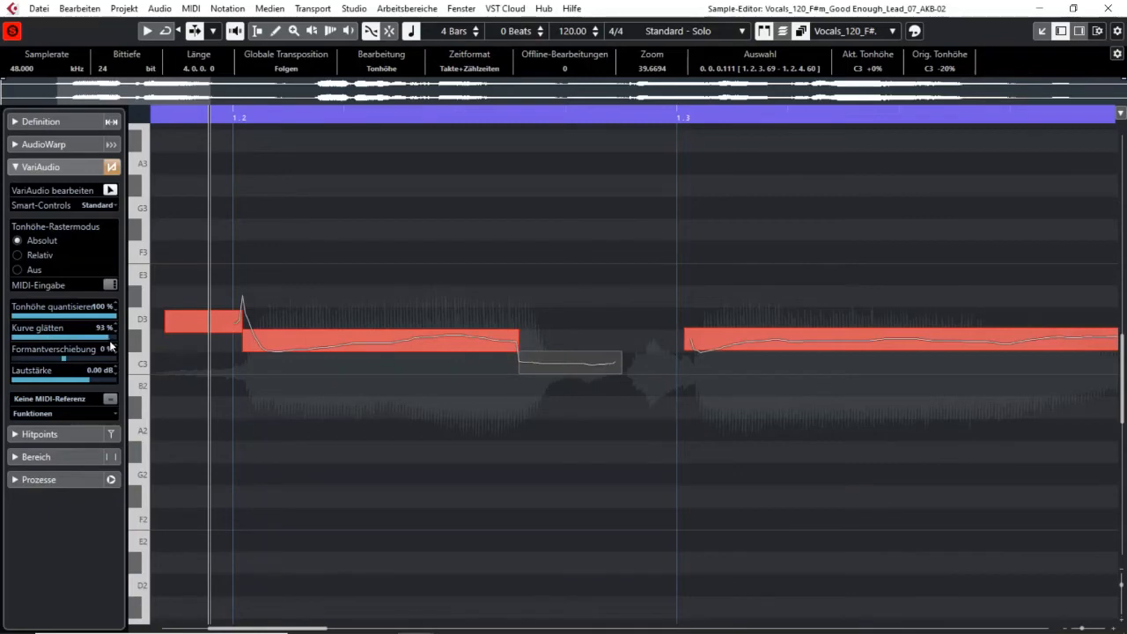
Step: Set both pitch quantization and curve smoothing to 100 % for the first three vocal segments together
drag(219, 275, 588, 399)
drag(38, 310, 132, 313)
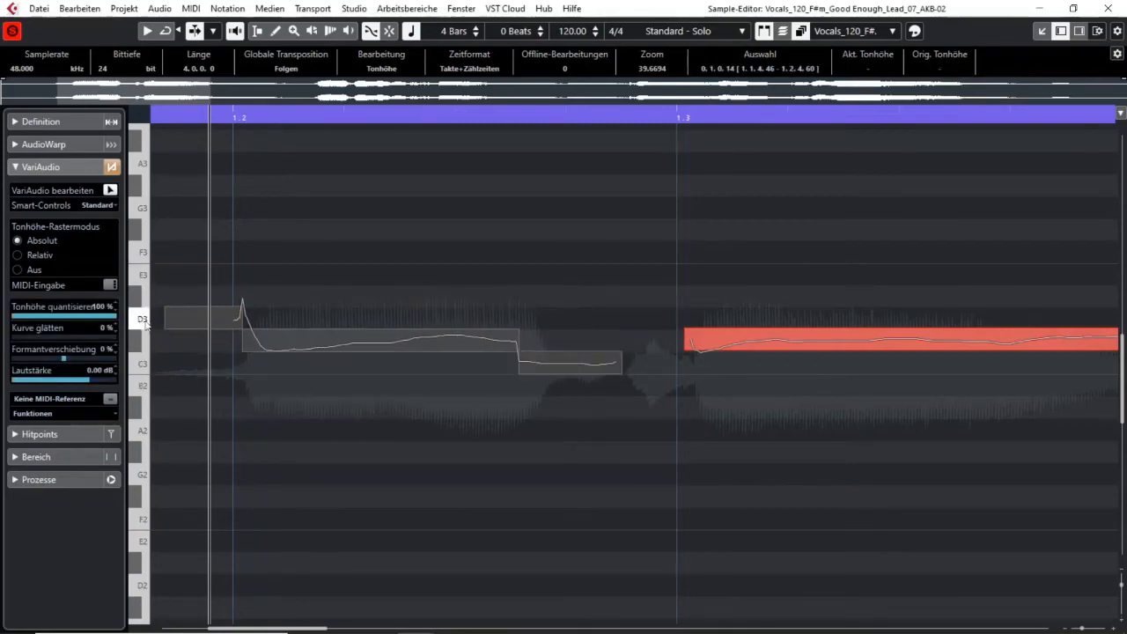
drag(67, 336, 124, 338)
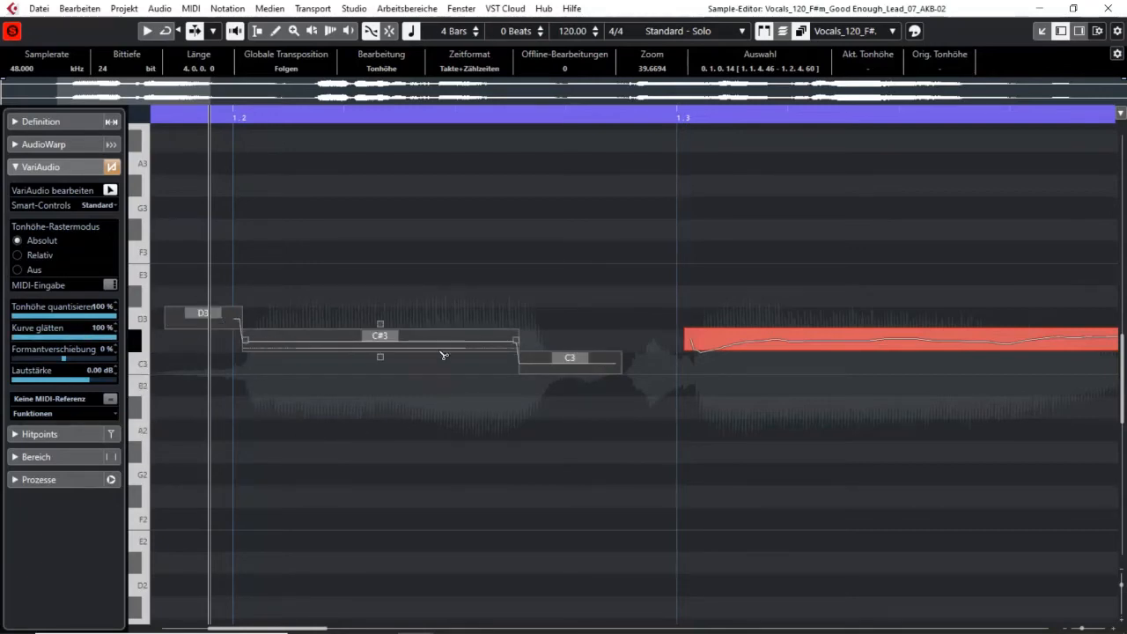
click(585, 423)
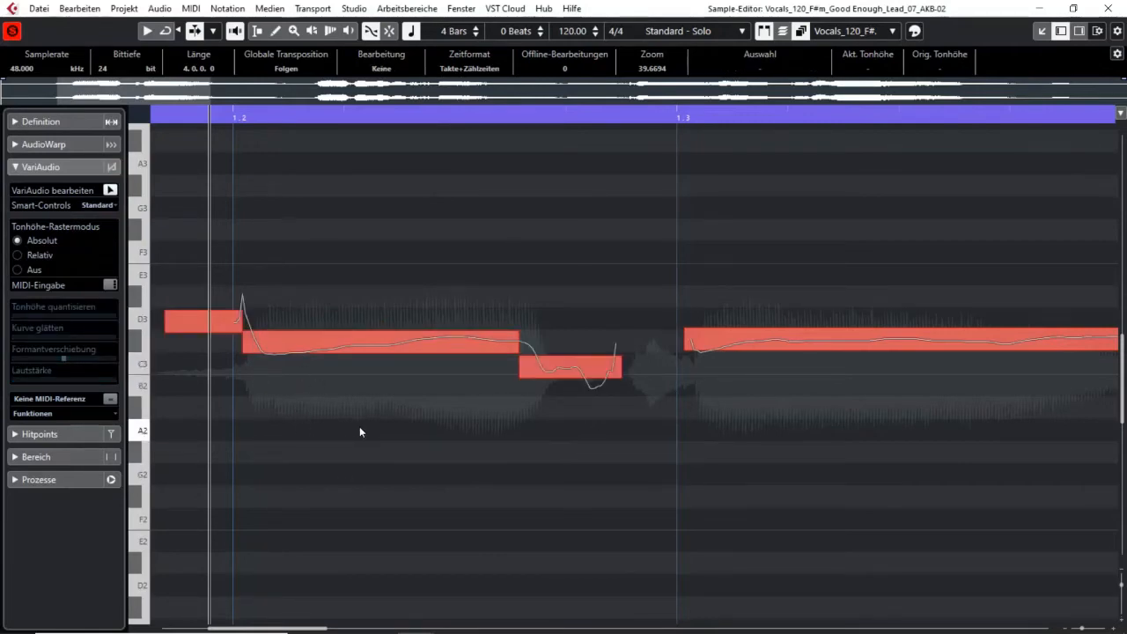
Step: Play the unprocessed first vocal phrase twice, starting a little before beat 1.2, to hear its original pitch
key(g)
key(g)
key(g)
key(g)
key(g)
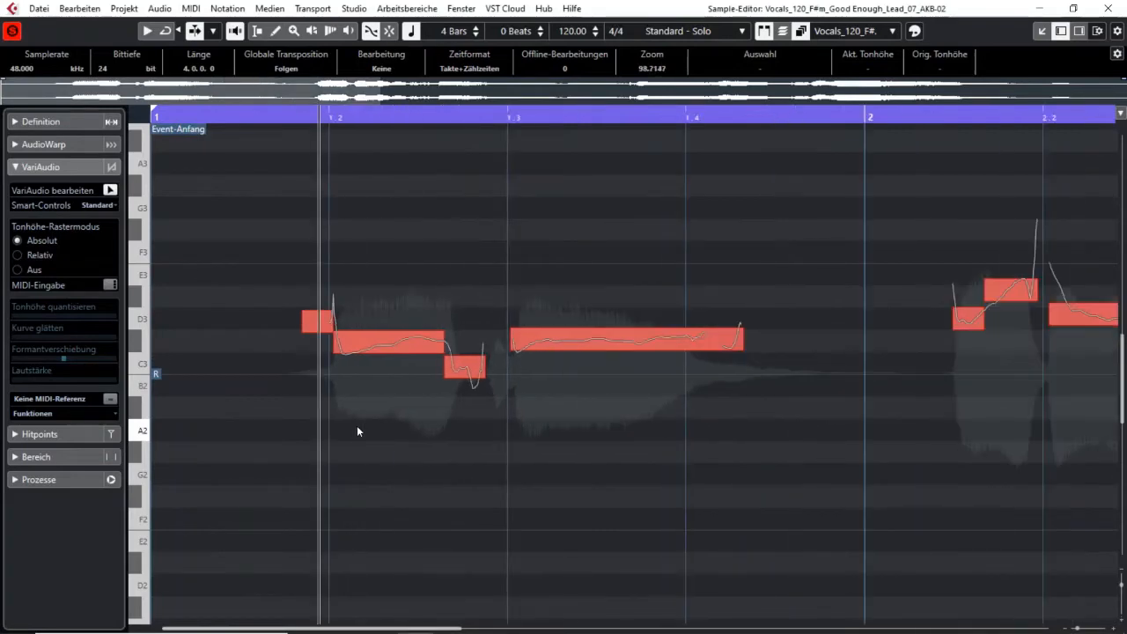
click(254, 116)
key(space)
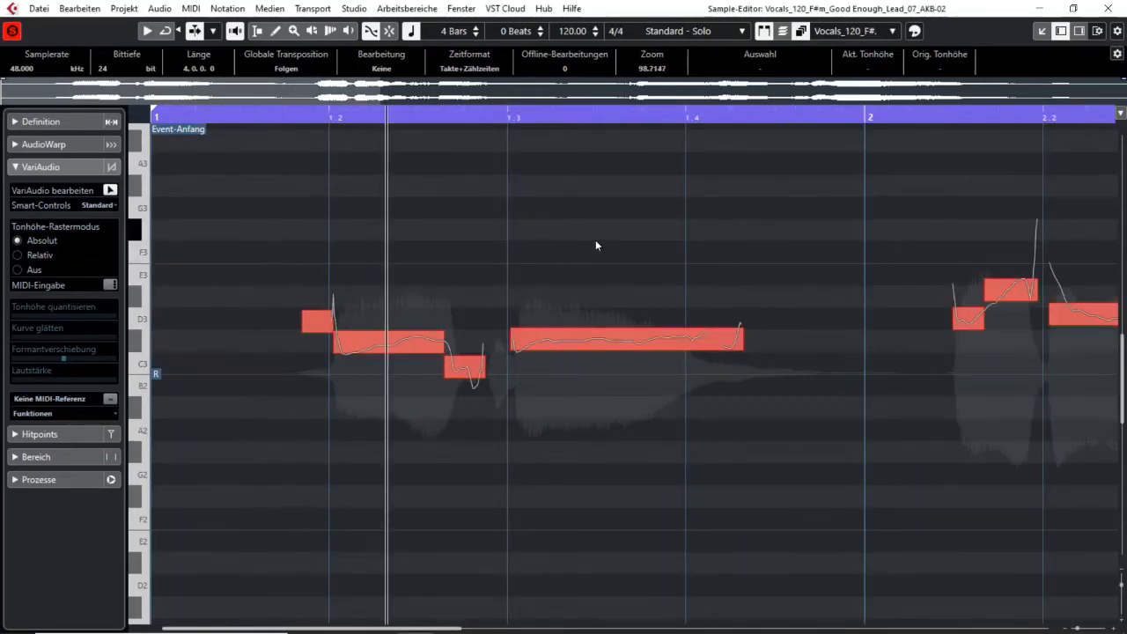
key(space)
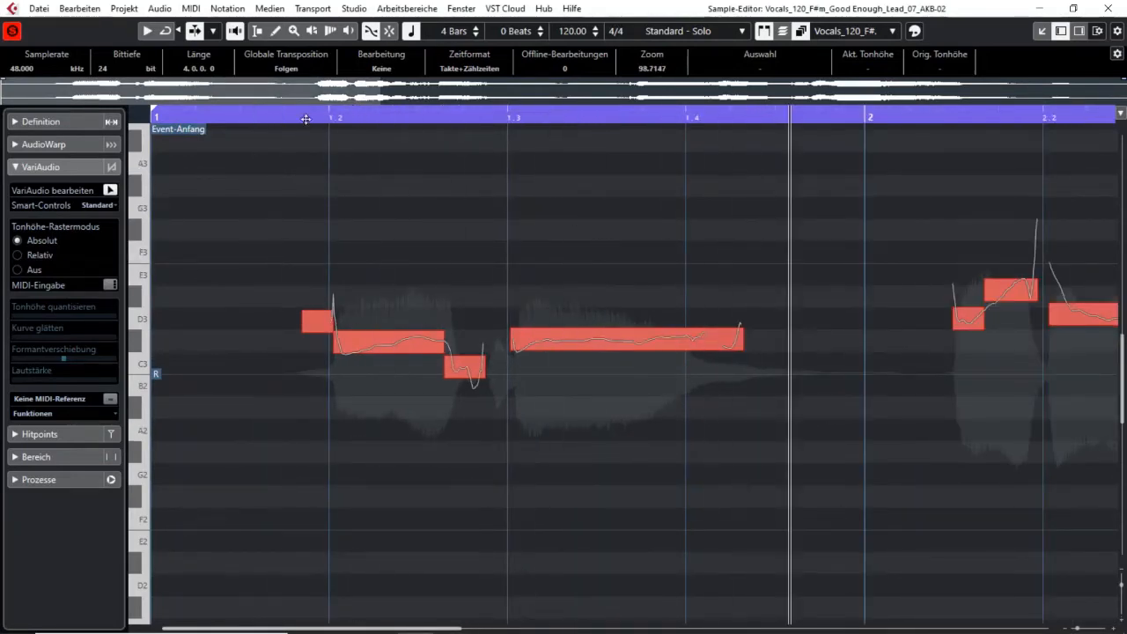
click(254, 118)
key(space)
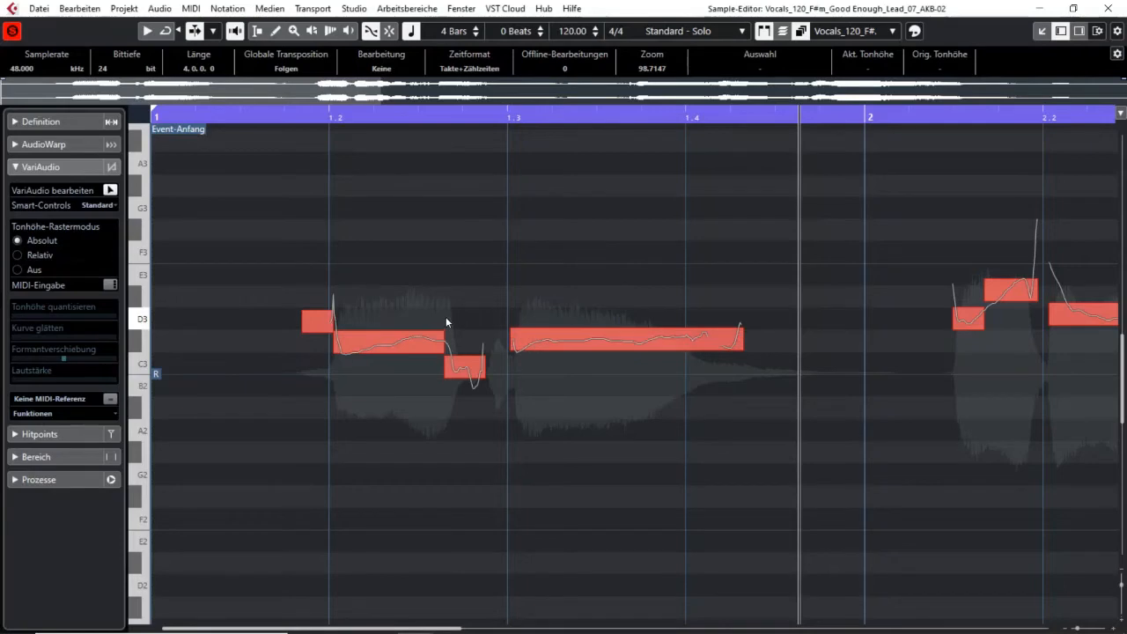
Step: Set pitch quantization and curve smoothing to 100 % for the four segments of the first phrase and play the result
drag(294, 264, 762, 485)
drag(45, 314, 204, 320)
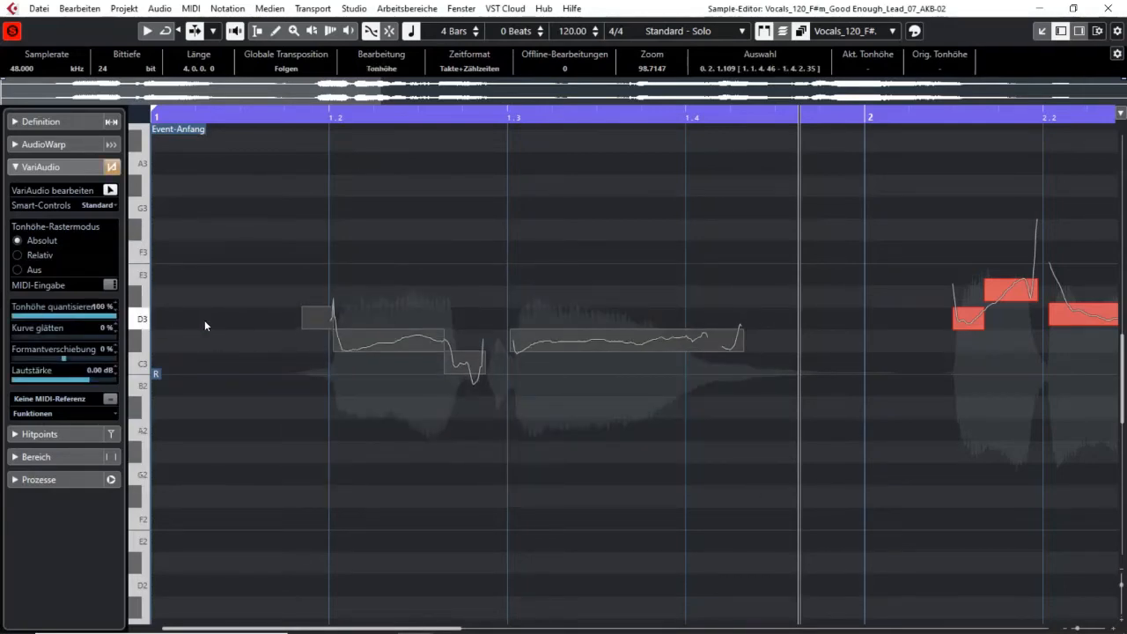
drag(48, 331, 148, 343)
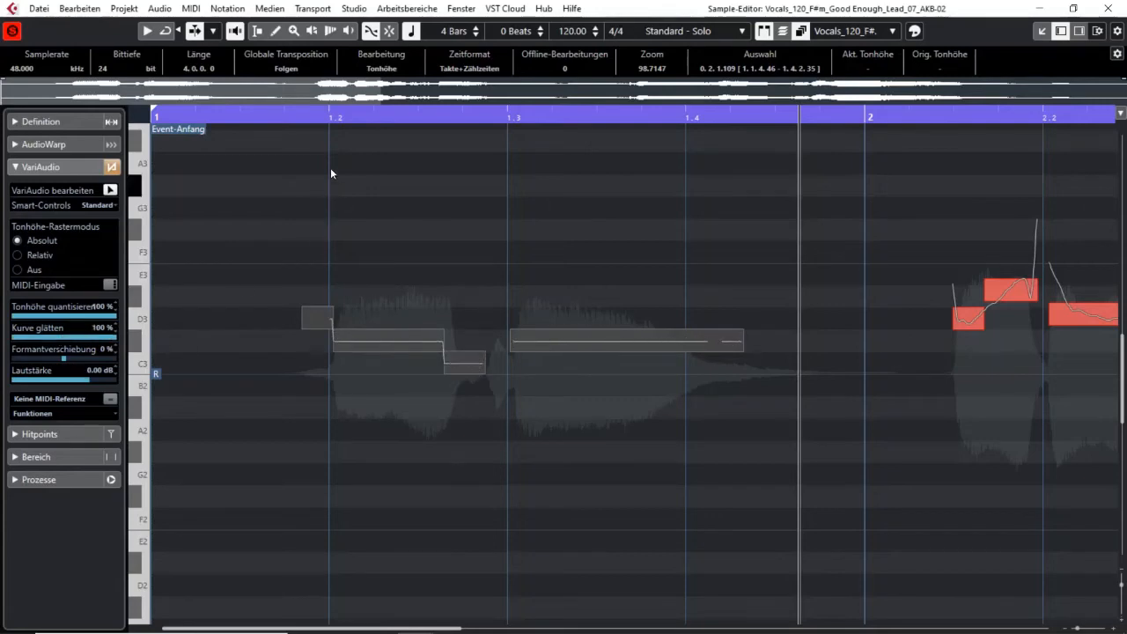
key(space)
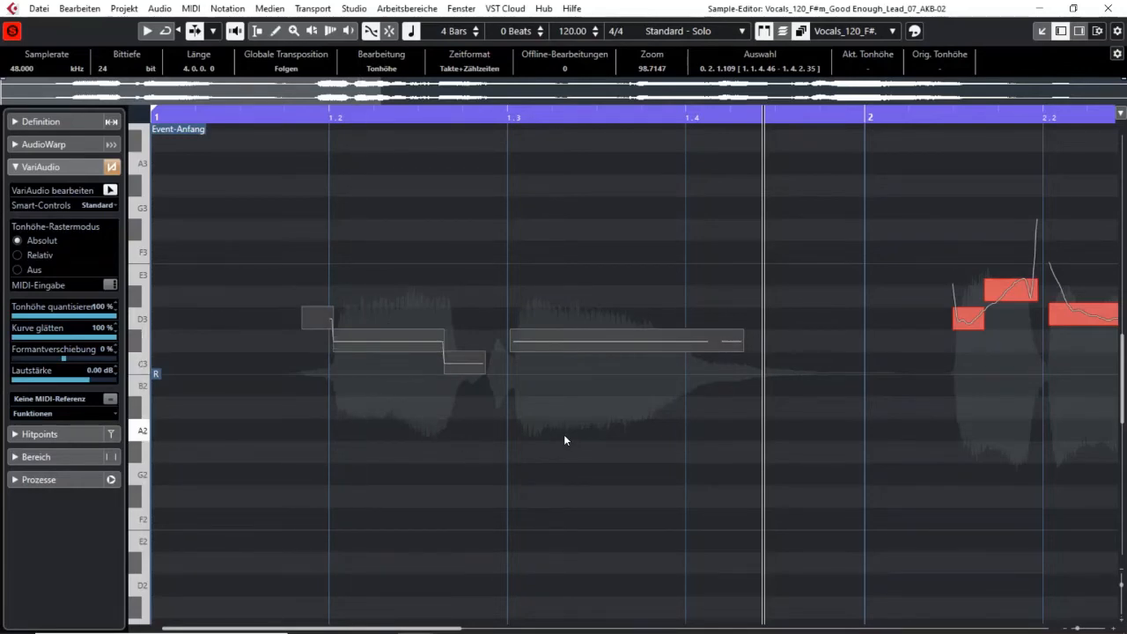
Step: Set curve smoothing to 90 % and pitch quantization to 99 % for the first three vocal segments
drag(324, 114, 324, 133)
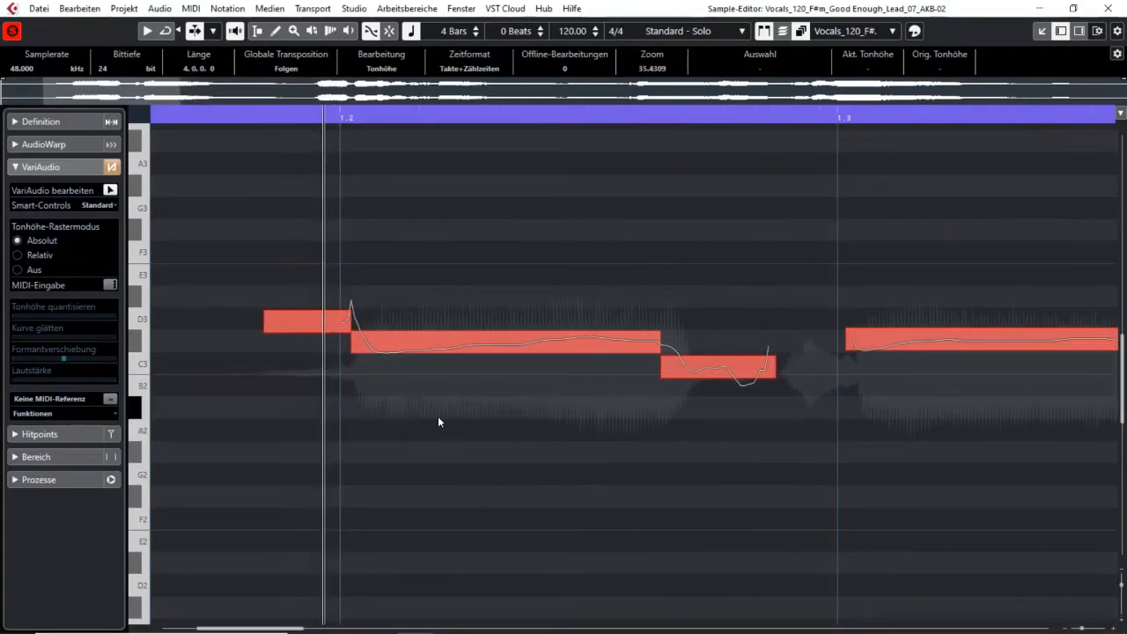
drag(307, 272, 715, 437)
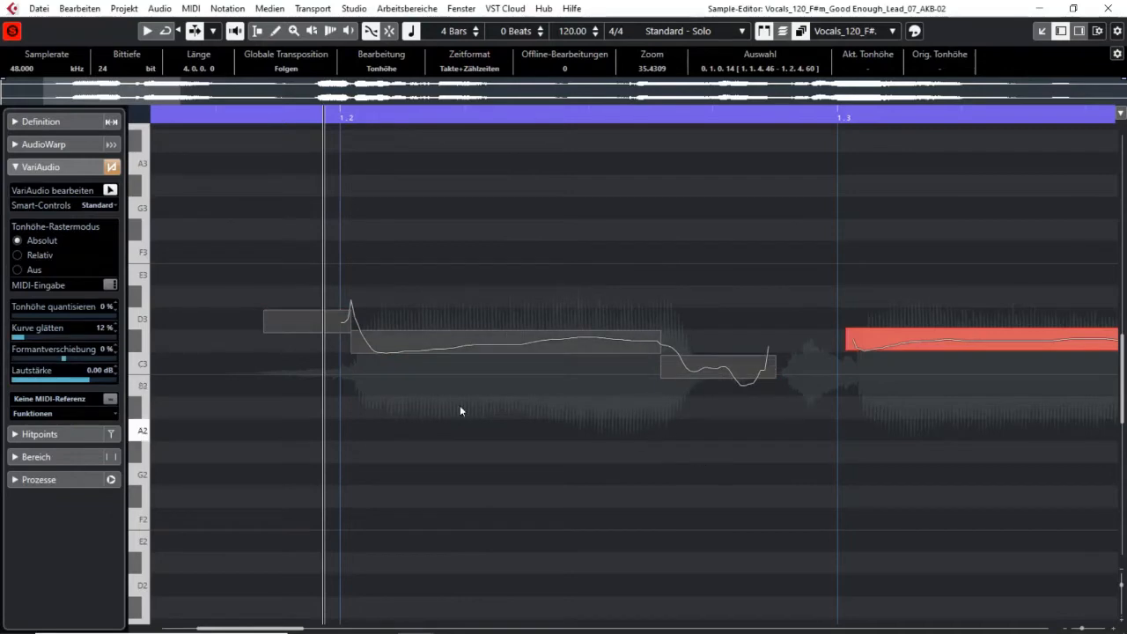
drag(48, 338, 108, 344)
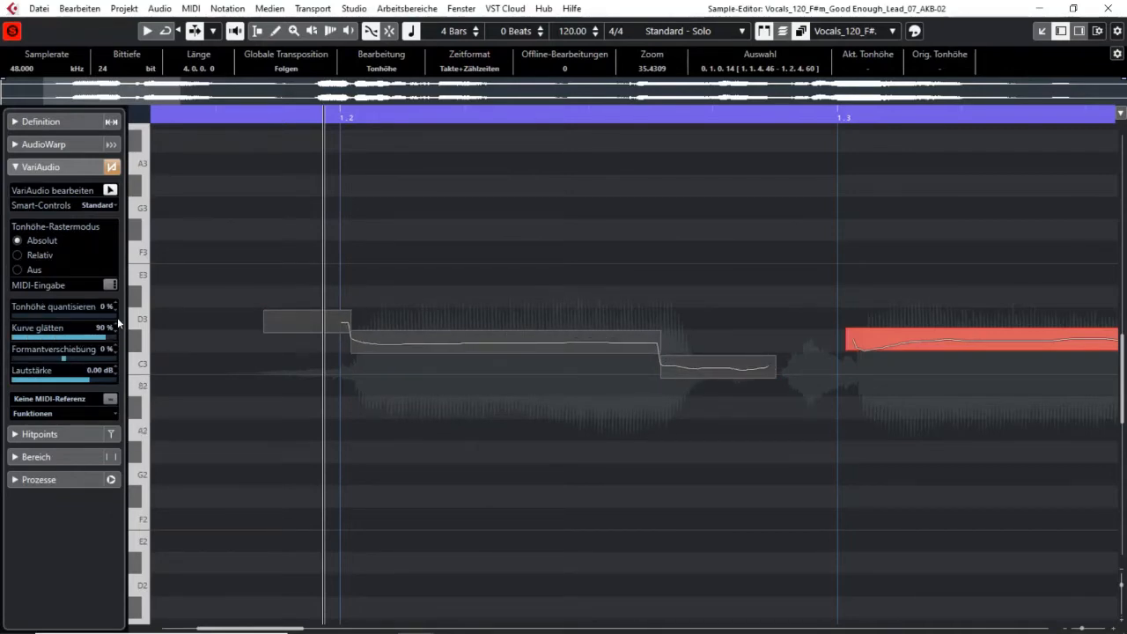
drag(81, 322, 114, 317)
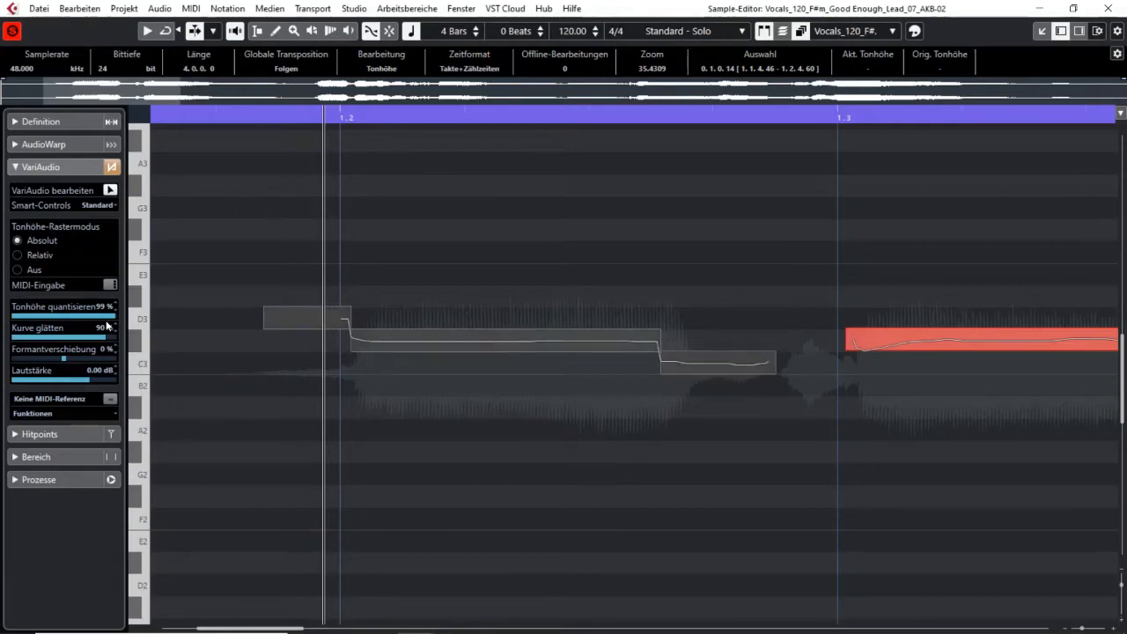
click(621, 442)
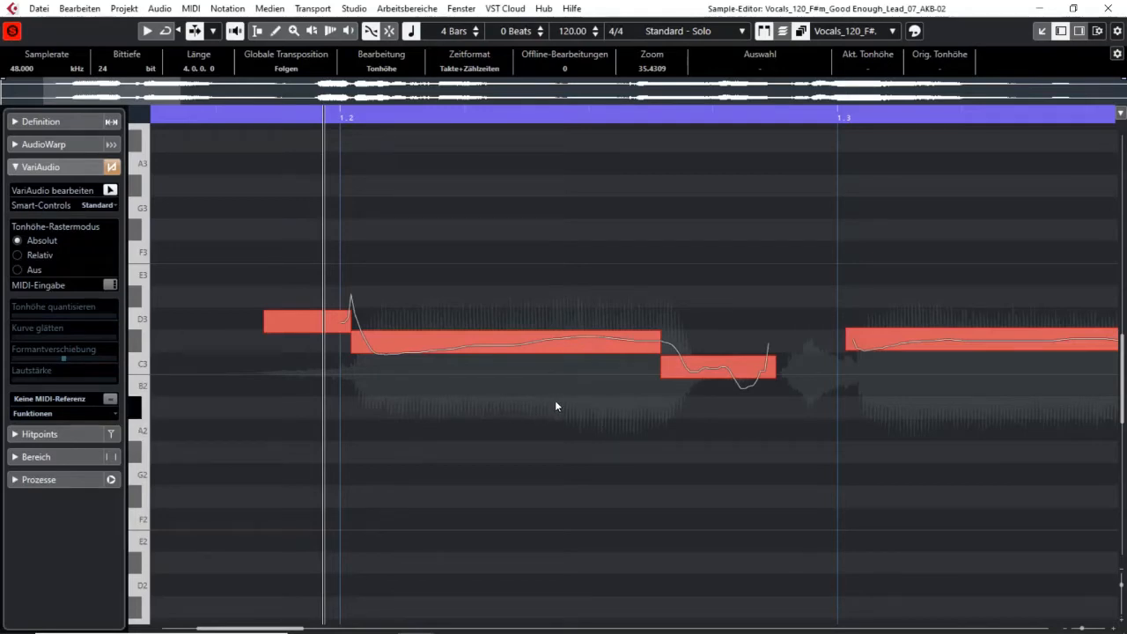
drag(417, 111, 401, 88)
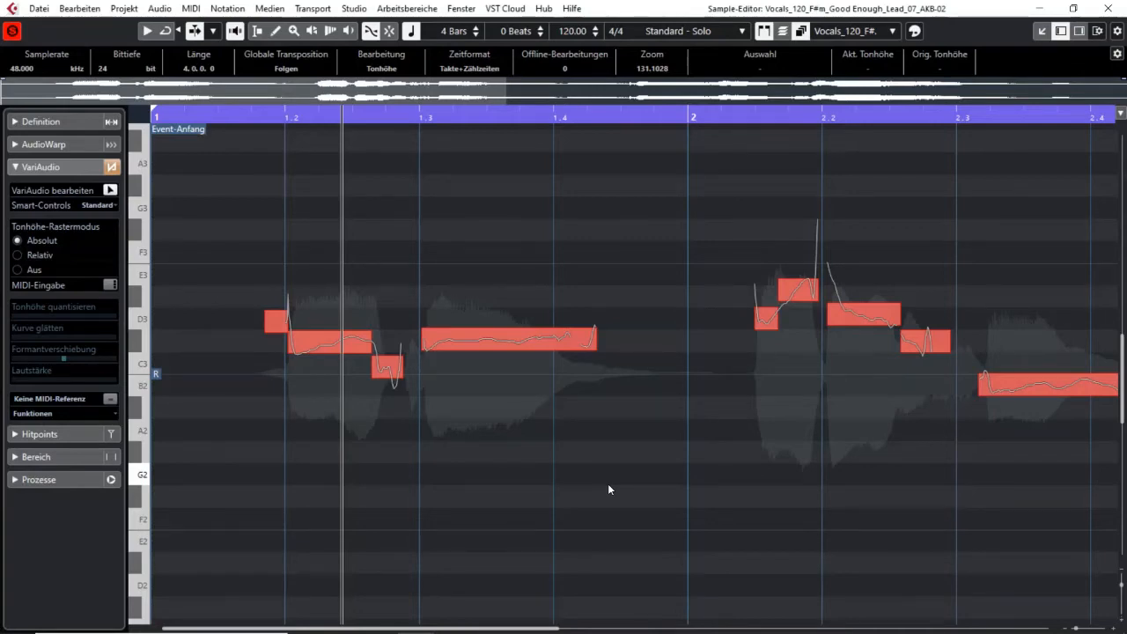
Step: Set the VariAudio Smart-Controls to Alle so every segment handle is available
mouse_move(300, 347)
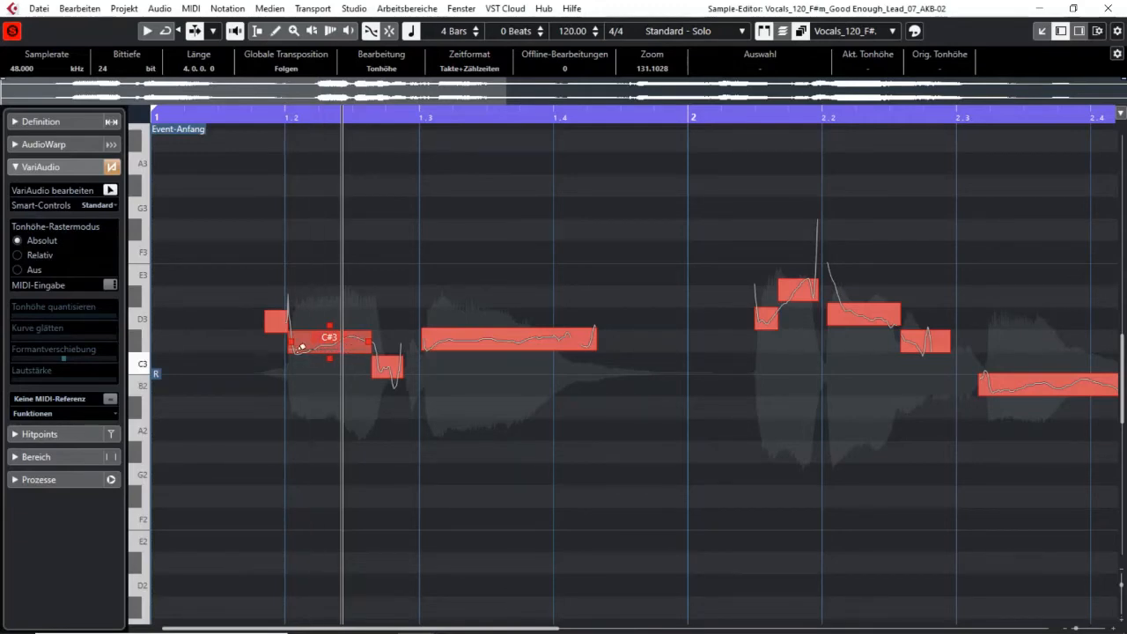
drag(283, 114, 285, 147)
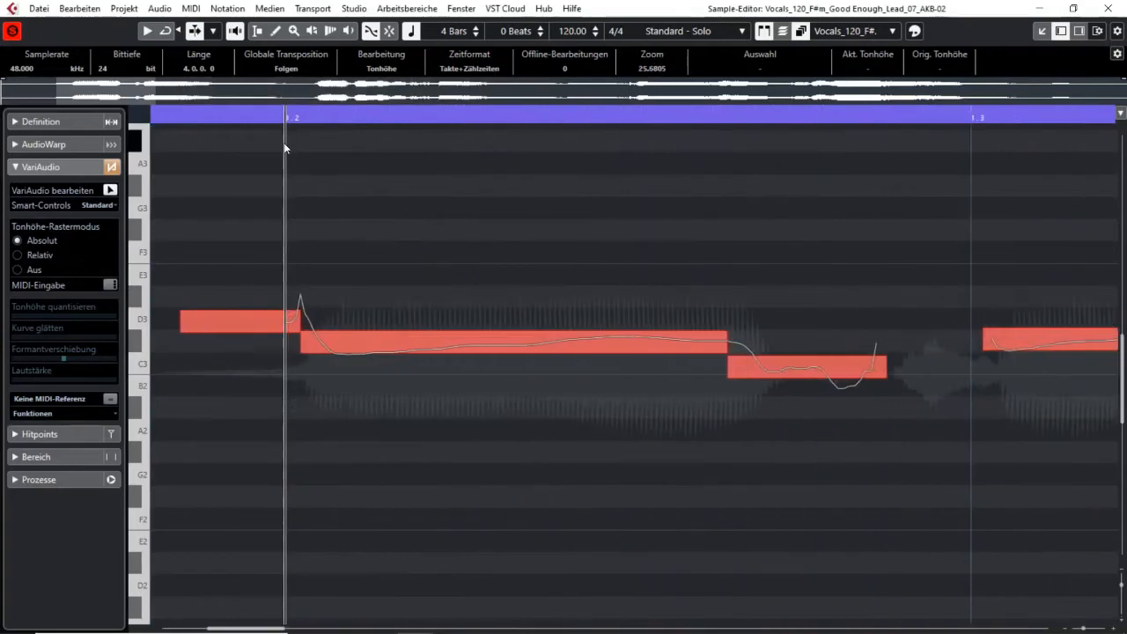
click(308, 345)
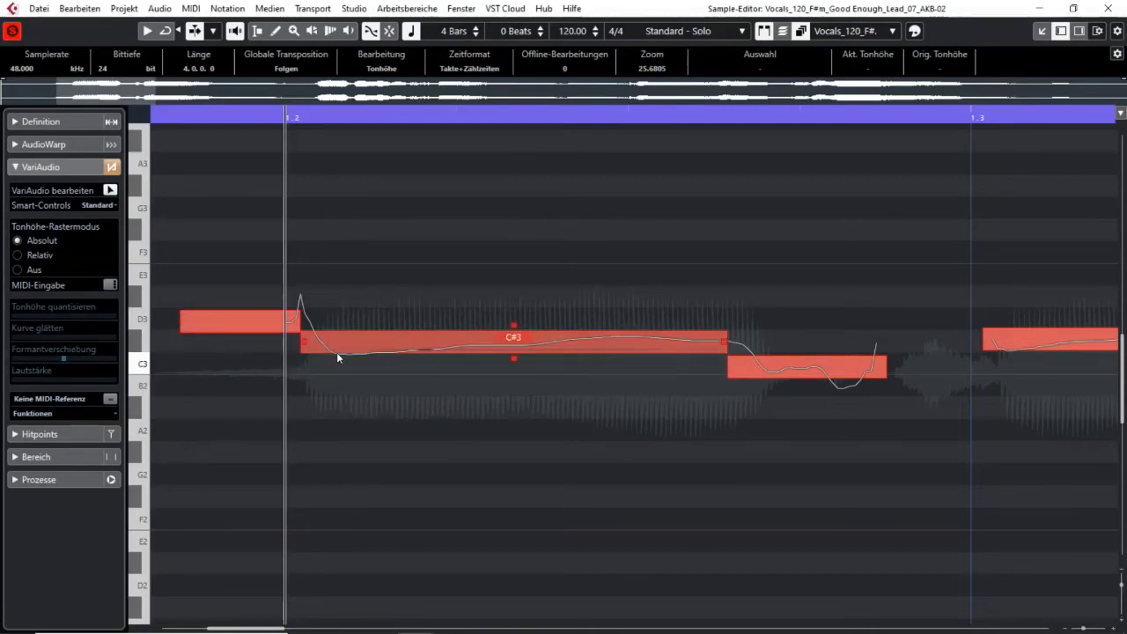
click(114, 205)
click(194, 238)
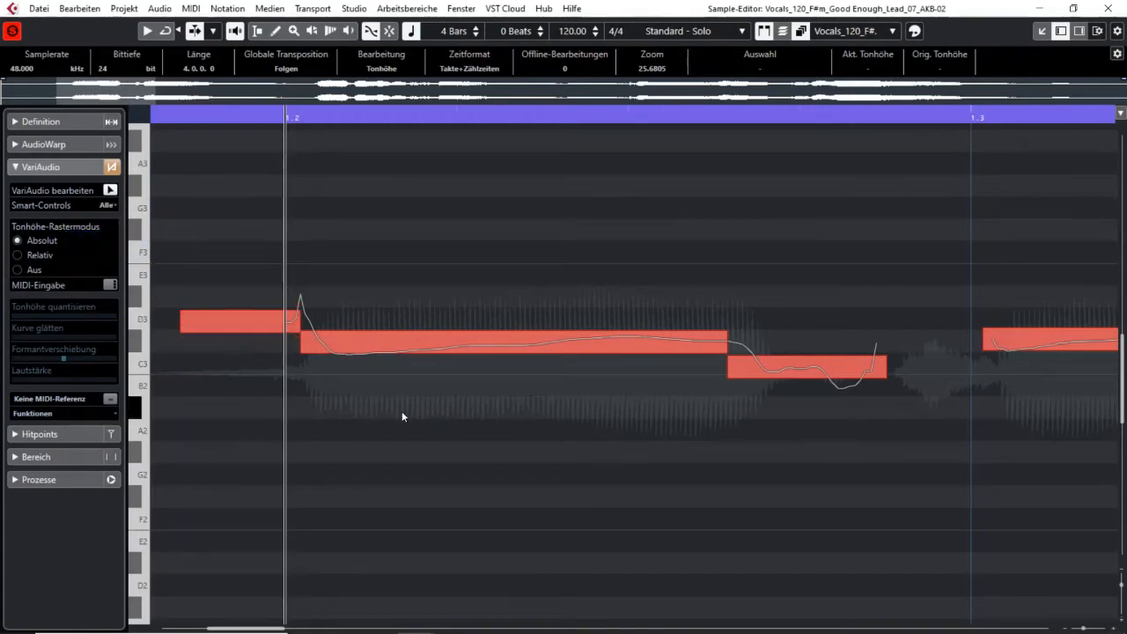
Step: Move the tilt anchor slightly past the middle of the C#3 segment after beat 1.2 and tilt its pitch curve until it runs level
mouse_move(521, 333)
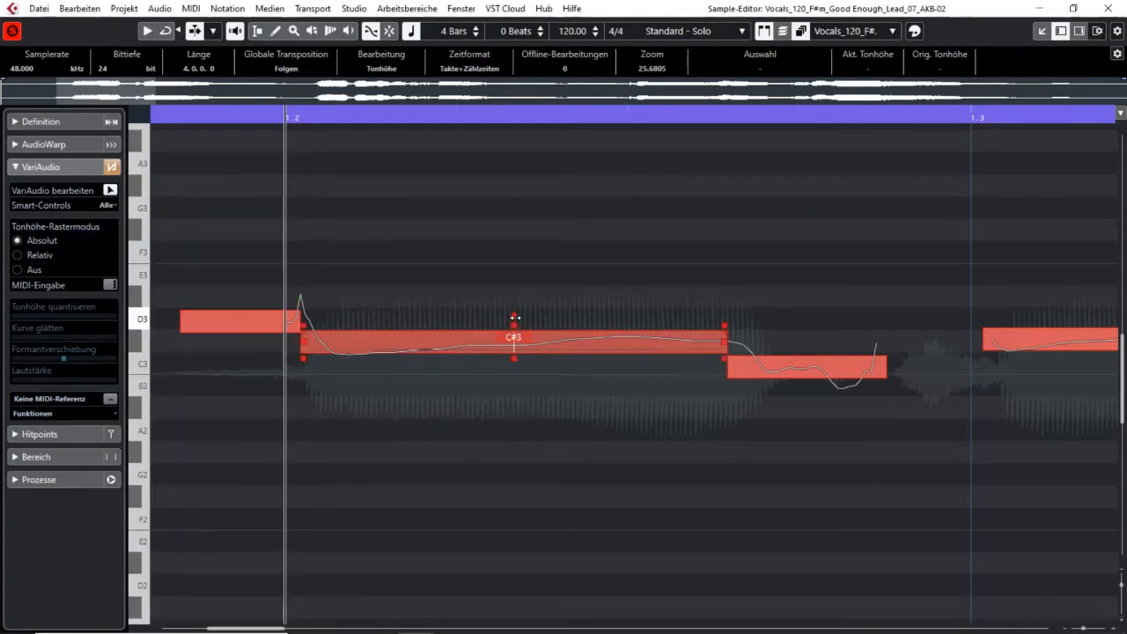
click(515, 317)
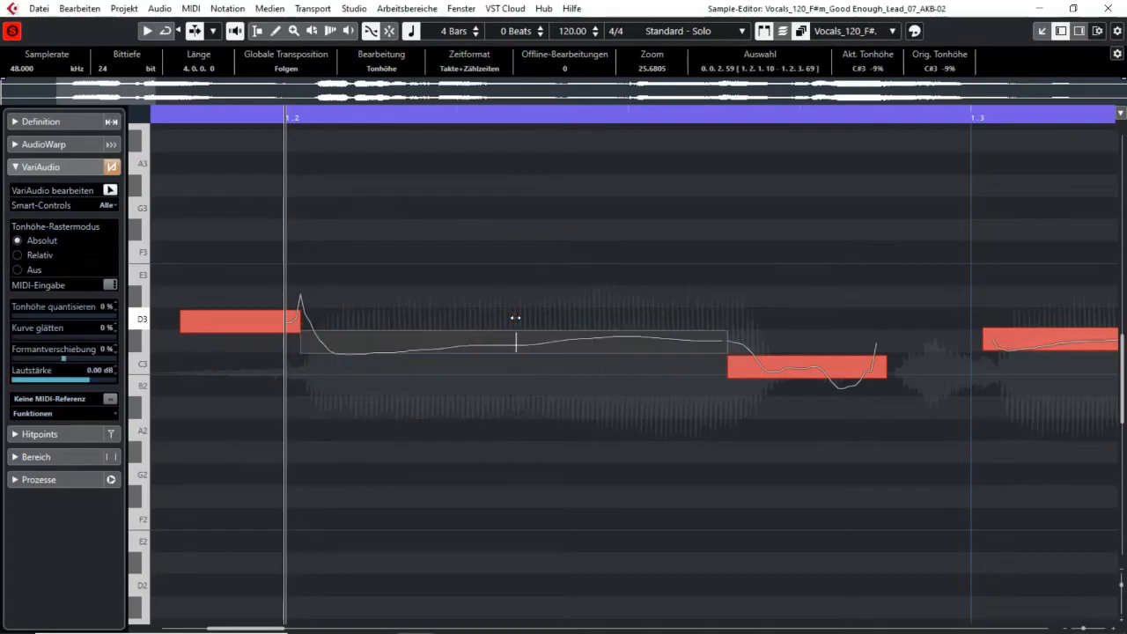
mouse_move(662, 350)
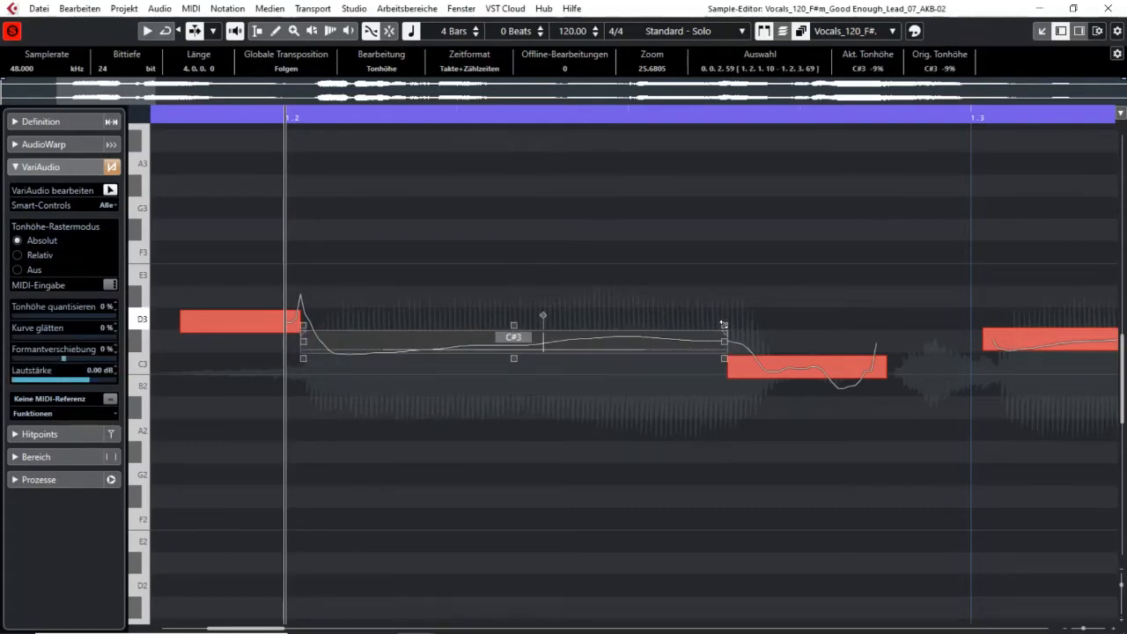
mouse_move(722, 324)
mouse_down()
mouse_move(722, 371)
mouse_move(719, 303)
mouse_up()
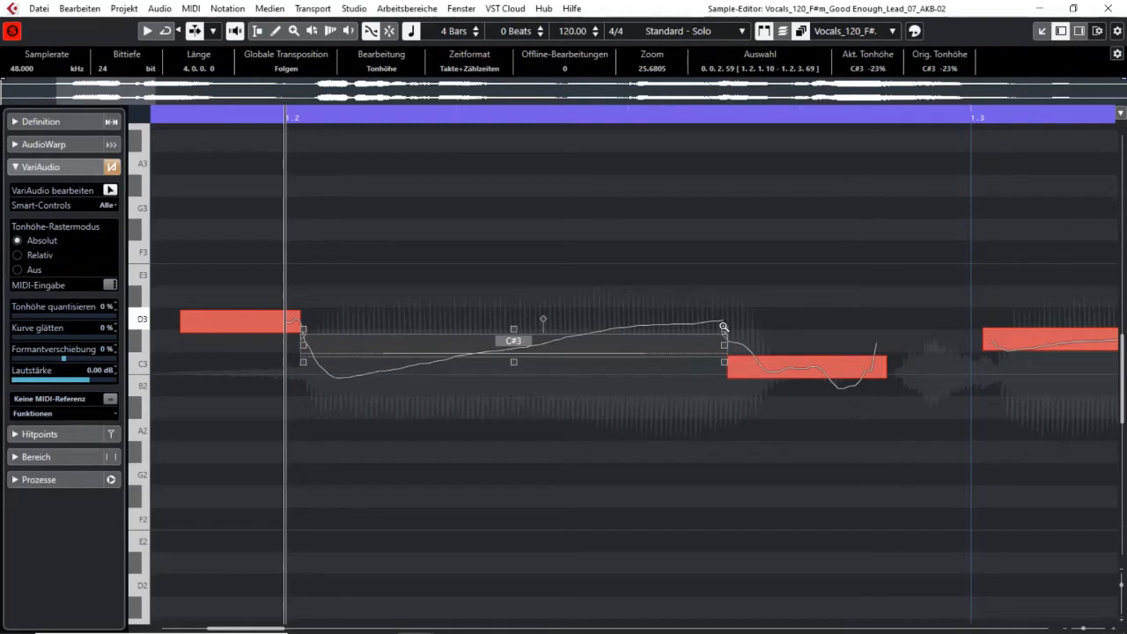
key(h)
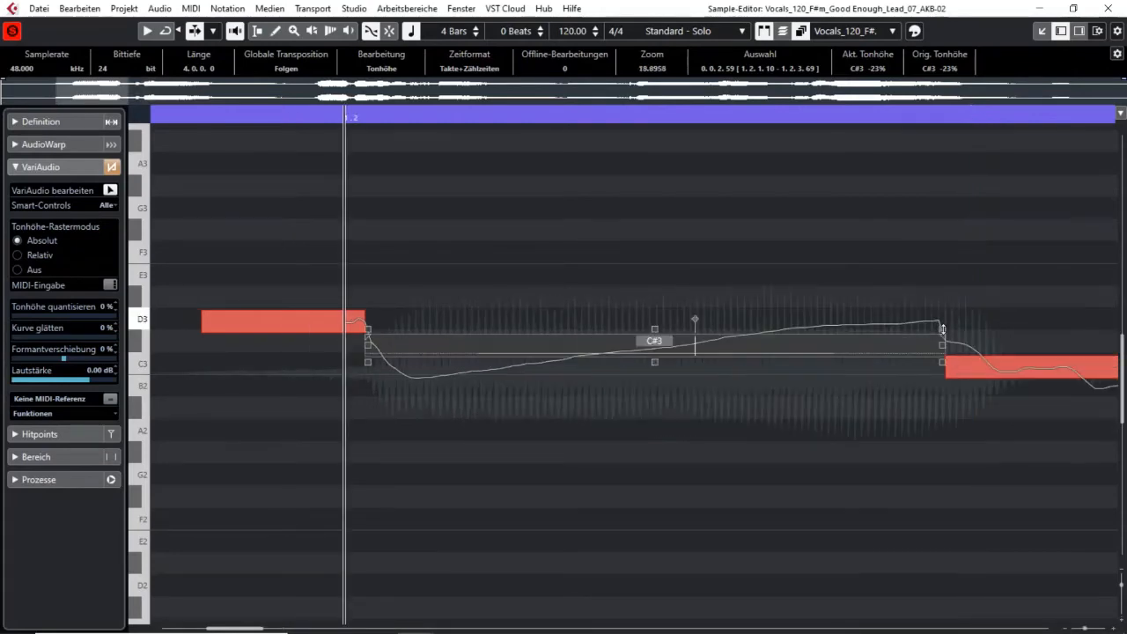
drag(942, 330, 940, 355)
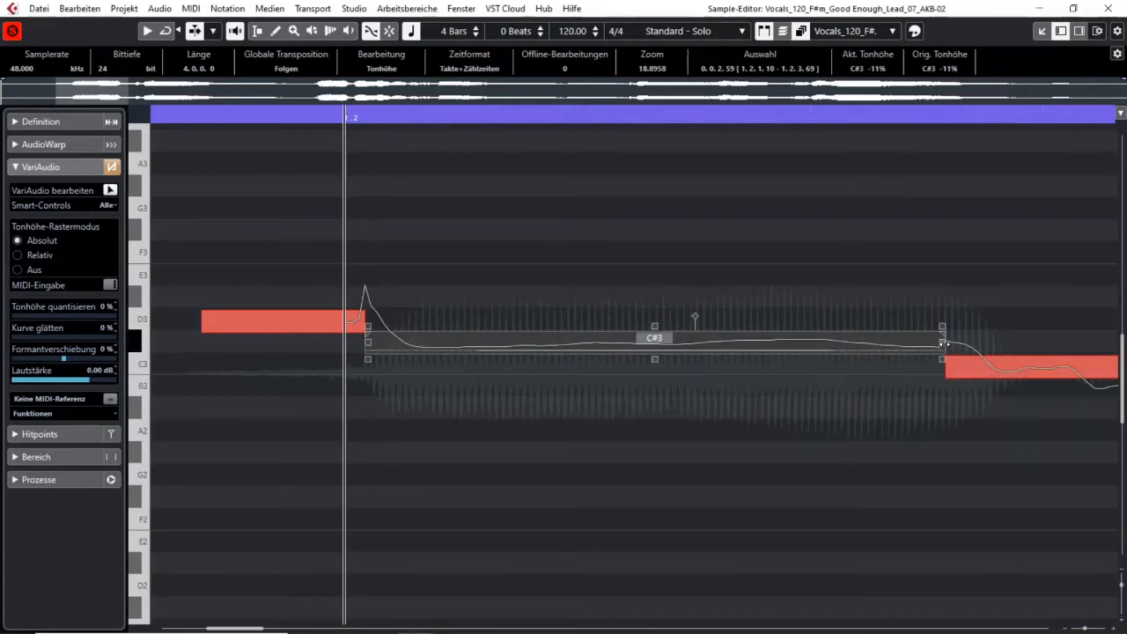
Step: Trim both ends of the C#3 segment after beat 1.2 and slightly shorten the end of the following C3 segment
drag(944, 341, 924, 342)
mouse_move(369, 342)
mouse_down()
mouse_move(435, 342)
mouse_move(375, 342)
mouse_move(390, 344)
mouse_up()
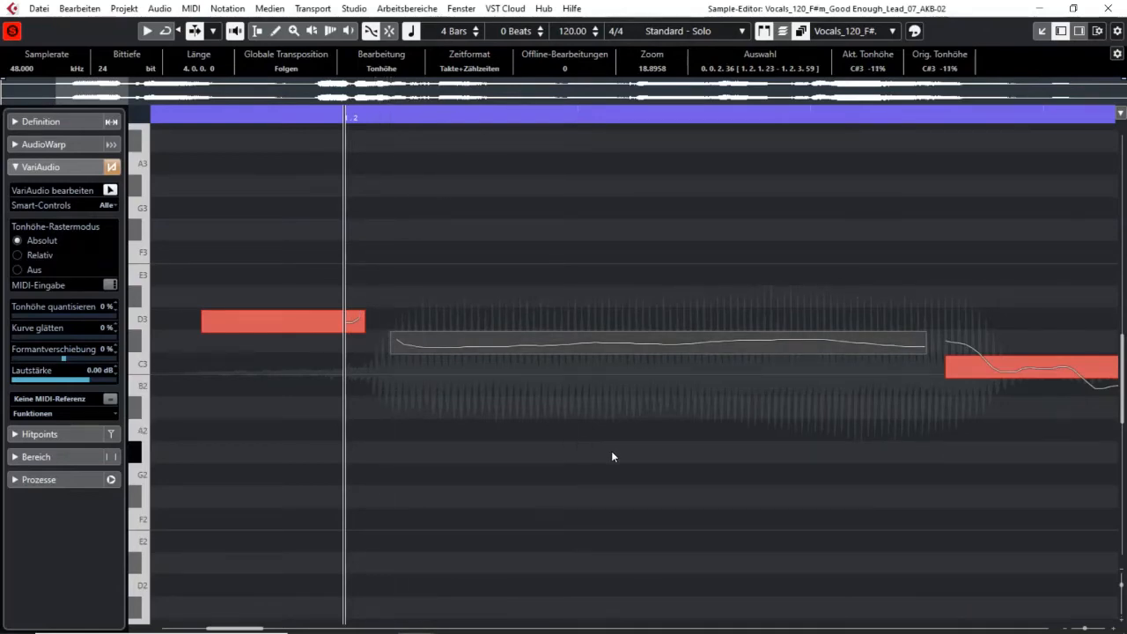
scroll(613, 452, right, 6)
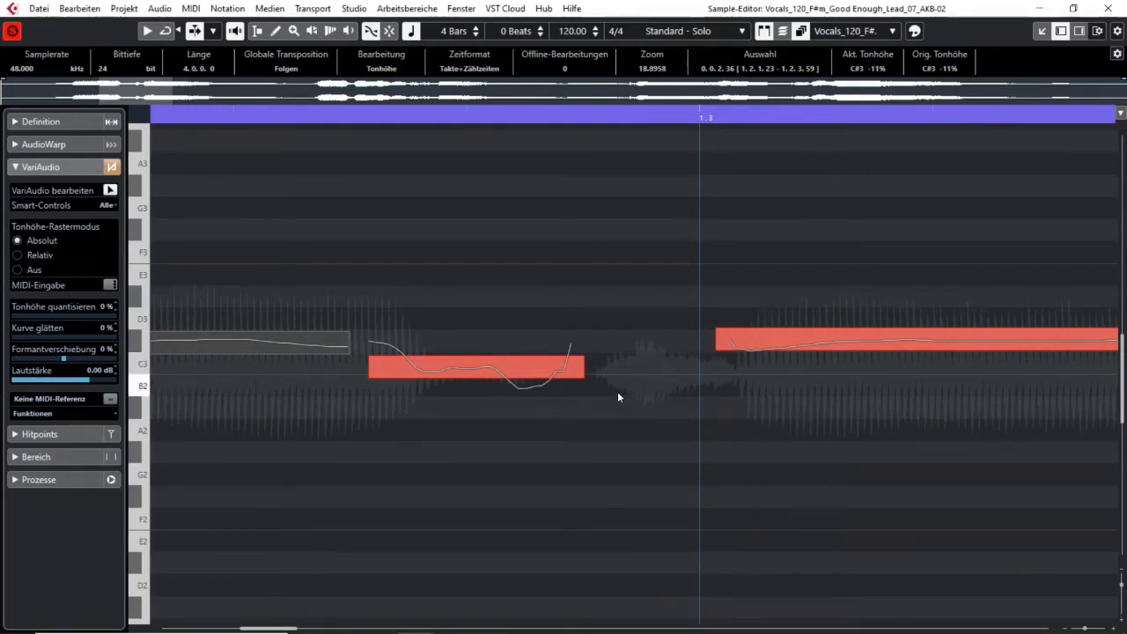
click(580, 364)
mouse_move(580, 364)
mouse_down()
mouse_move(692, 364)
mouse_move(572, 365)
mouse_up()
Step: Extend the long C#3 segment back over the consonant before beat 1.3, split it, and place the adjoining edges at the vowel's onset
click(730, 339)
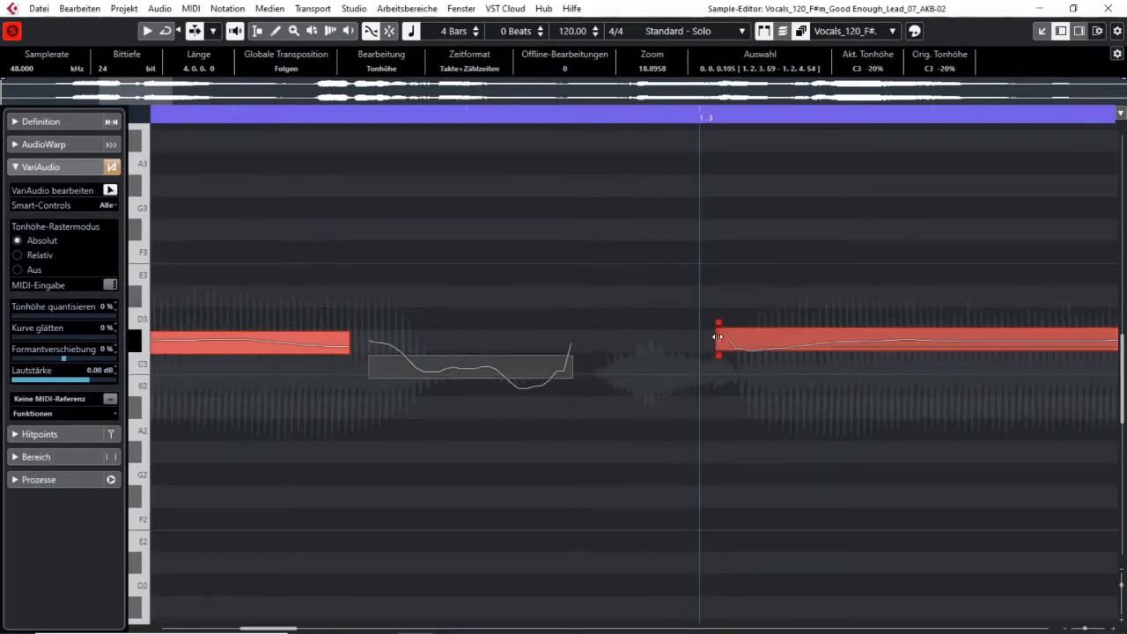
drag(719, 337, 596, 344)
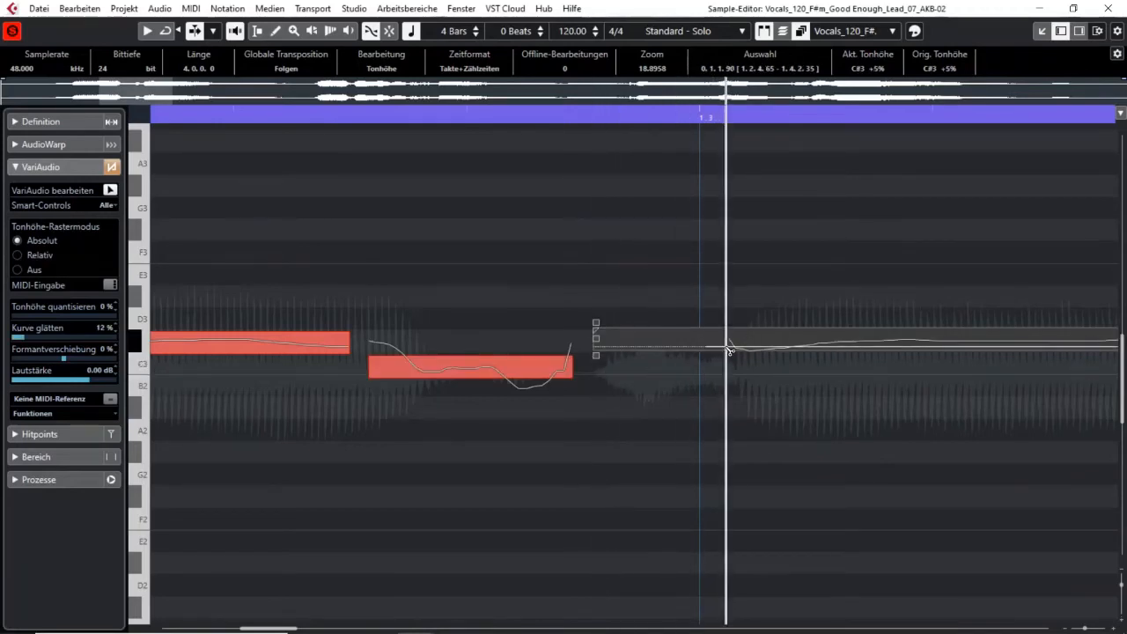
click(832, 352)
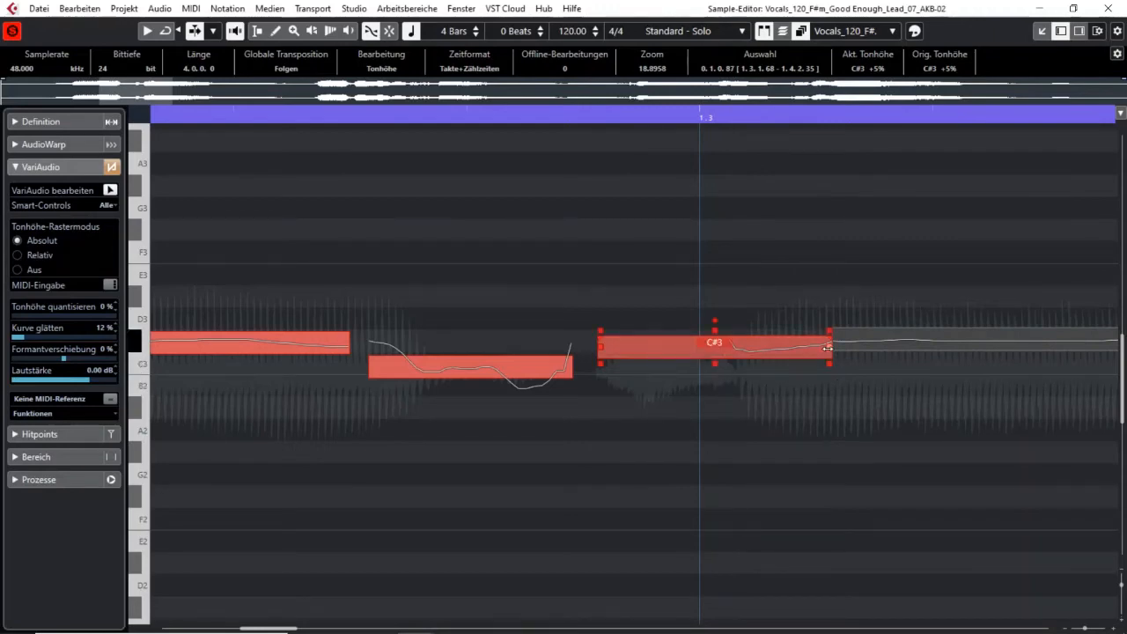
drag(828, 350, 738, 349)
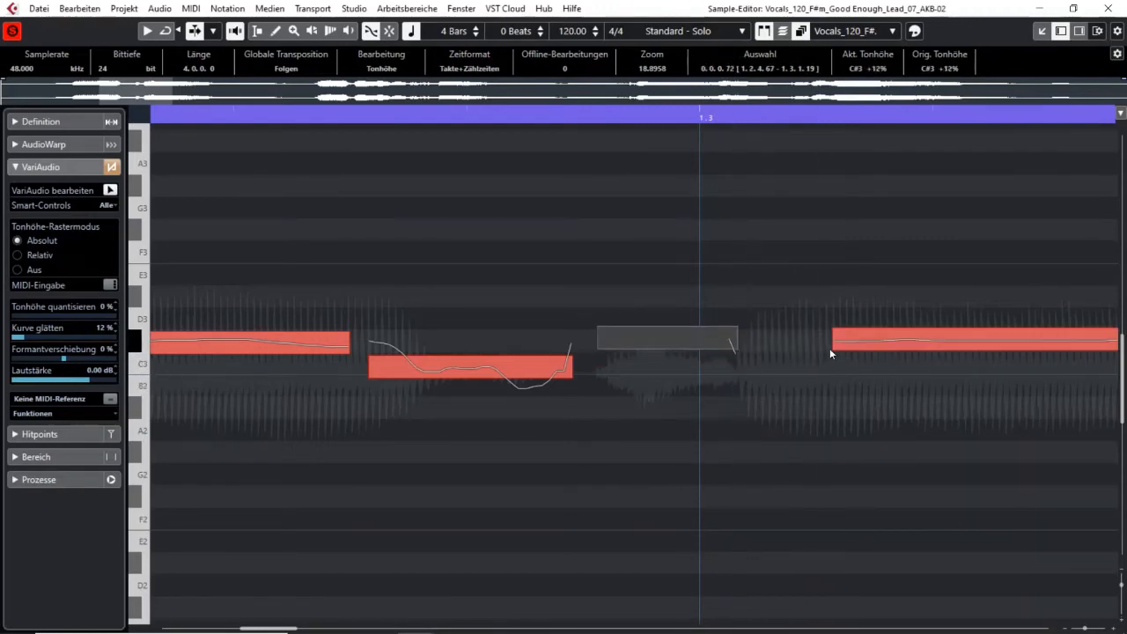
drag(835, 340, 740, 340)
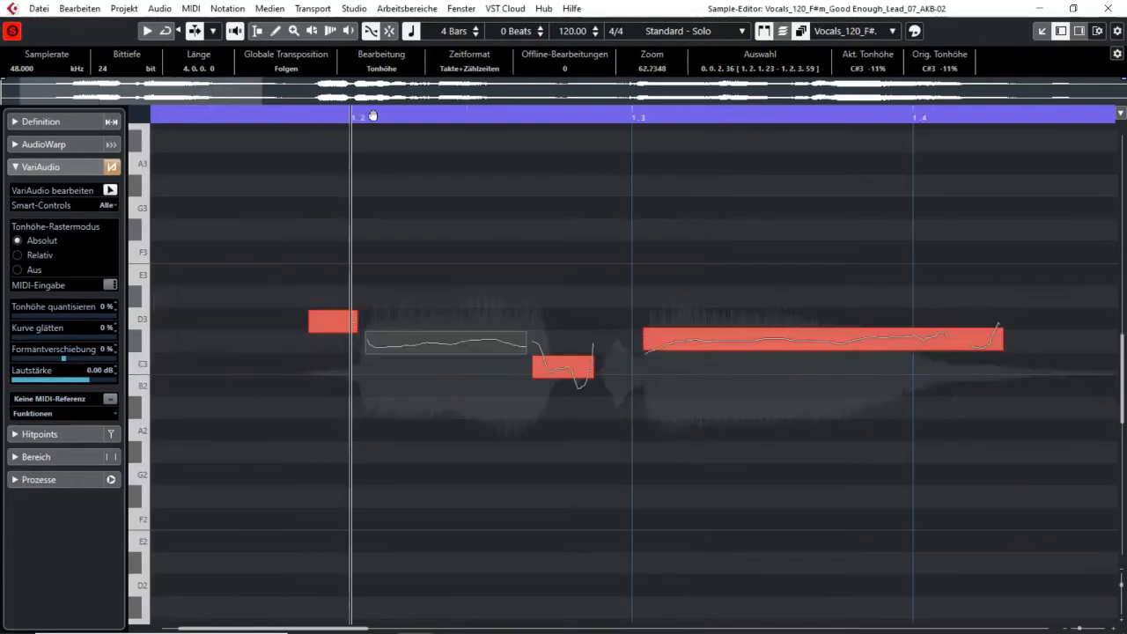
Step: Try curve smoothing of 100 %, 93 % and 50 % on the long C#3 segment after beat 1.3, and reset it to 0 %
drag(947, 112, 946, 124)
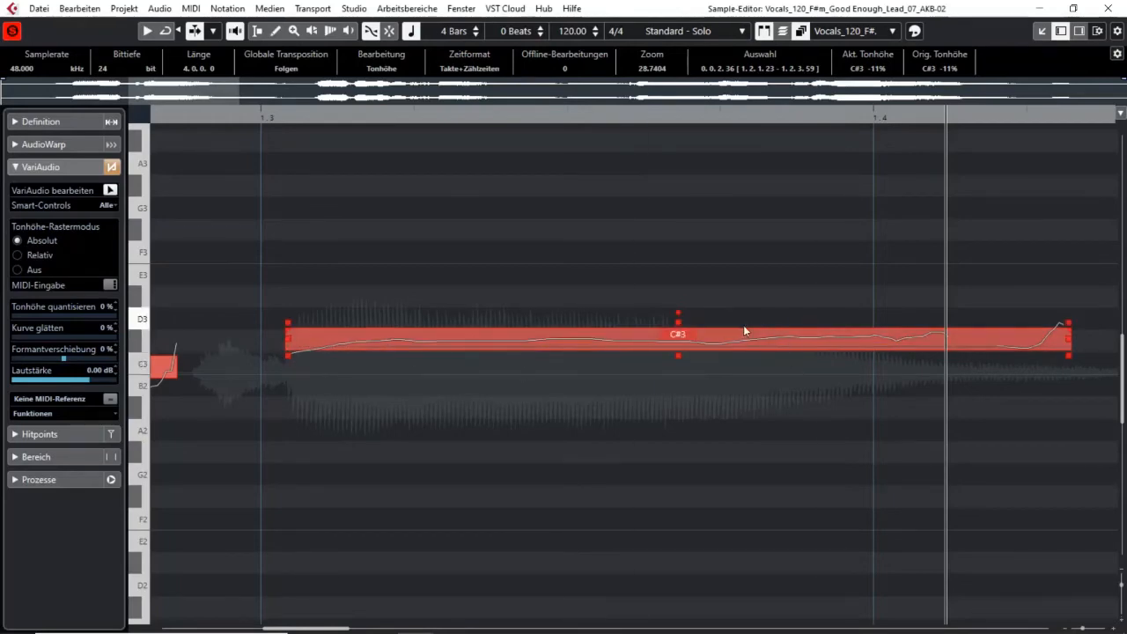
drag(678, 323, 670, 461)
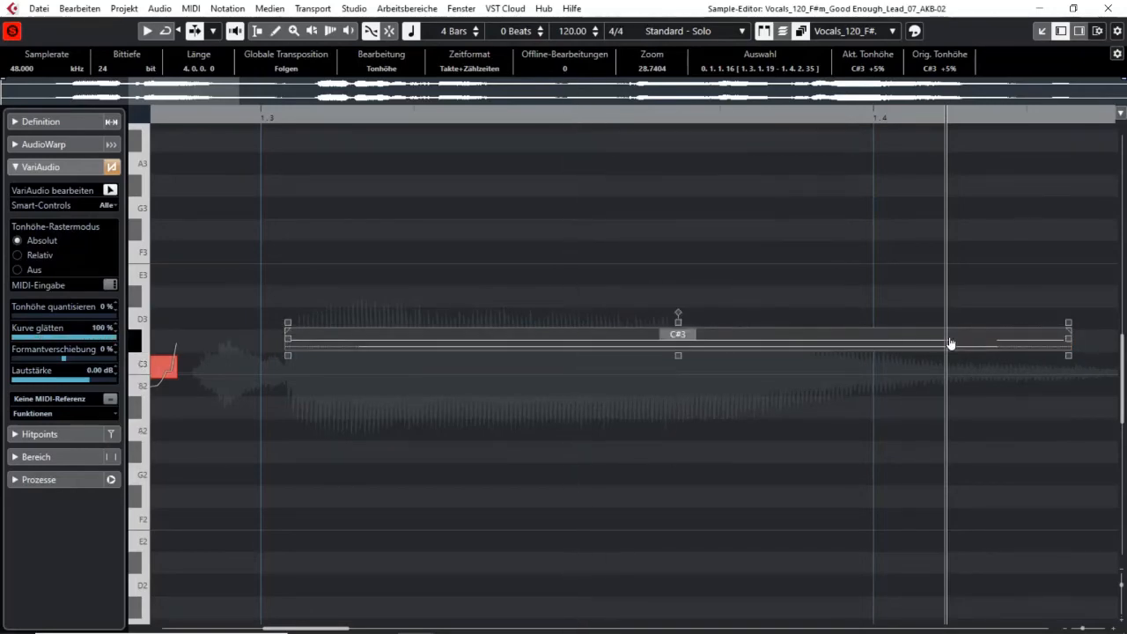
drag(678, 323, 678, 323)
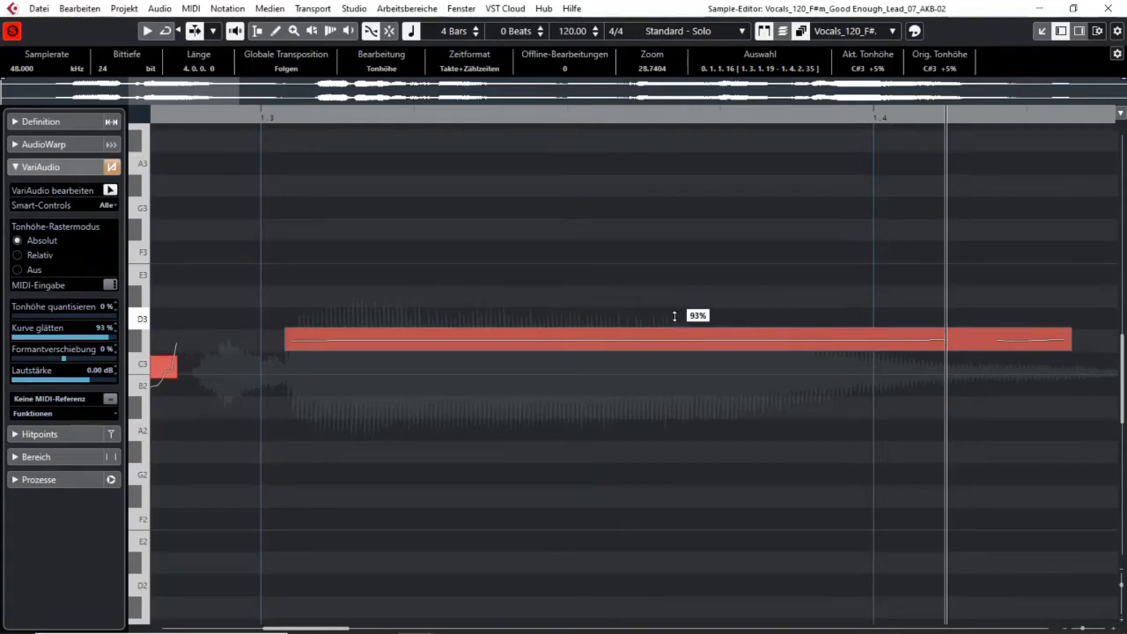
drag(675, 308, 679, 187)
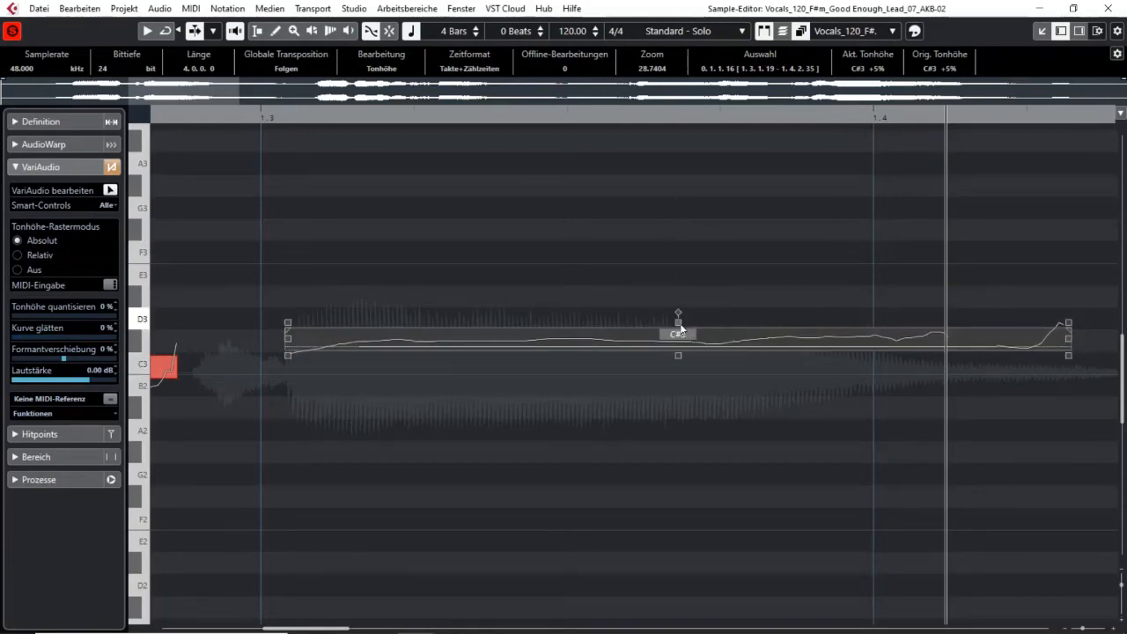
drag(678, 321, 686, 379)
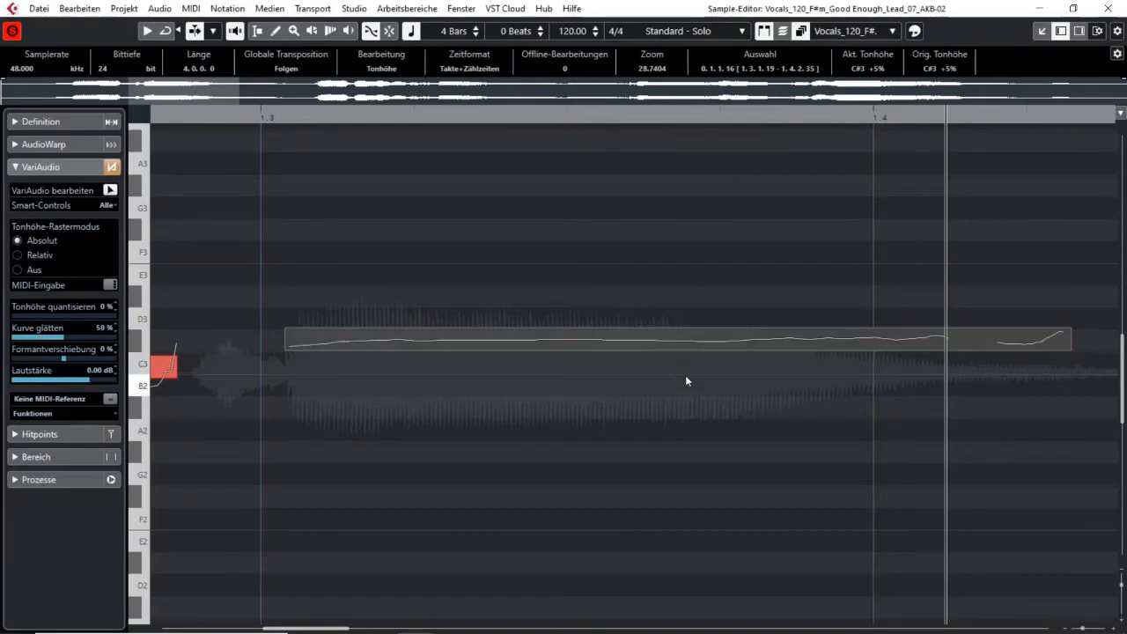
click(679, 321)
drag(679, 320, 662, 181)
Step: Examine the pitch curve's transition between the adjoining D3 and D#3 segments just before beat 2.2
scroll(610, 485, right, 4)
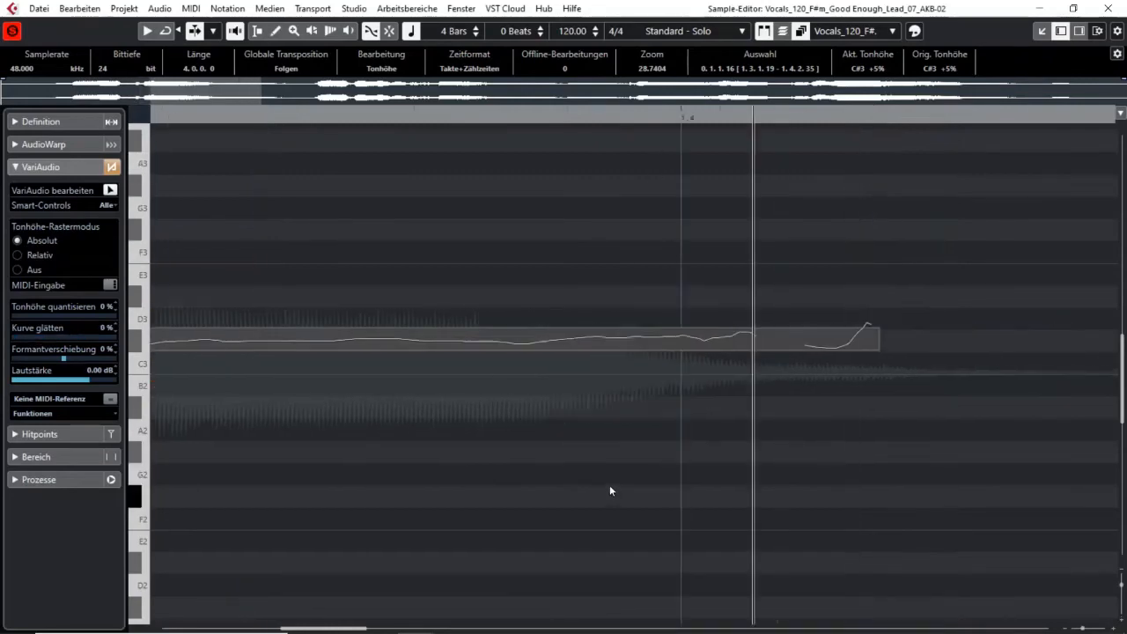
scroll(577, 465, right, 5)
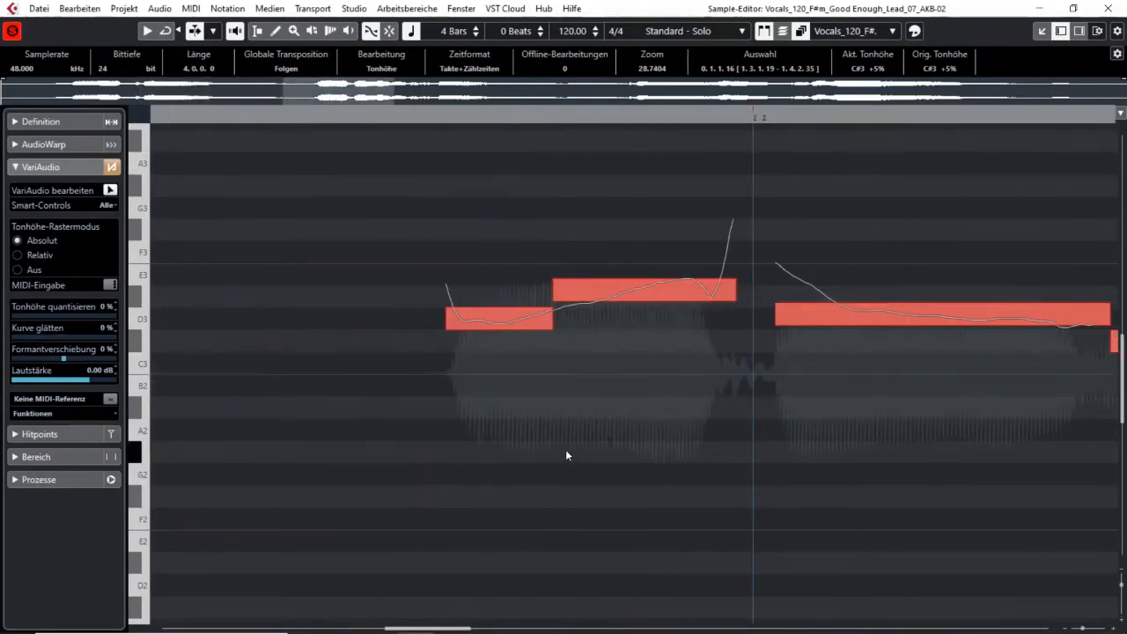
click(528, 325)
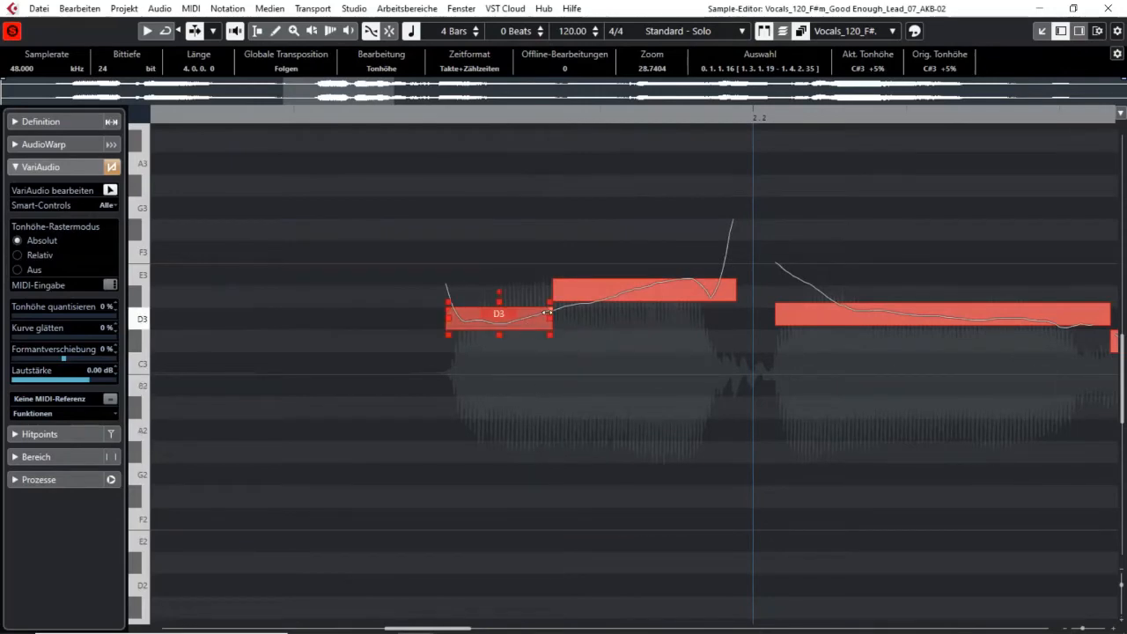
click(567, 293)
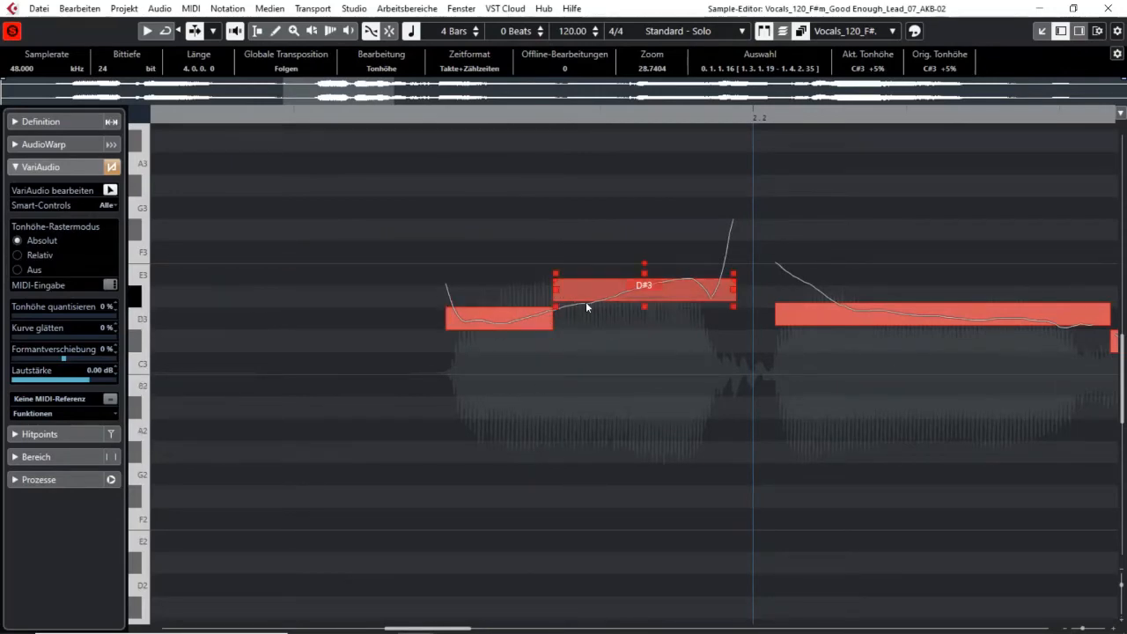
click(540, 330)
click(559, 304)
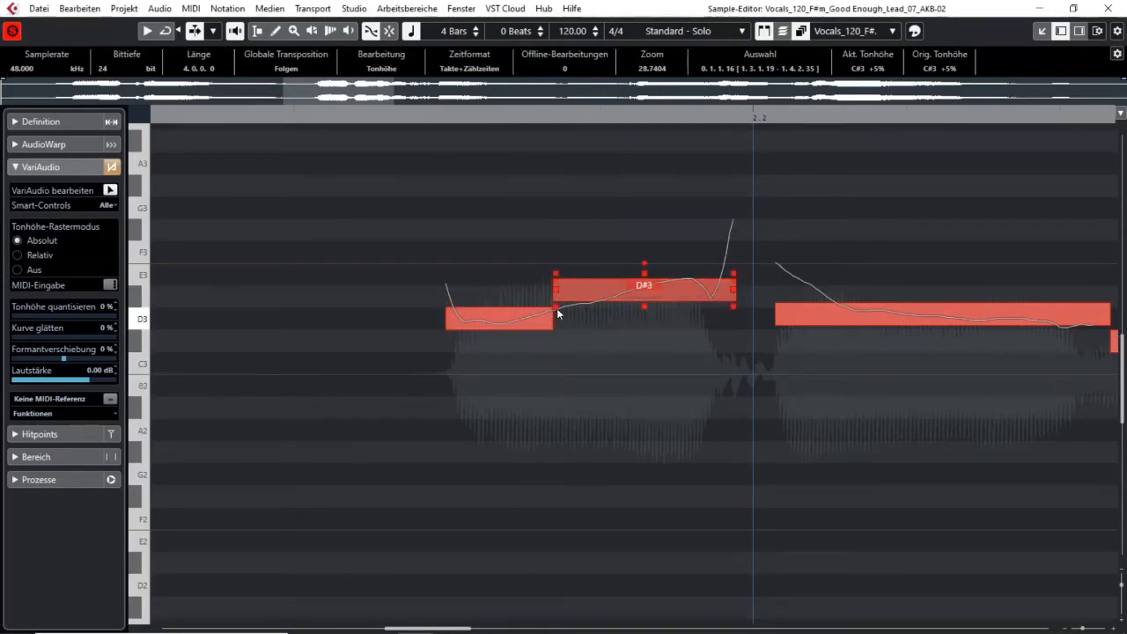
click(543, 320)
click(570, 301)
click(514, 325)
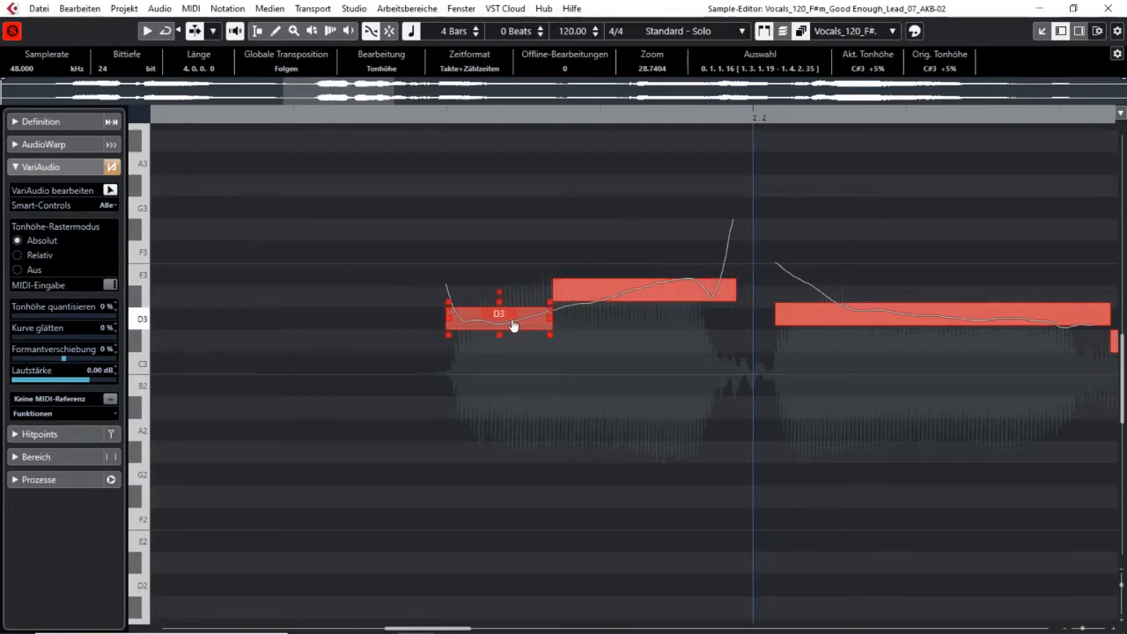
Step: Set curve smoothing to 100 % for the D3 segment and 87 % for the adjoining D#3 segment before beat 2.2
drag(501, 306, 506, 426)
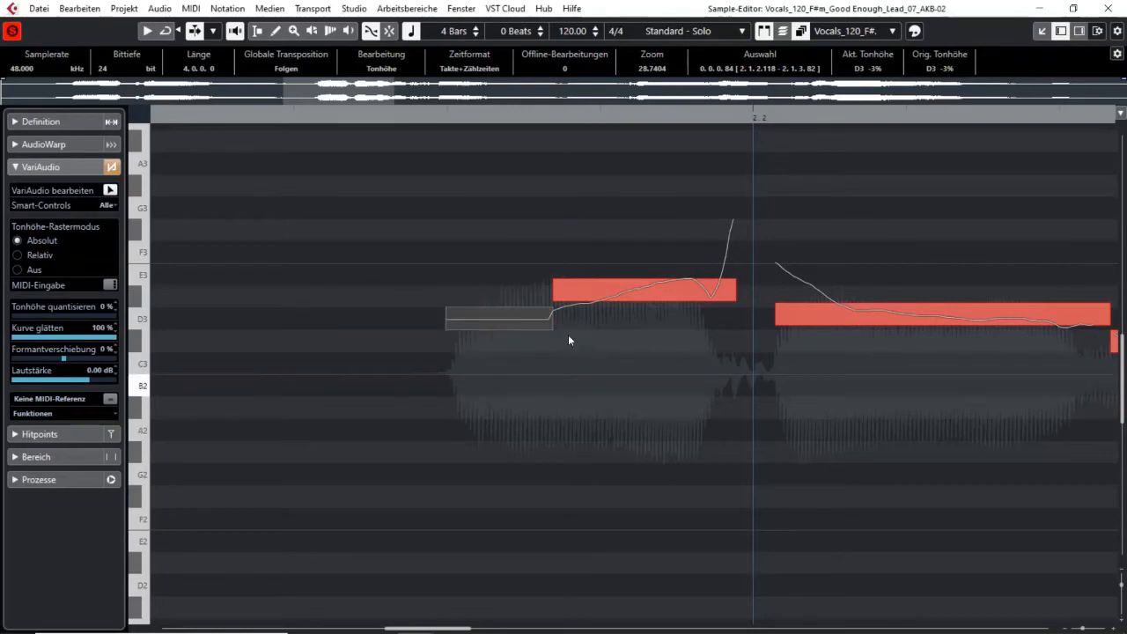
click(617, 291)
drag(645, 275, 606, 343)
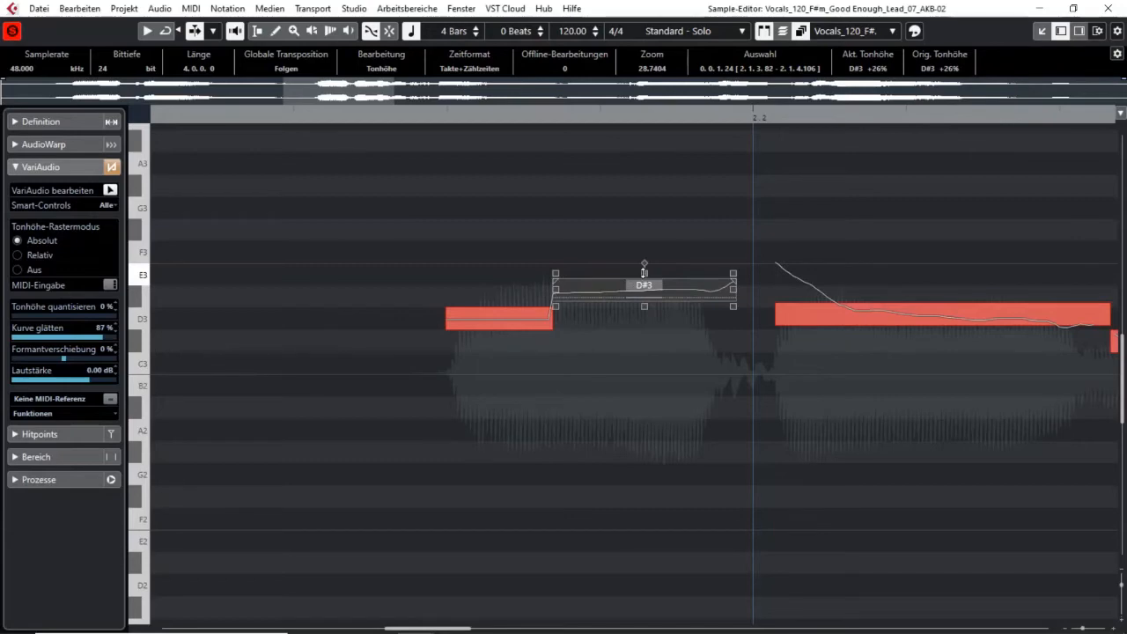
Step: Reduce the D#3 segment's curve smoothing to 27 % and reset the D3 segment's smoothing to 0 %
drag(644, 272, 651, 206)
click(539, 321)
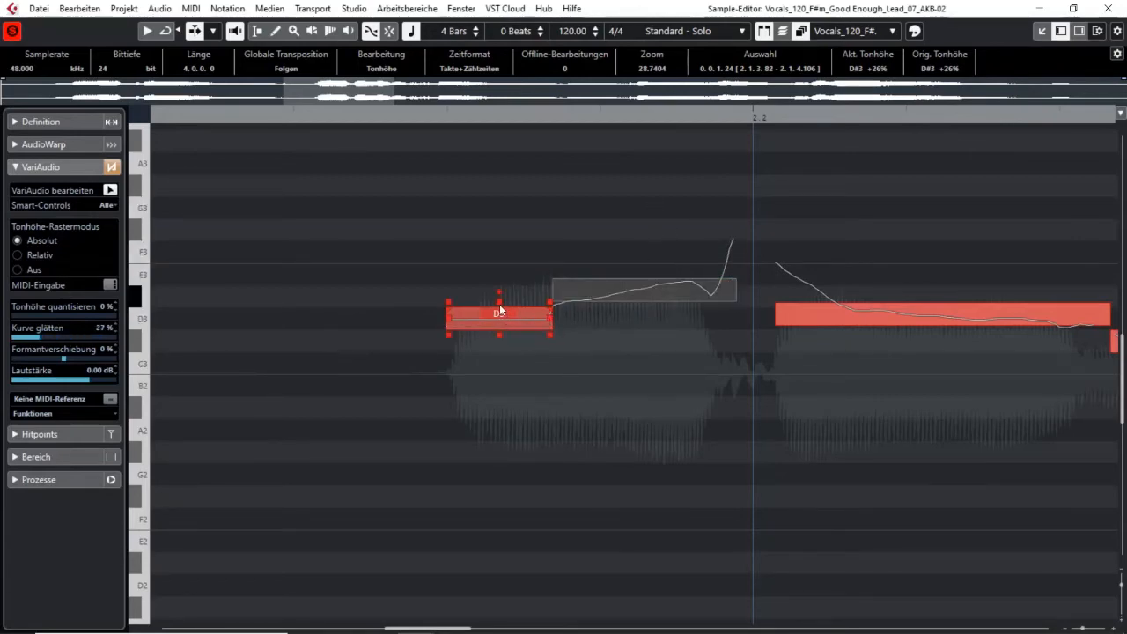
drag(498, 303, 501, 350)
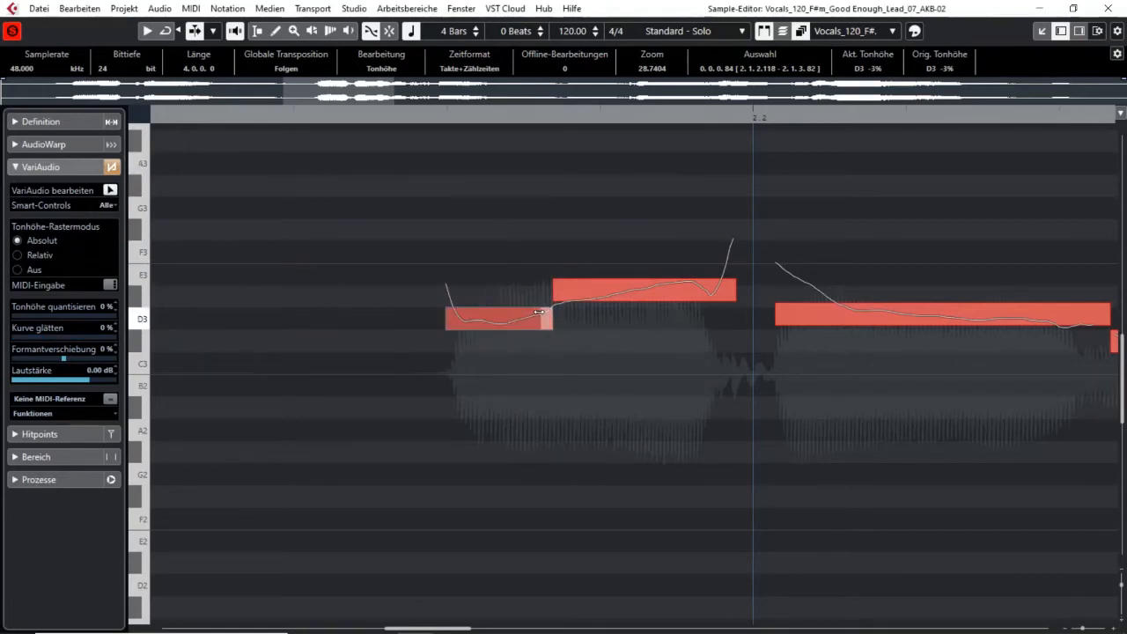
Step: Exclude the start and end transitions of the D#3 segment from processing and set its curve smoothing to 97 %
click(555, 282)
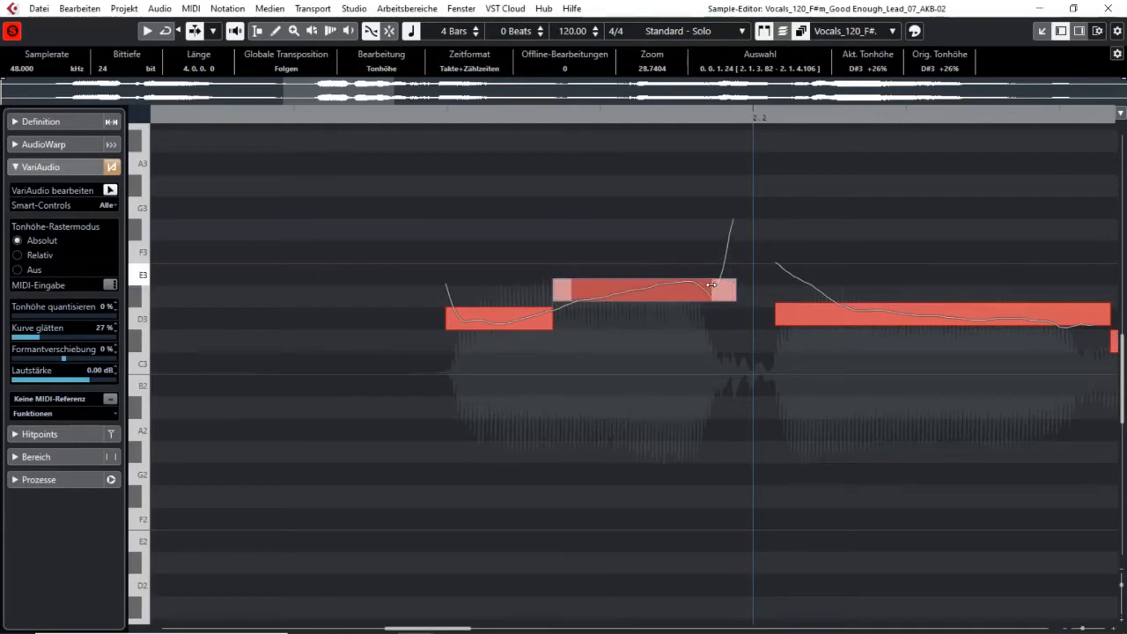
drag(712, 285, 712, 291)
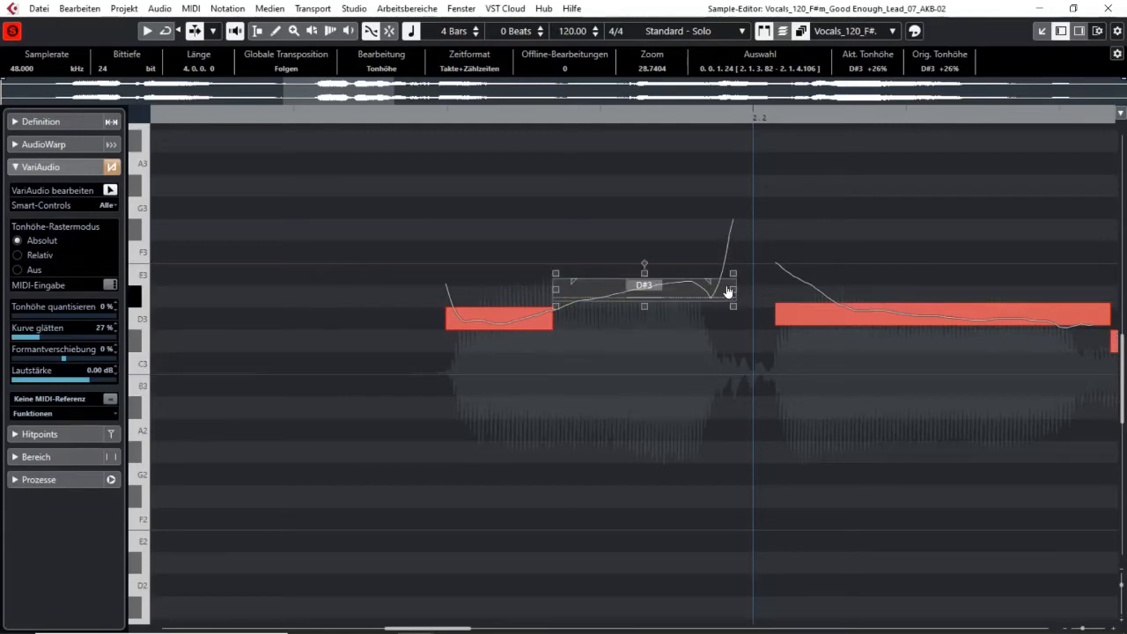
click(645, 271)
drag(646, 272, 647, 349)
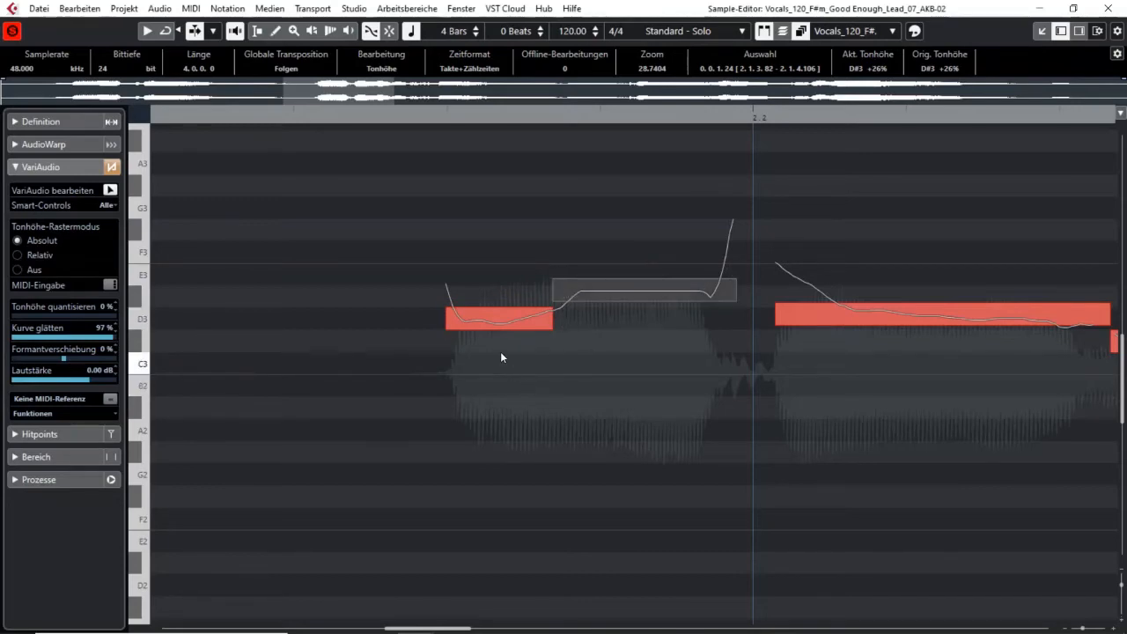
Step: Set the curve smoothing of the D3 segment before beat 2.2 to 91 %, excluding its end transition from processing
click(500, 317)
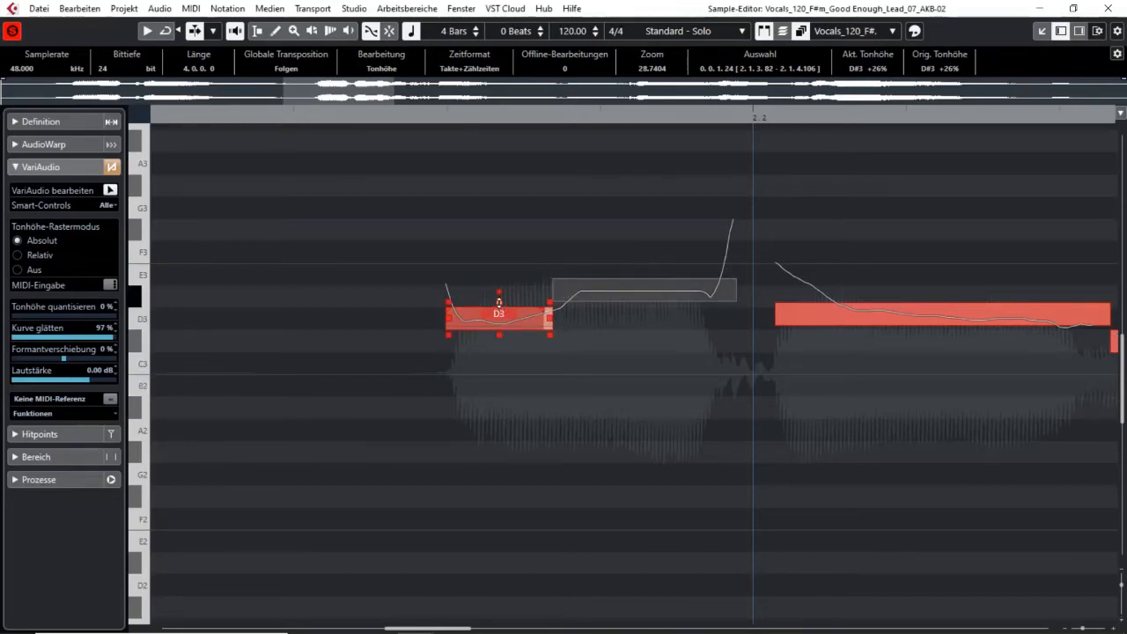
drag(498, 294, 484, 383)
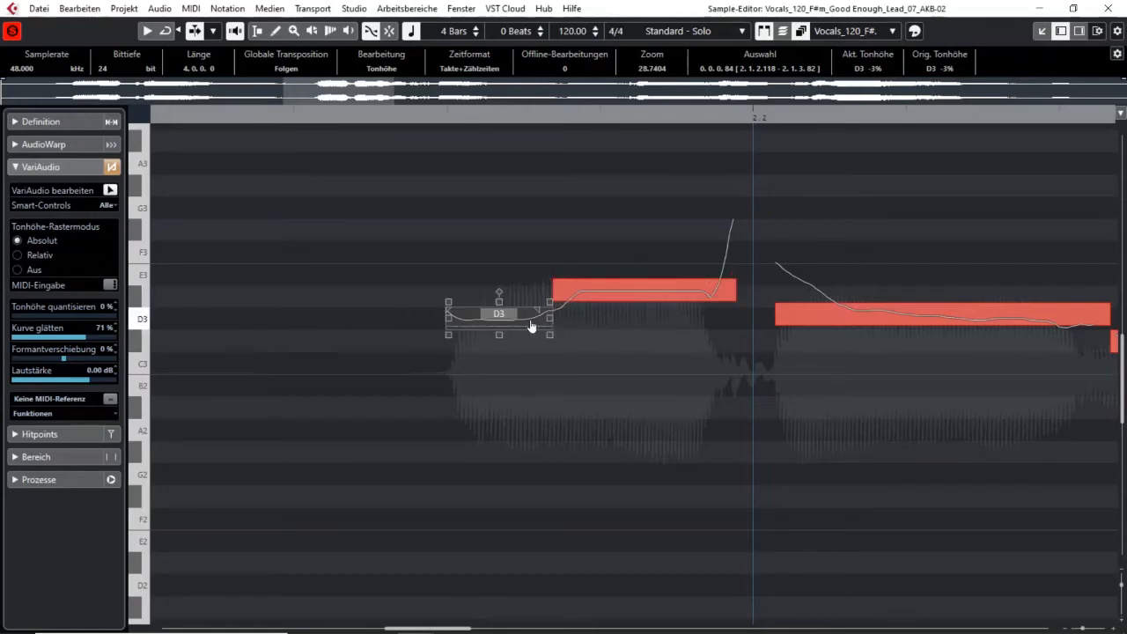
drag(504, 314, 501, 322)
click(606, 298)
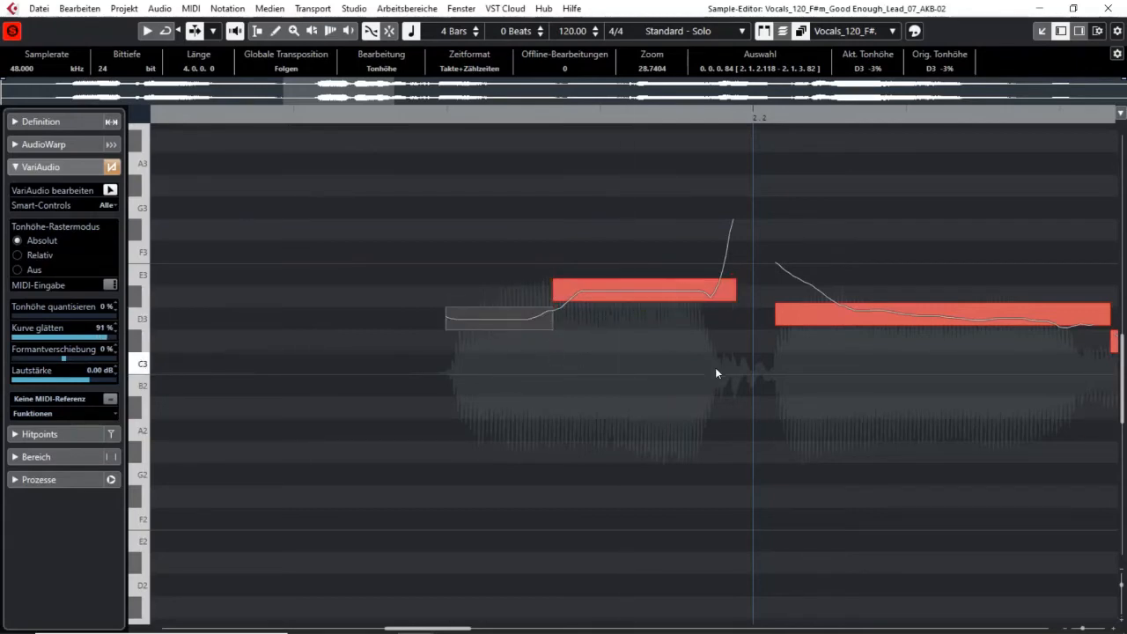
Step: Play back the phrase repeatedly from just after bar 2 to check the smoothed D3 to D#3 transition
scroll(725, 414, down, 1)
scroll(725, 423, down, 4)
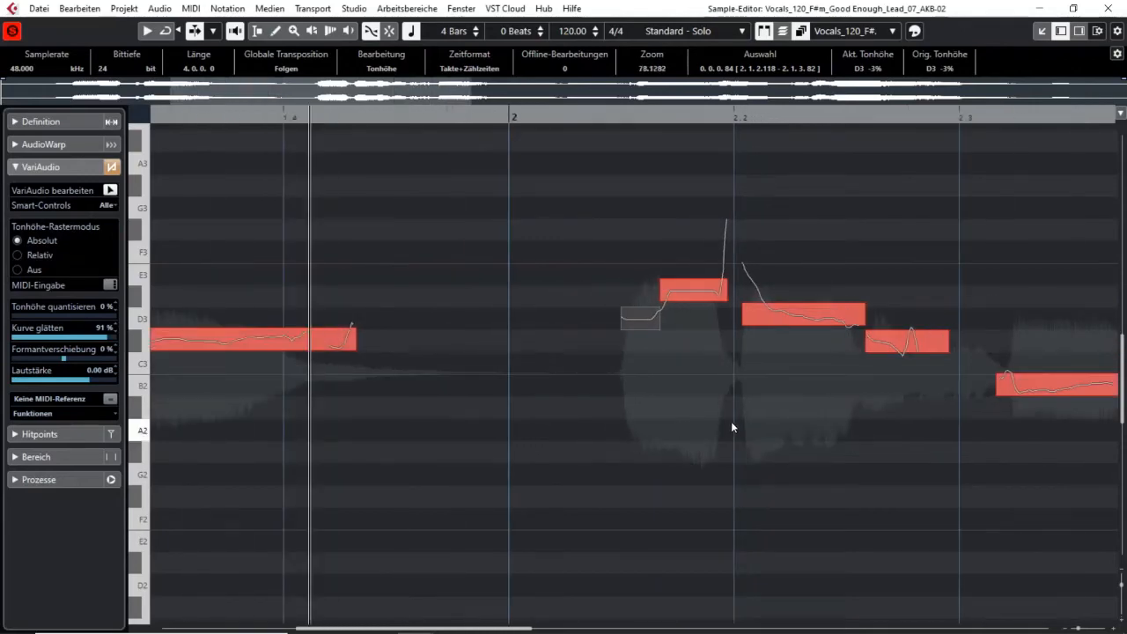
scroll(834, 425, right, 5)
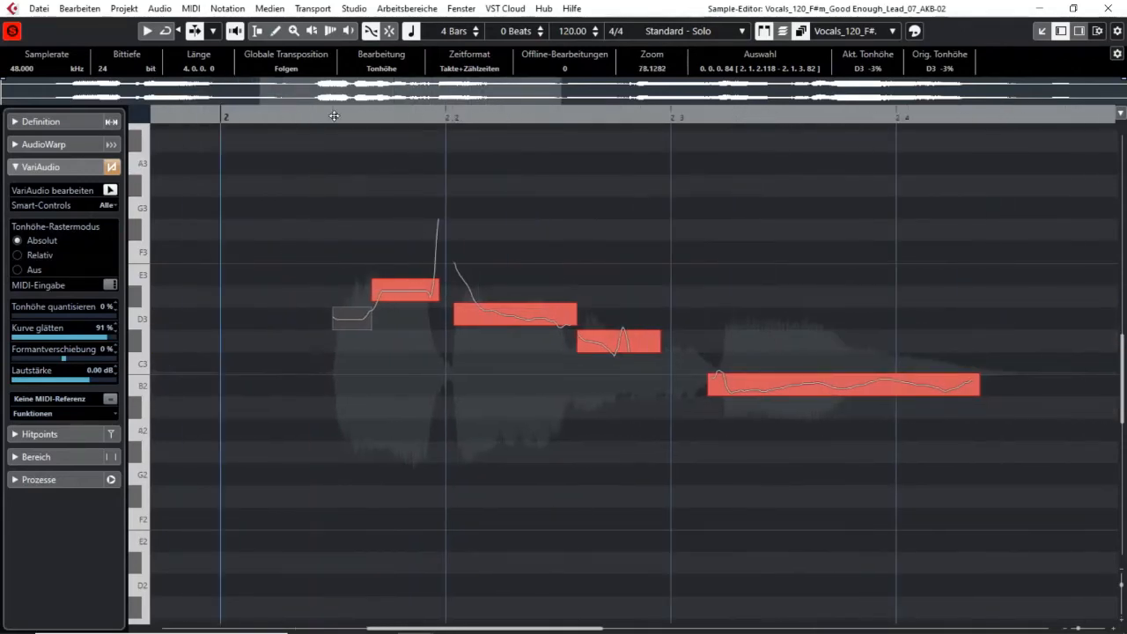
click(264, 120)
key(space)
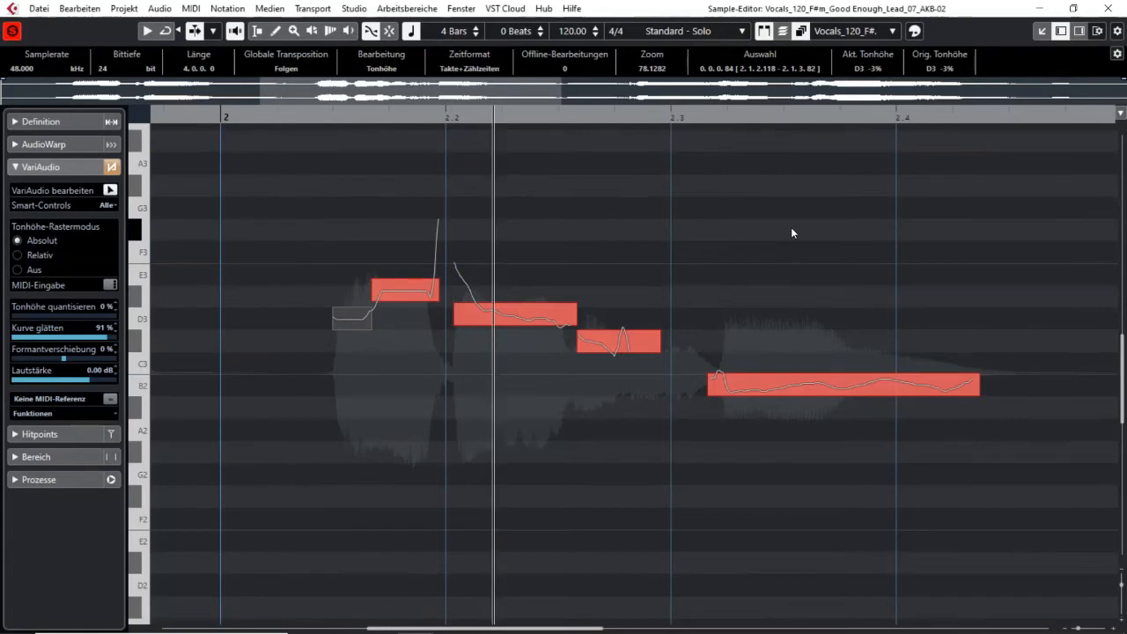
click(265, 121)
key(space)
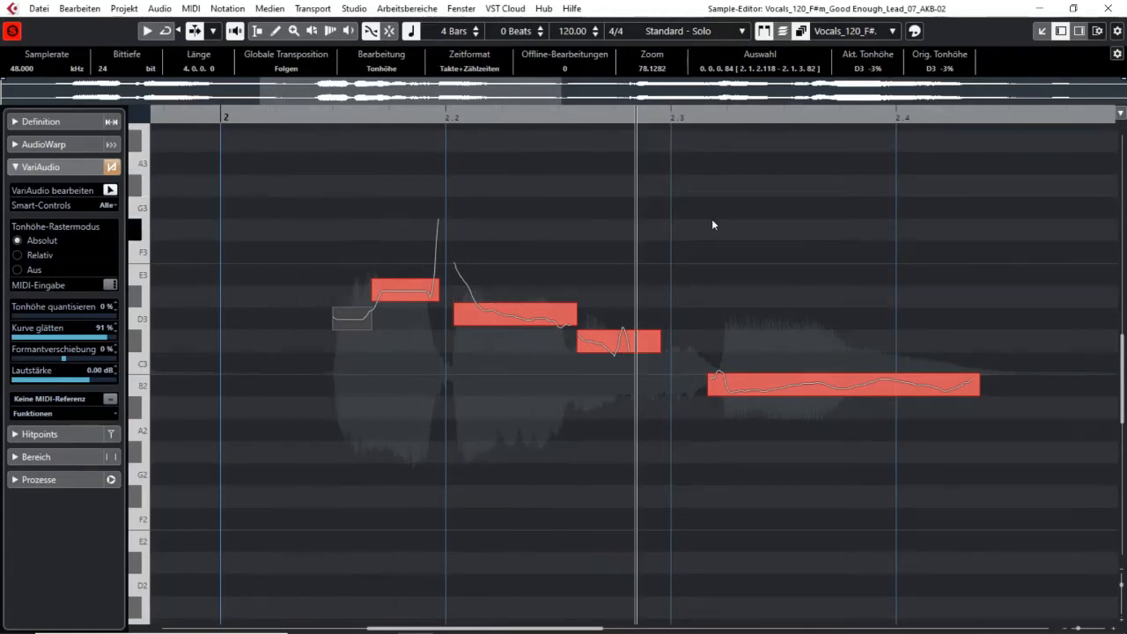
key(space)
click(282, 121)
key(space)
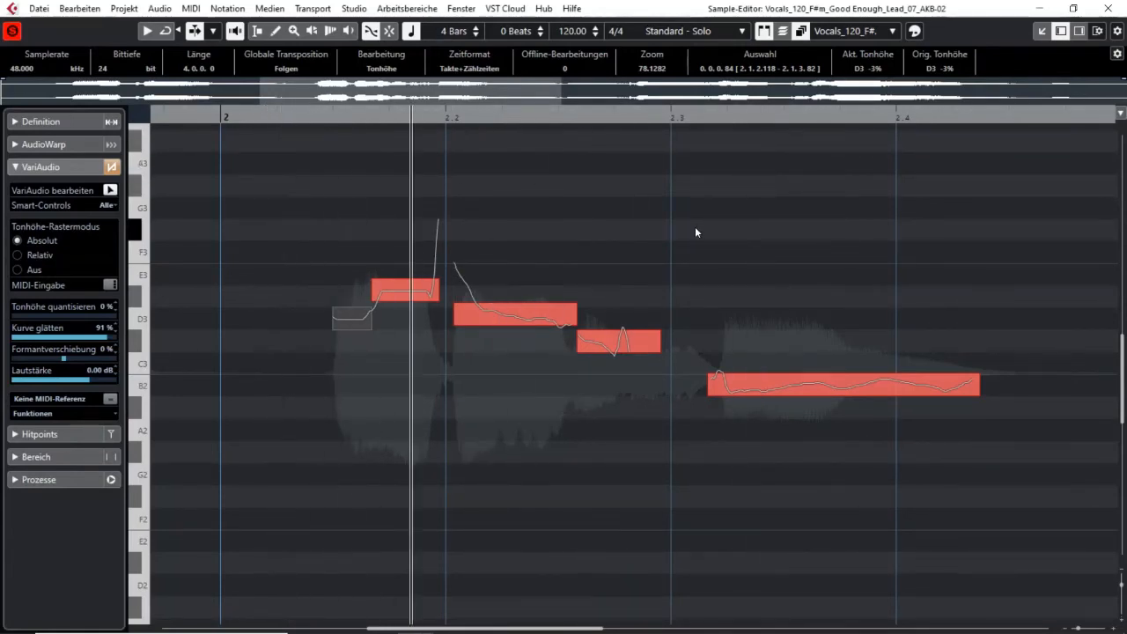
key(space)
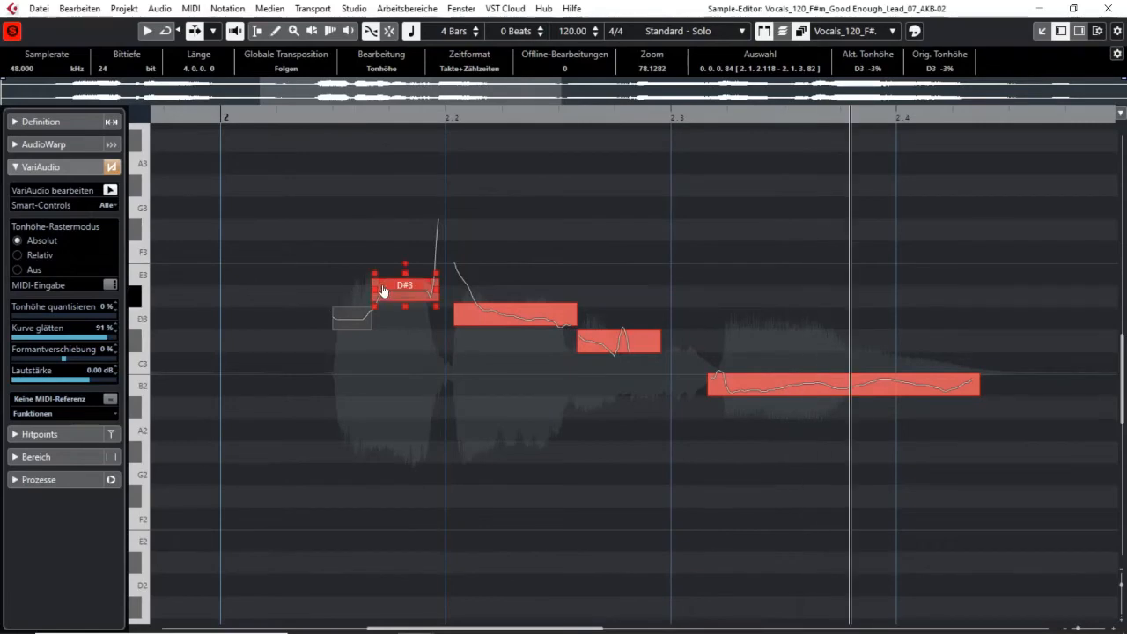
Step: Include the transition between the D3 and D#3 segments in the smoothing and play the phrase back for comparison
click(361, 313)
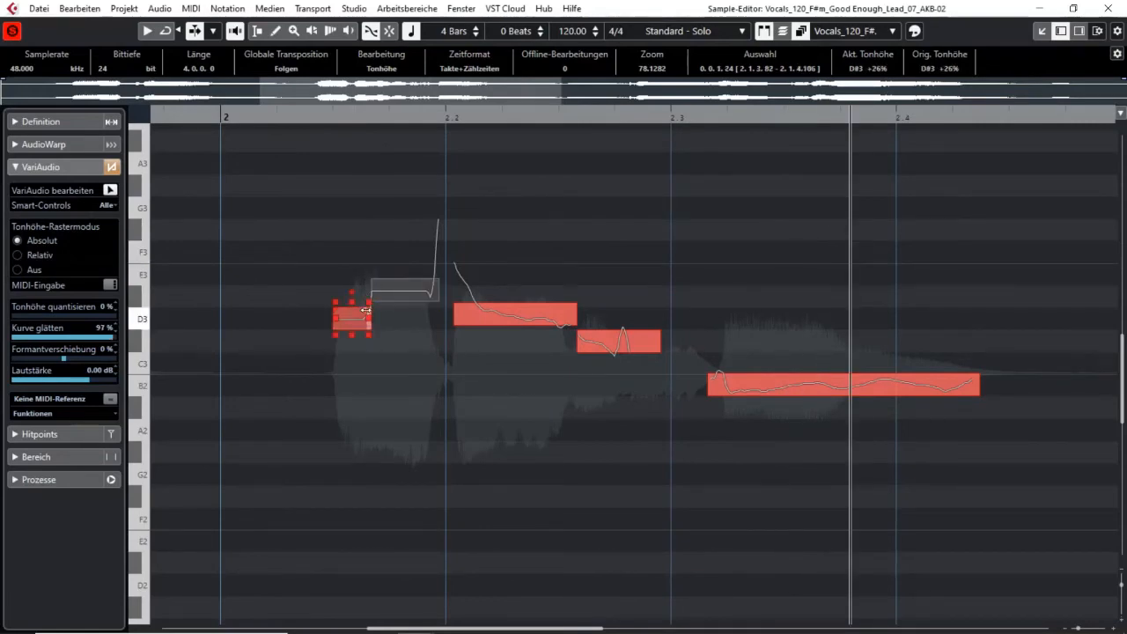
click(364, 312)
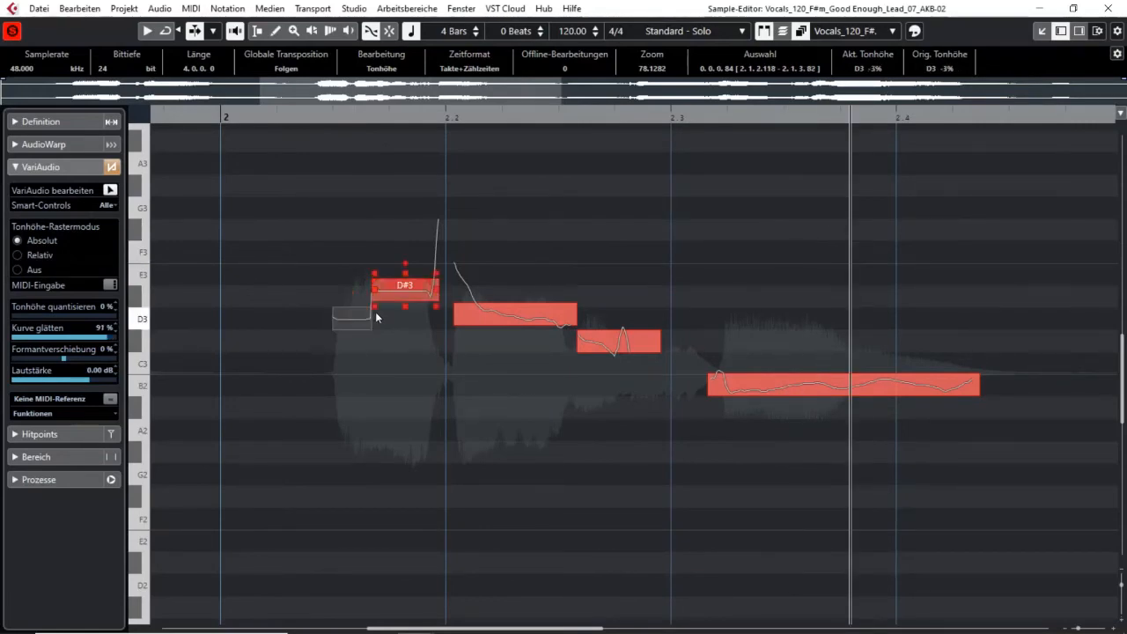
click(210, 118)
key(space)
key(space)
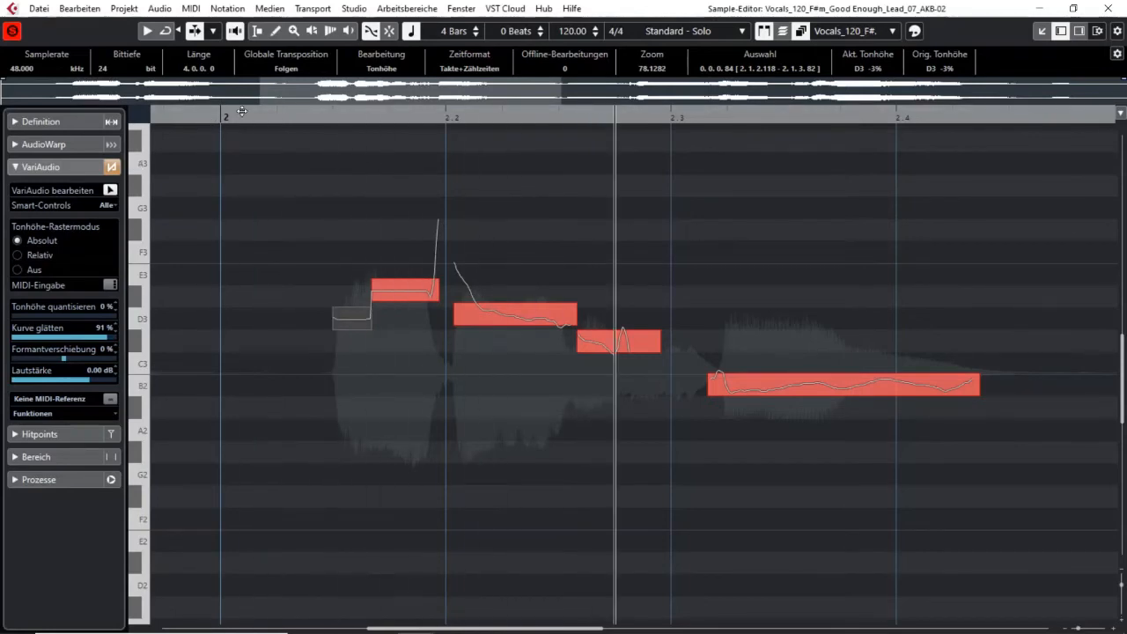
key(space)
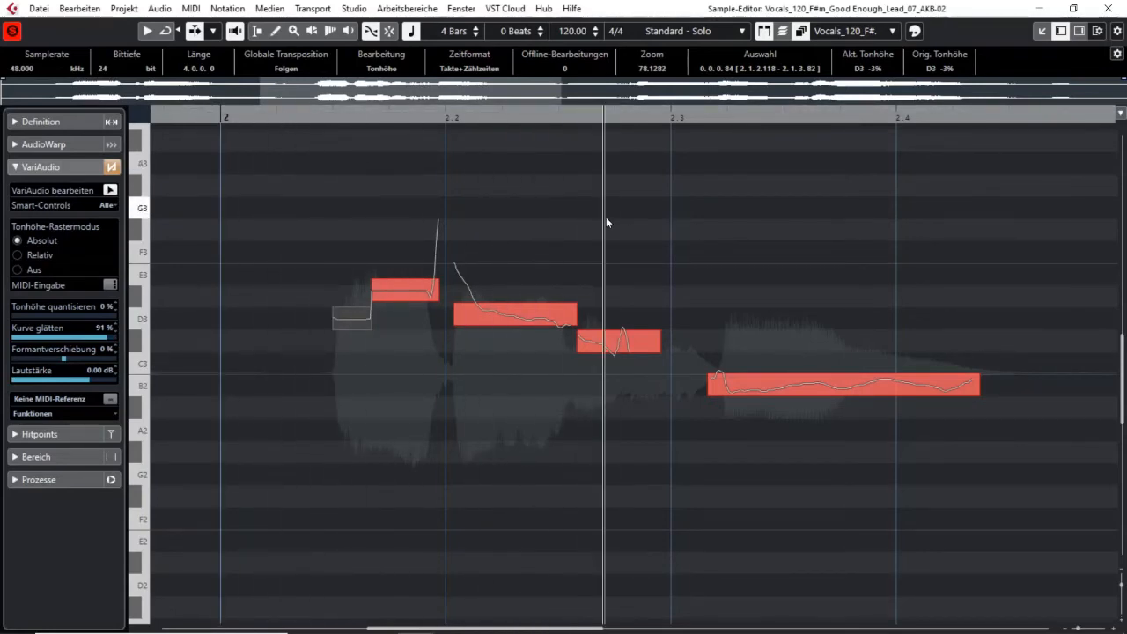
Step: Exclude the D3 segment's end and the D#3 segment's start from smoothing again and play back the phrase
click(370, 310)
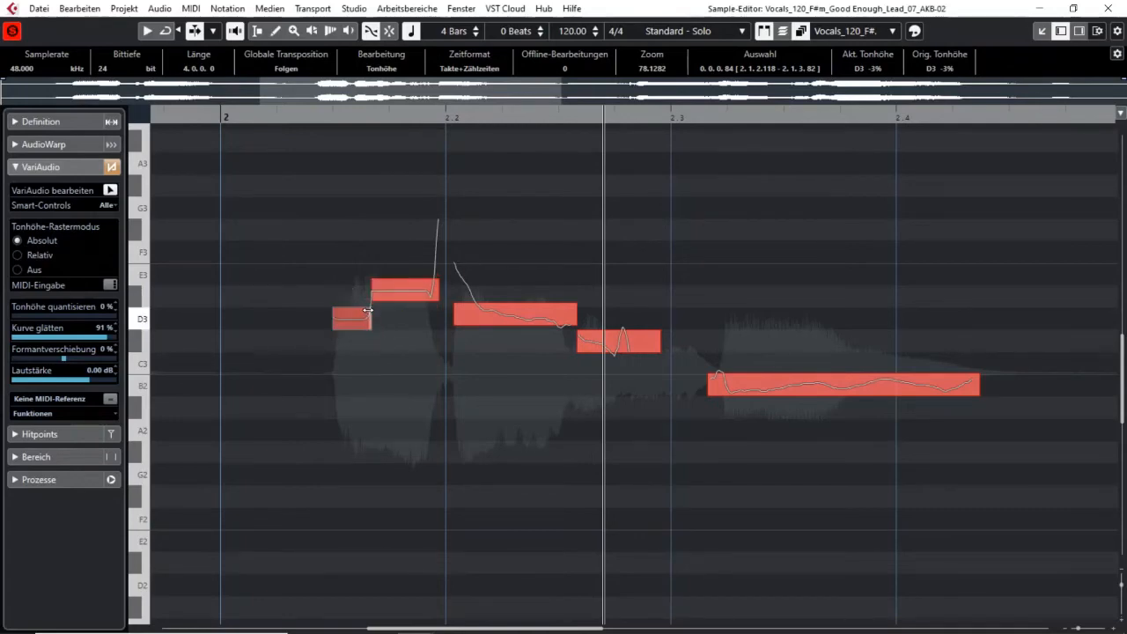
click(384, 282)
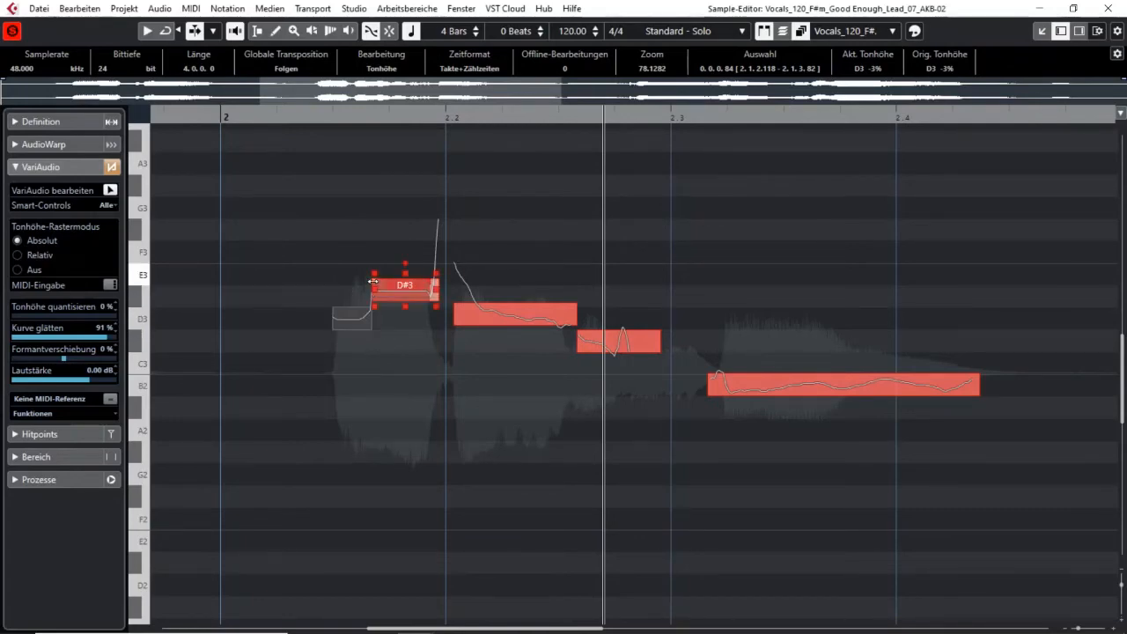
key(Delete)
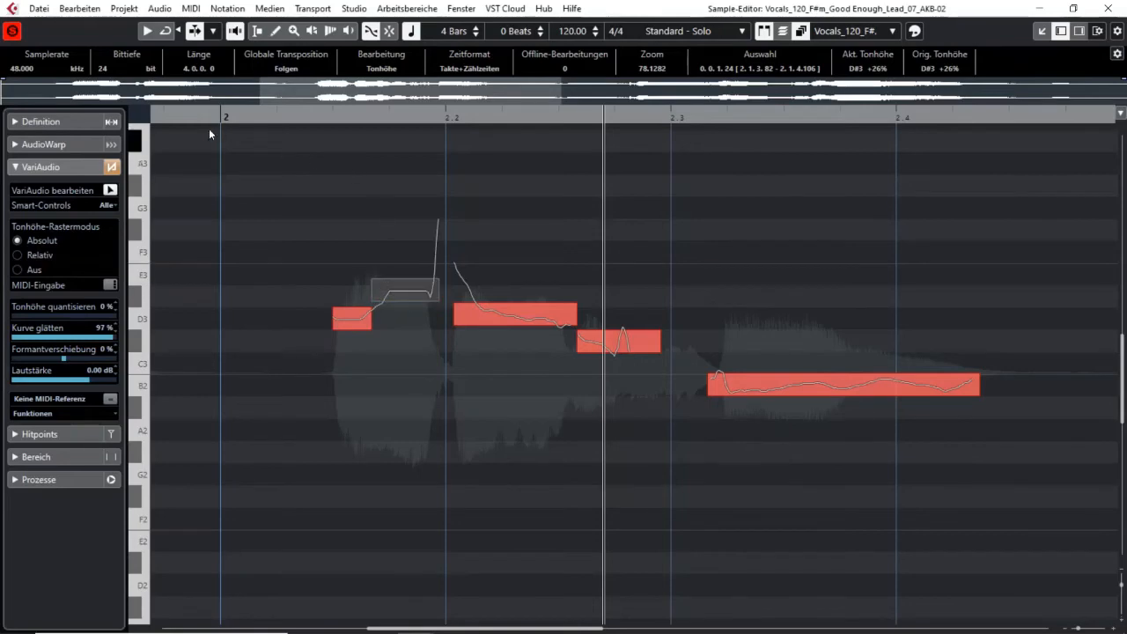
click(179, 119)
key(space)
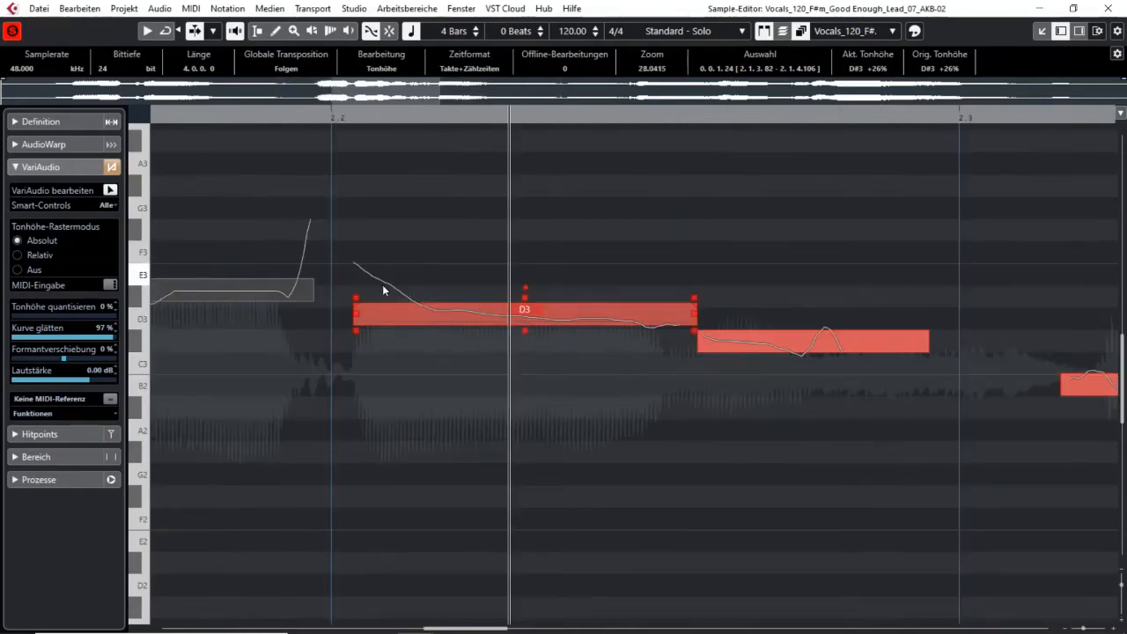
Step: Level the D3 segment after beat 2.2 by moving its tilt anchor and tilting its start down and its end up
click(525, 288)
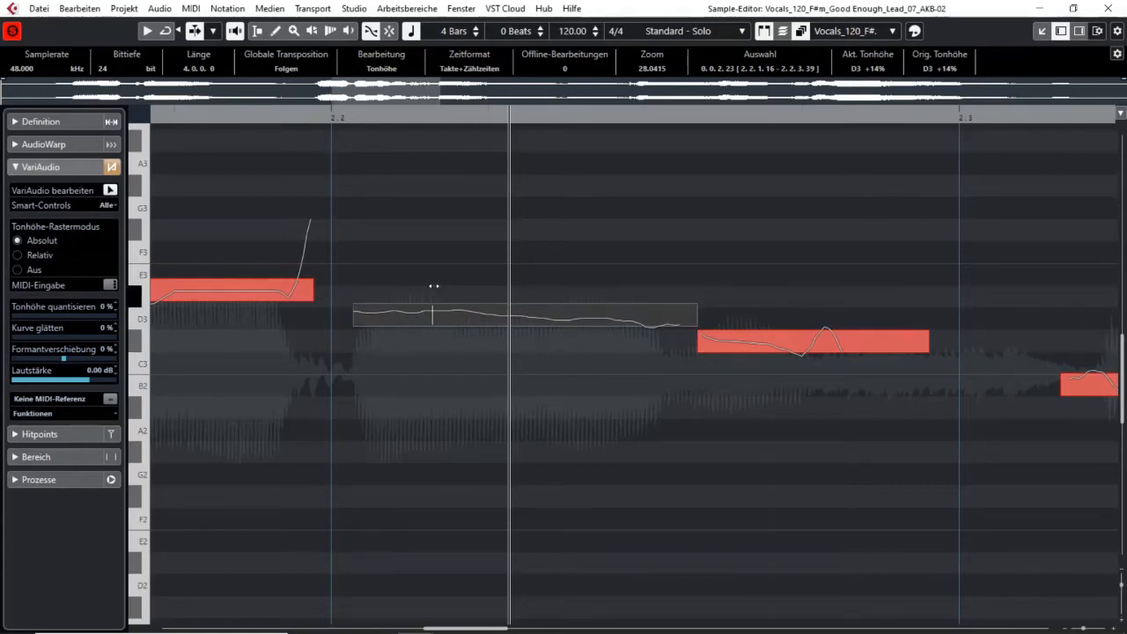
click(574, 291)
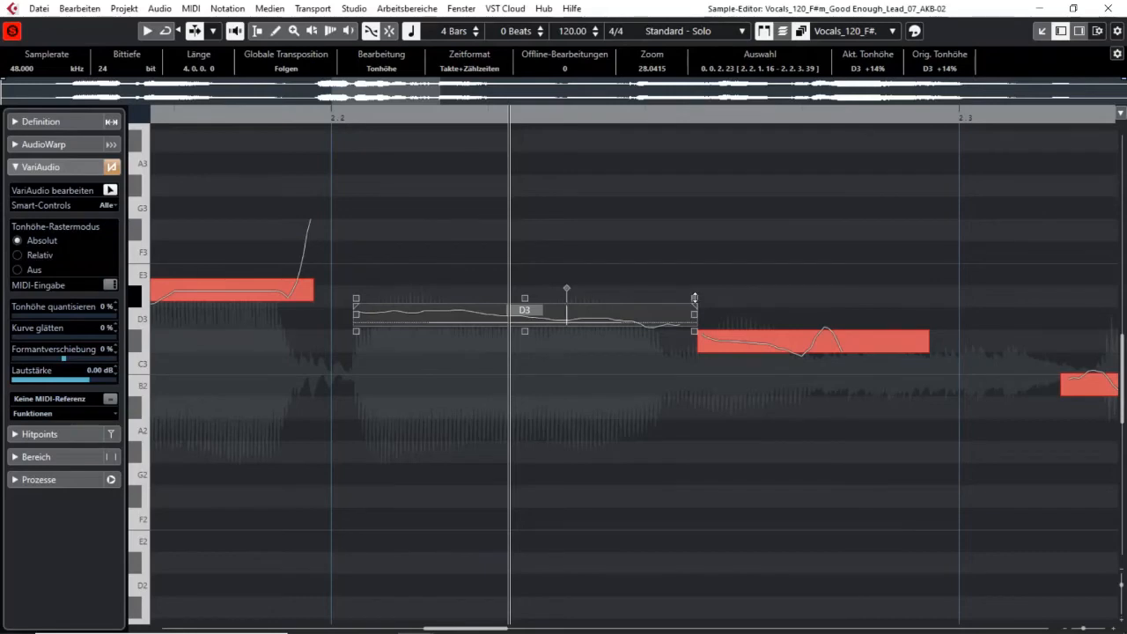
drag(694, 299, 693, 284)
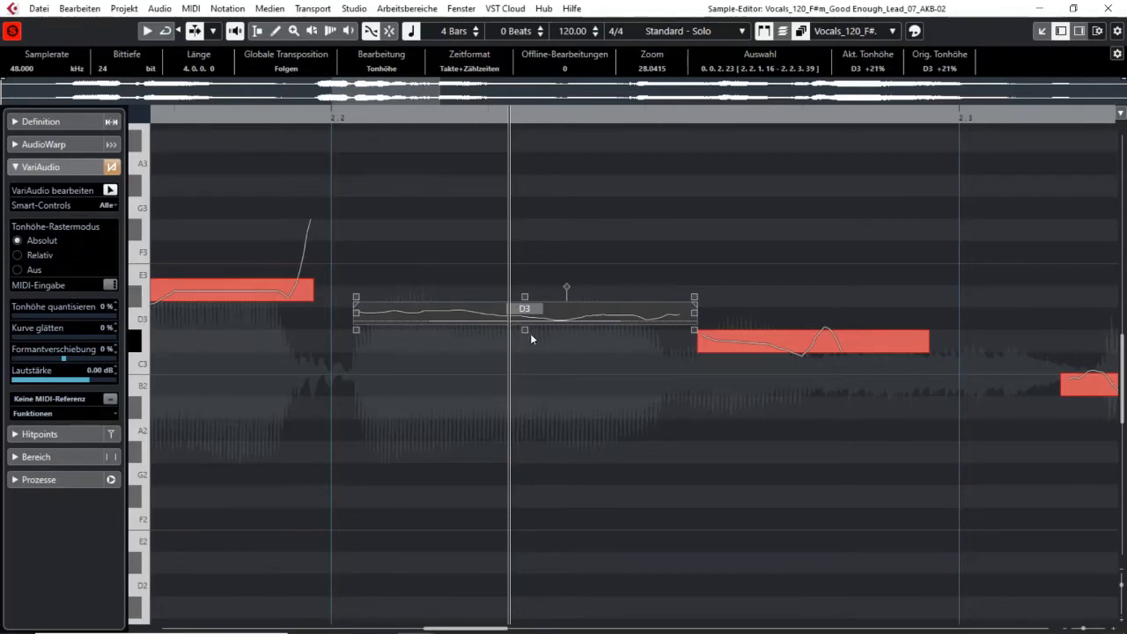
Step: Set pitch quantize to 82 % and curve smoothing to 21 % for the D3 segment after beat 2.2
drag(524, 329, 520, 248)
mouse_move(530, 342)
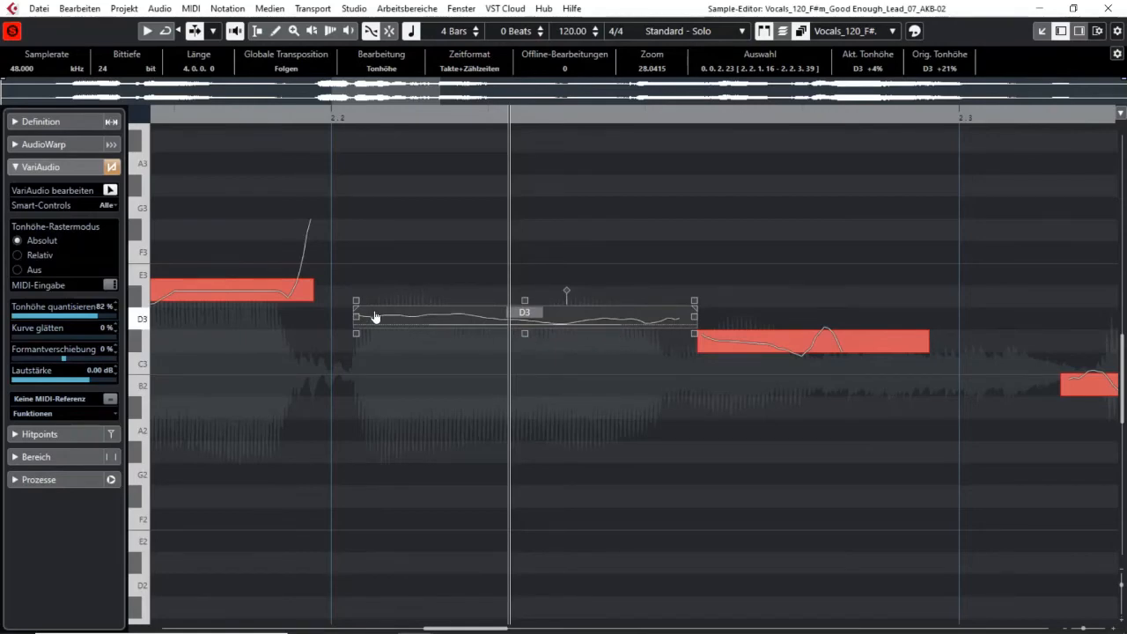
mouse_move(392, 319)
click(525, 301)
drag(525, 302, 525, 328)
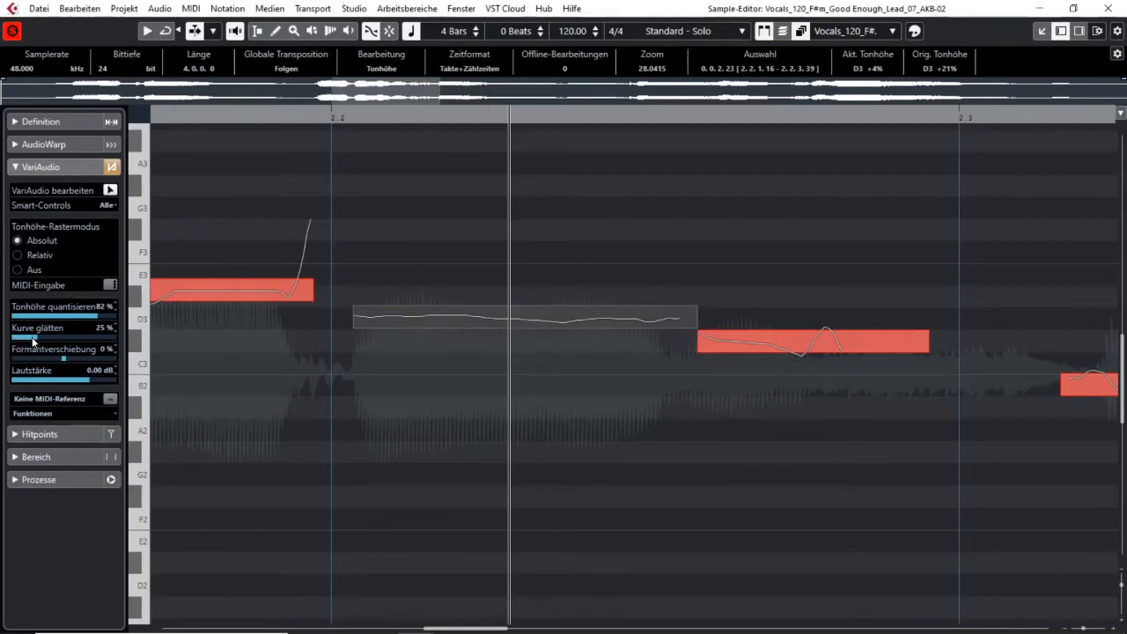
drag(33, 341, 28, 344)
mouse_move(382, 326)
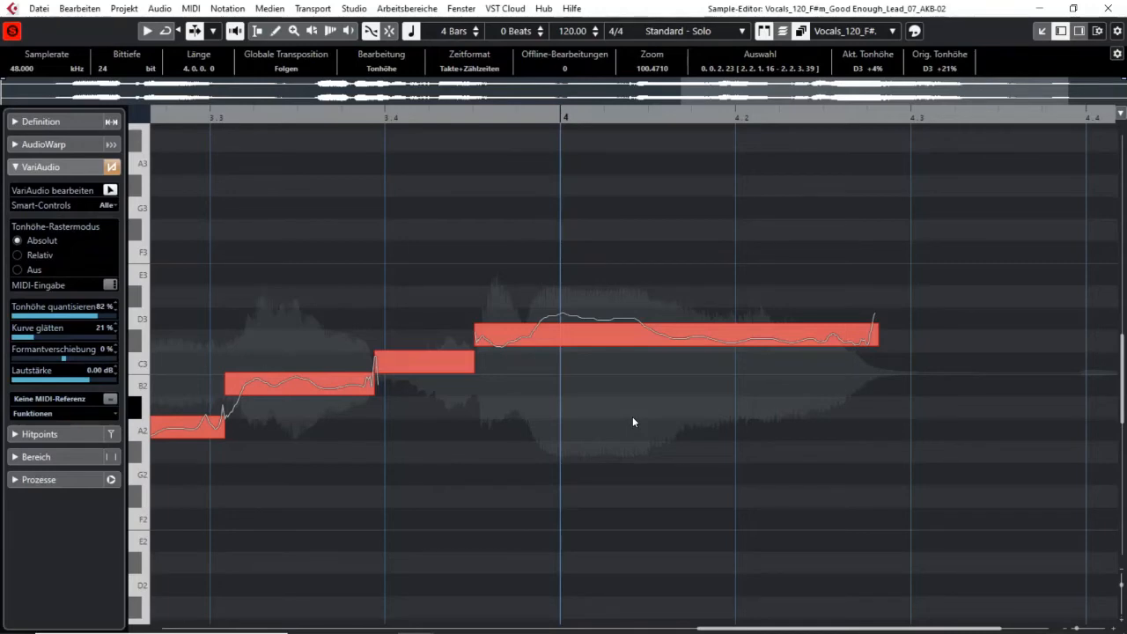
Step: Split the long C#3 segment across bar 4 into three at its pitch changes, just before bar 4 and midway to beat 4.2
click(522, 342)
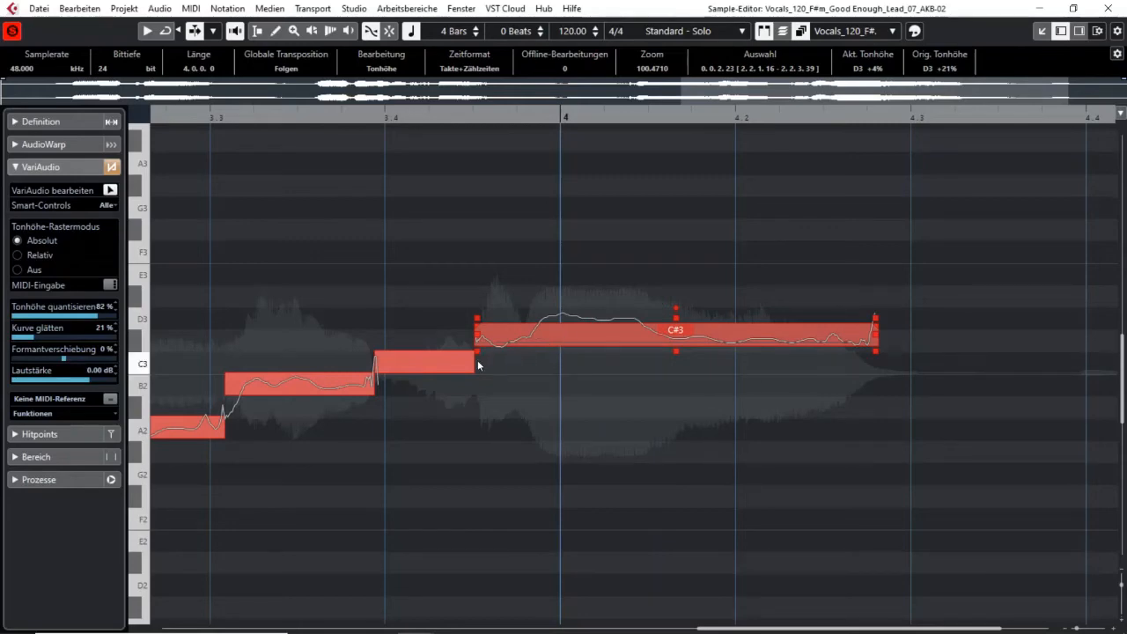
click(442, 367)
key(Right)
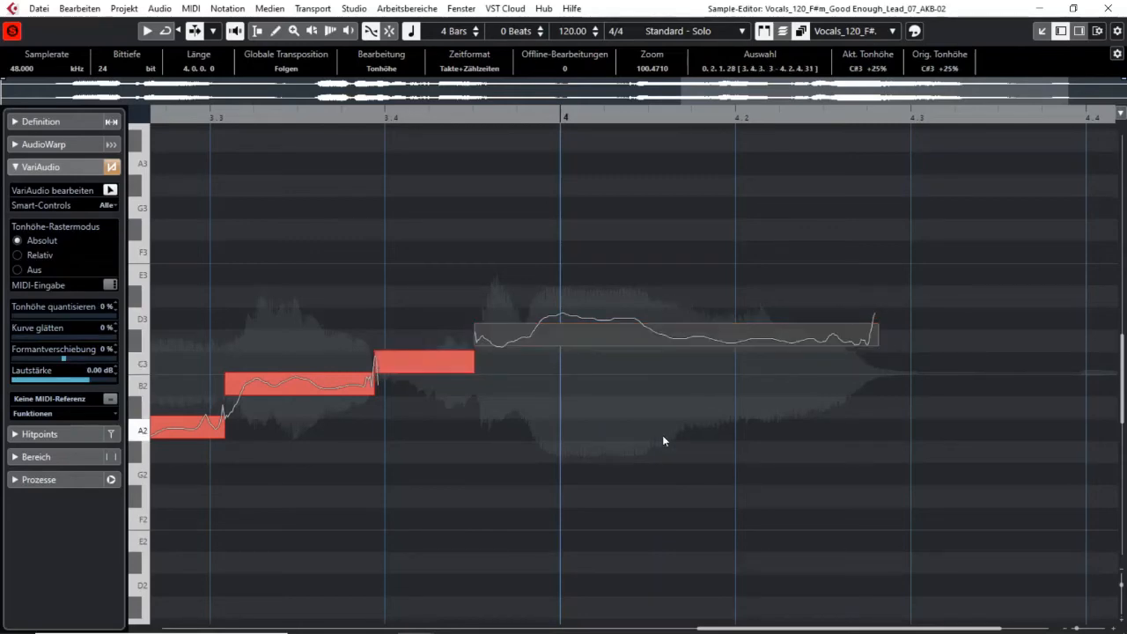
click(442, 364)
key(Right)
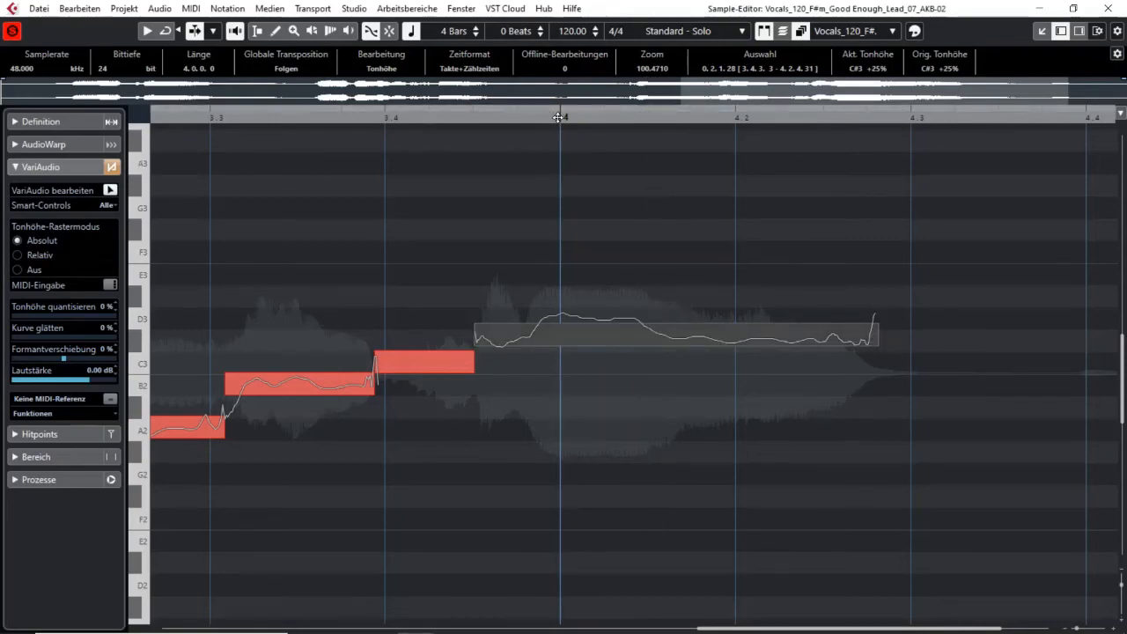
click(649, 117)
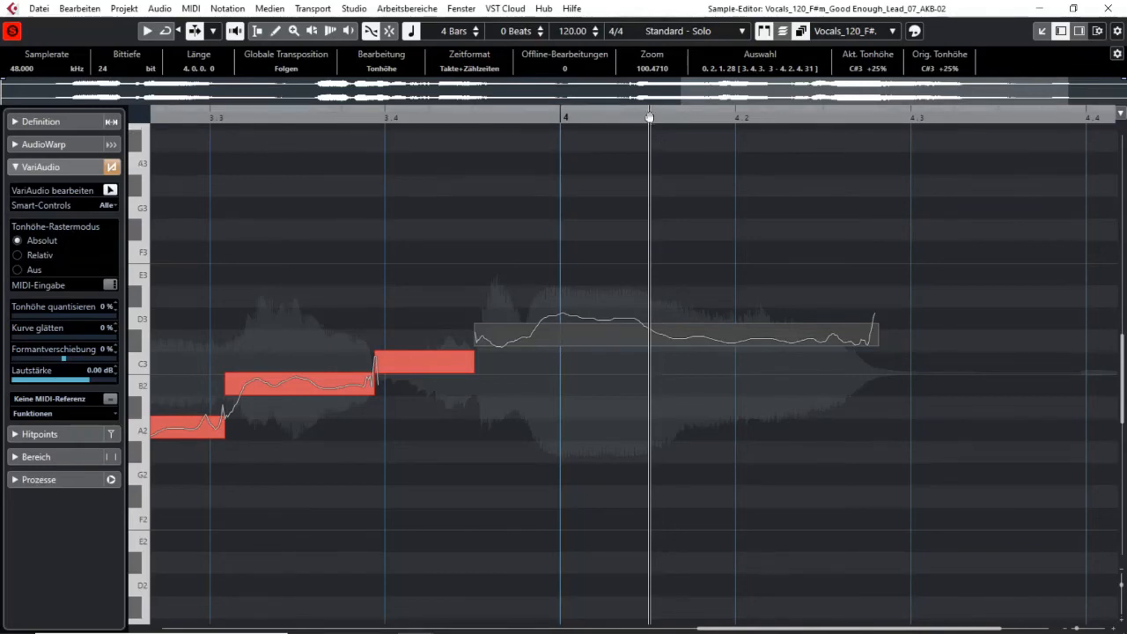
click(654, 348)
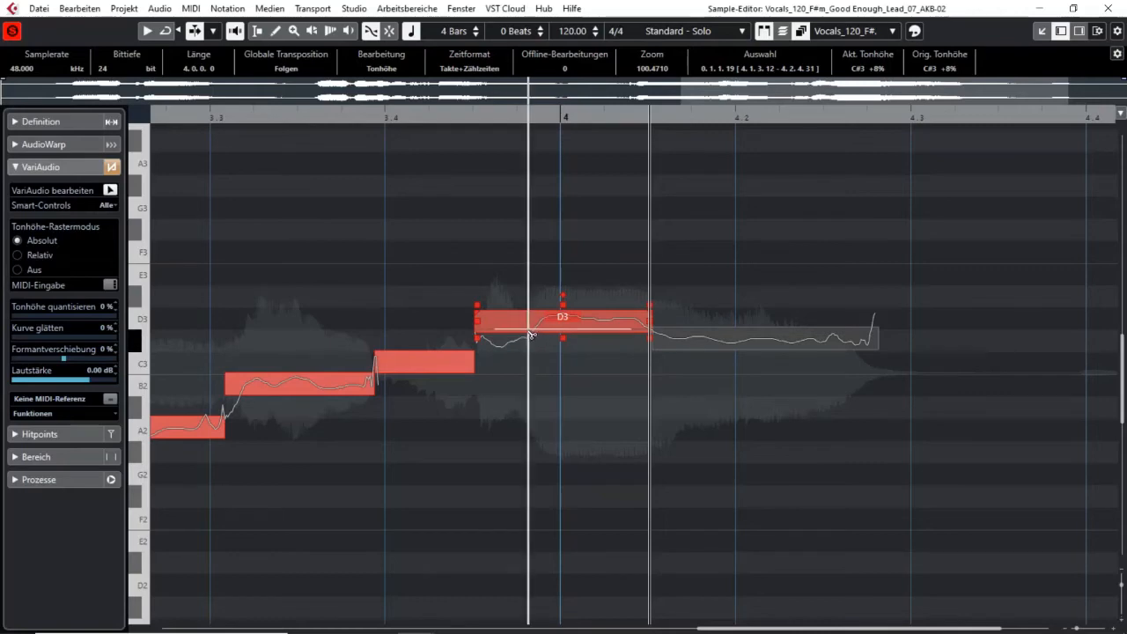
click(528, 331)
drag(507, 323, 509, 343)
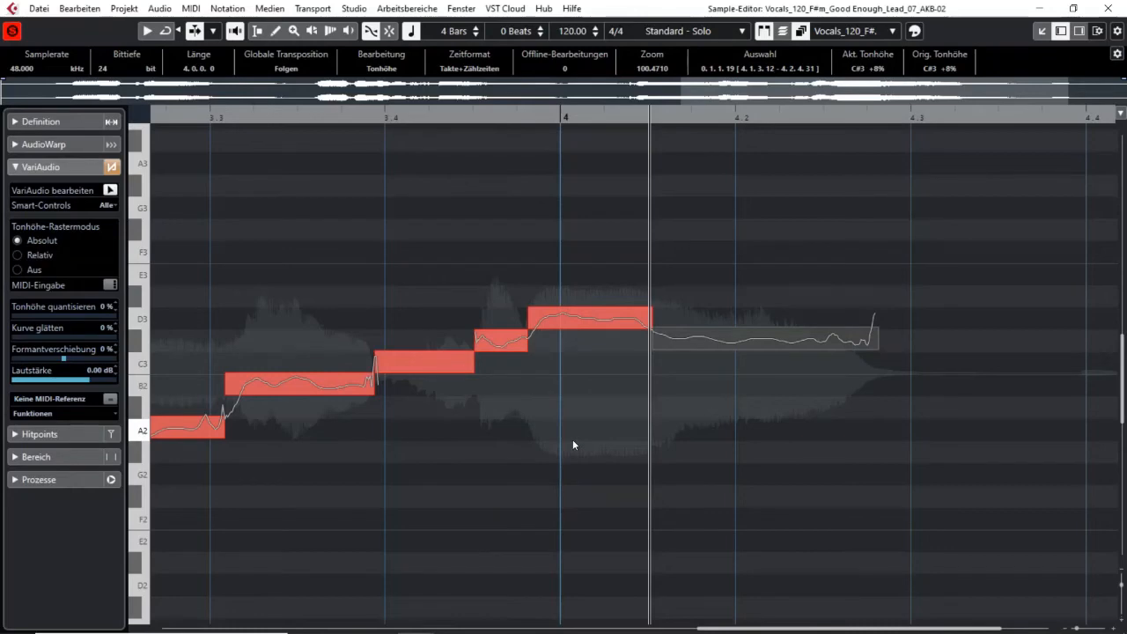
click(582, 370)
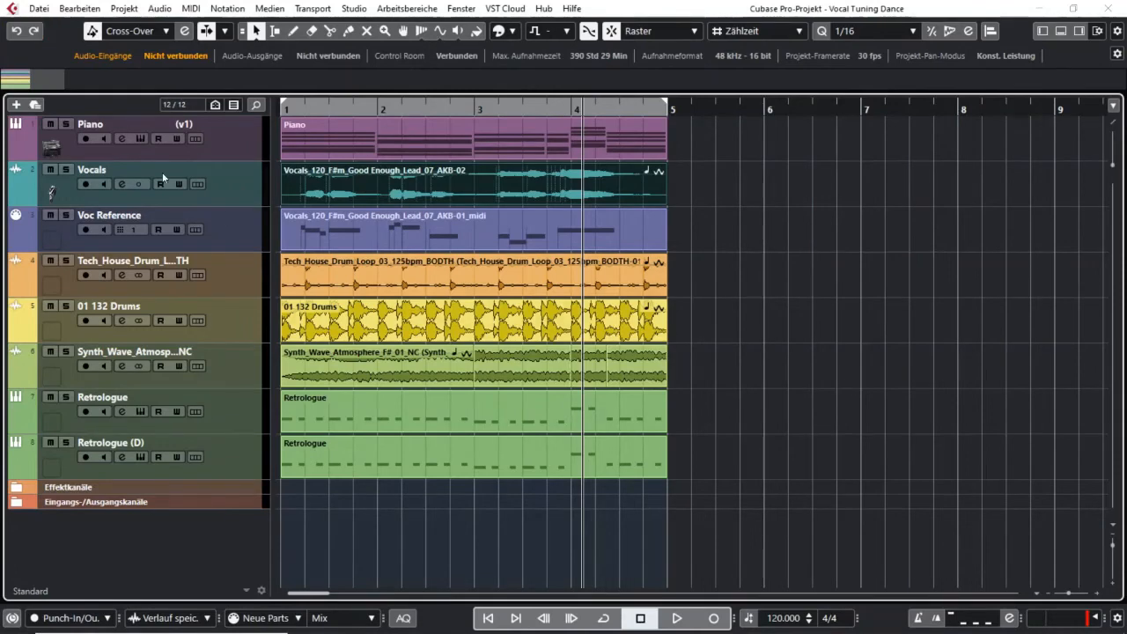
Step: Activate cycle playback over bars 1 to 5 of the project and listen to the tuned vocals in the arrangement
drag(64, 79, 38, 79)
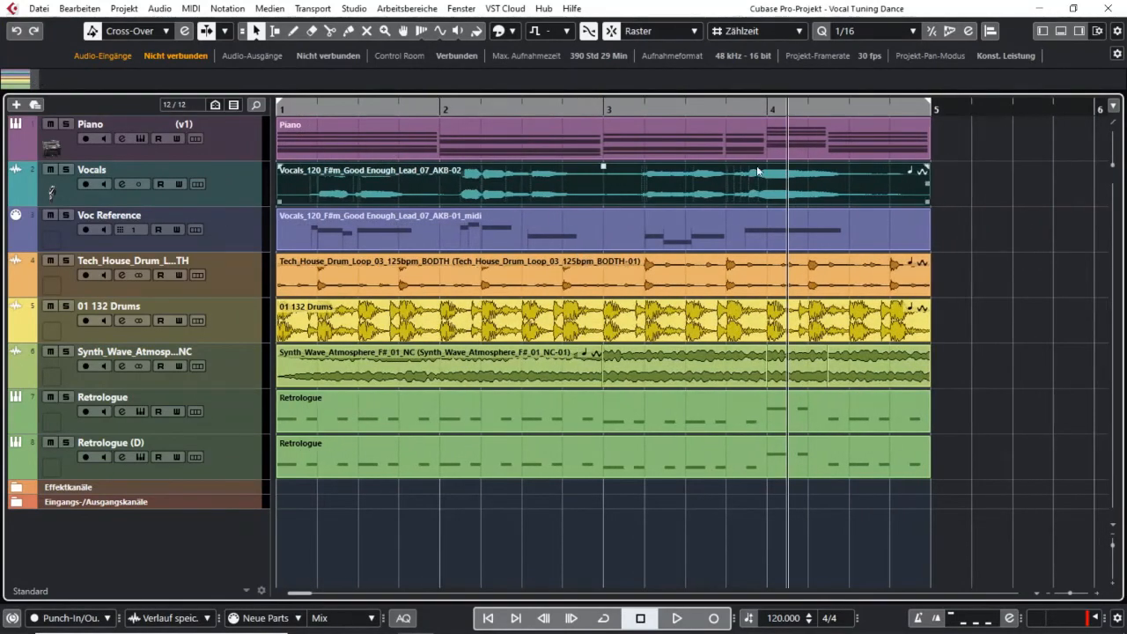
click(643, 176)
click(516, 106)
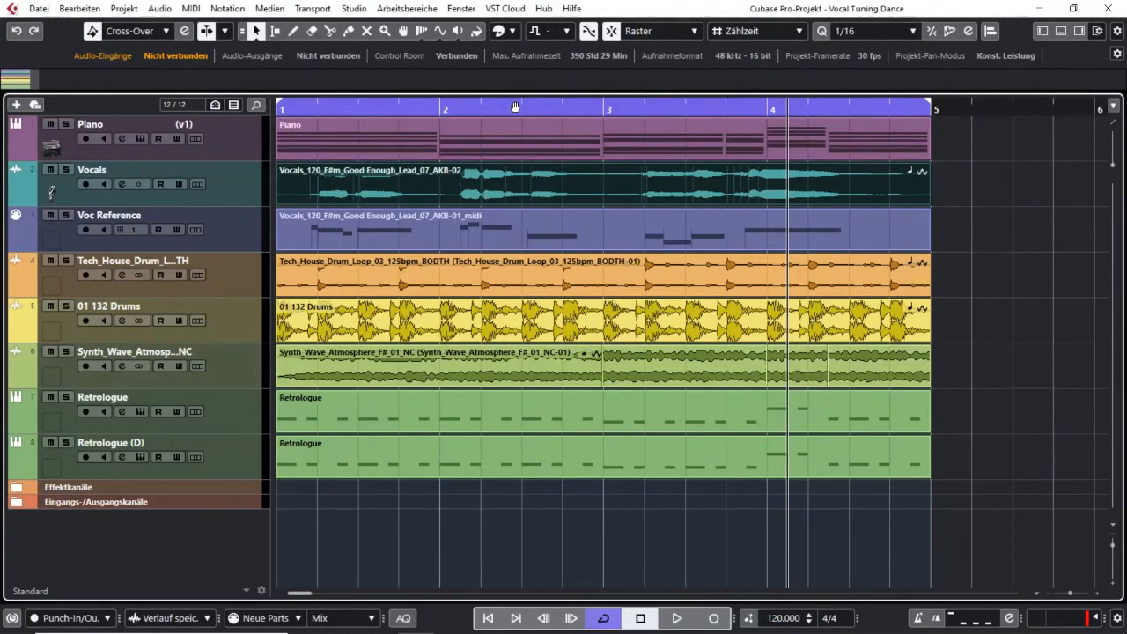
key(space)
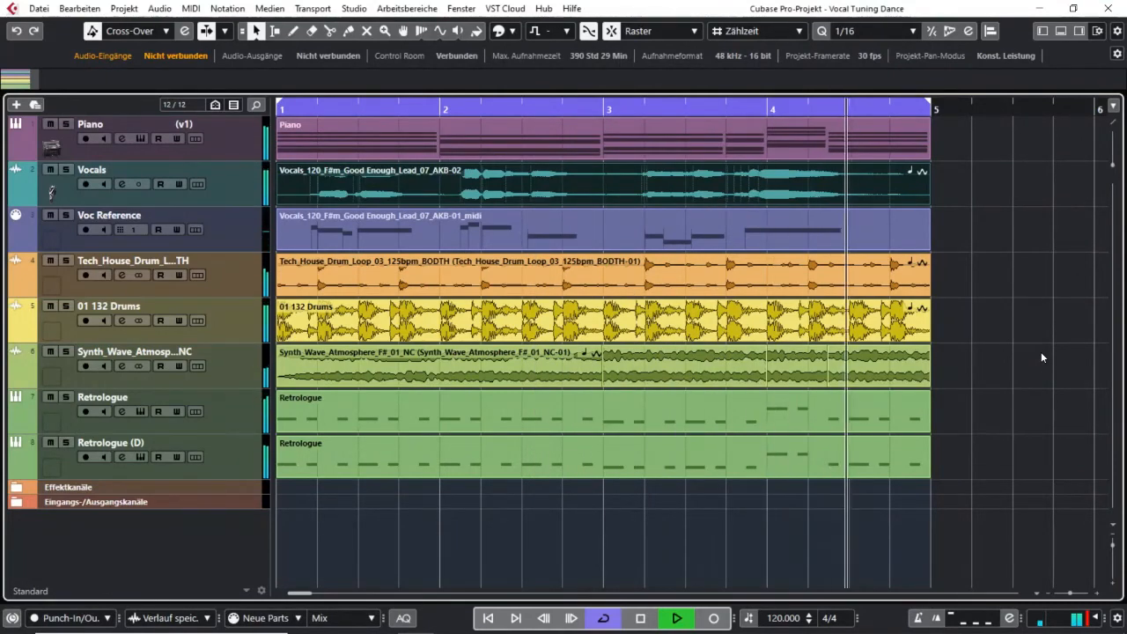
key(space)
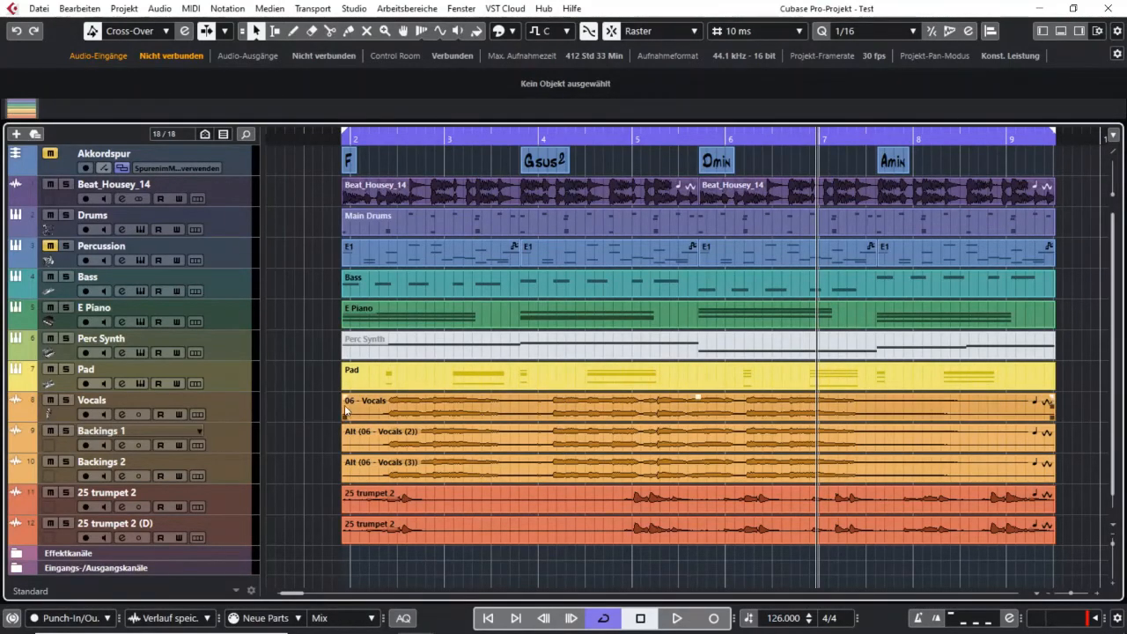
Step: View the lead vocal event's VariAudio pitch segments in the Sample Editor and return to the arrangement
click(379, 414)
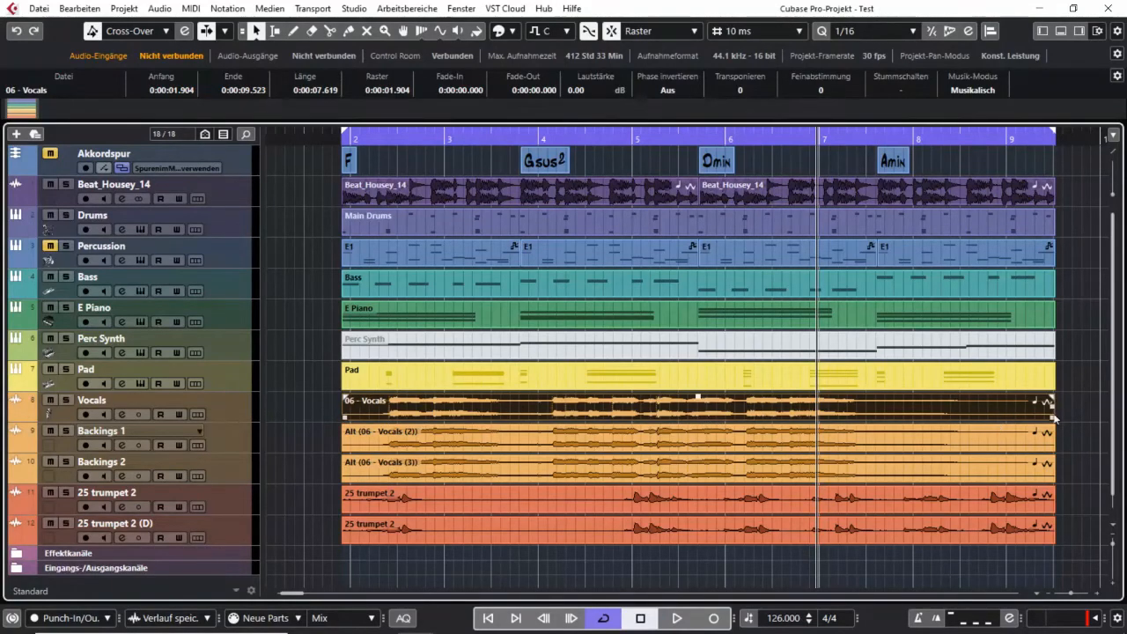
double_click(626, 412)
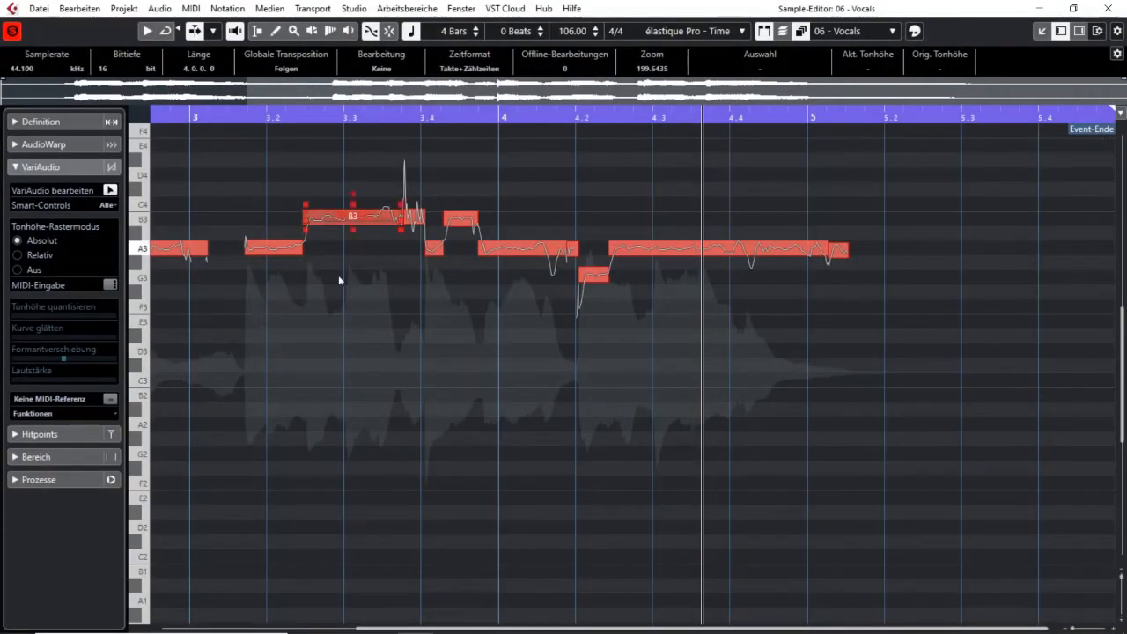
click(1101, 9)
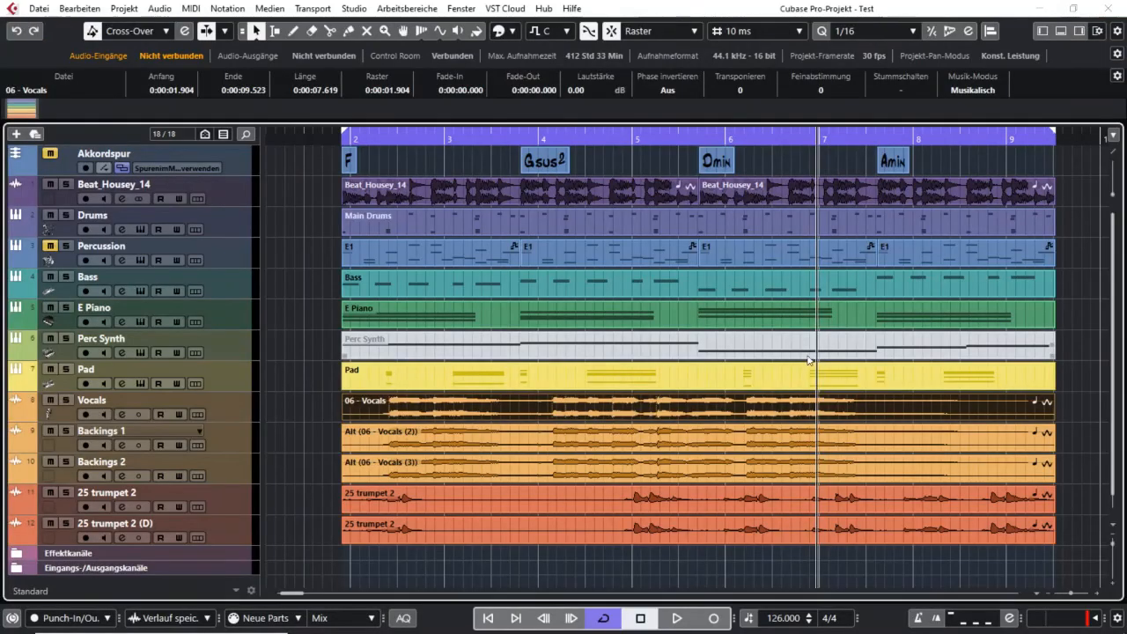
Step: View the pitch segments of the Backings 1 and Backings 2 events in the Sample Editor, one after the other
click(670, 466)
click(591, 451)
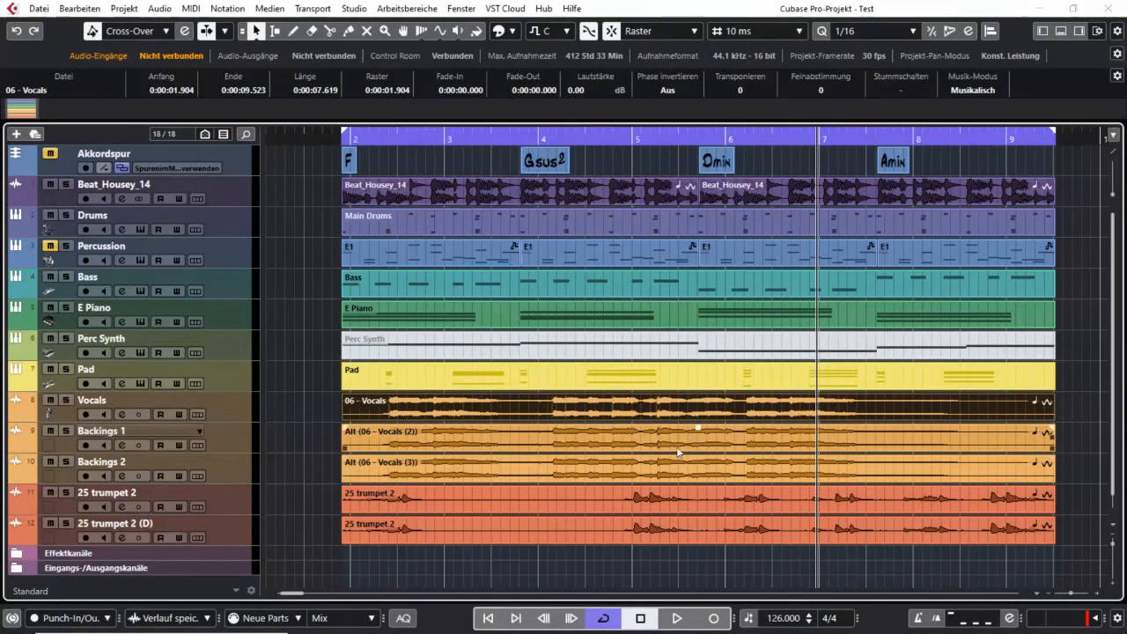
click(596, 449)
double_click(596, 447)
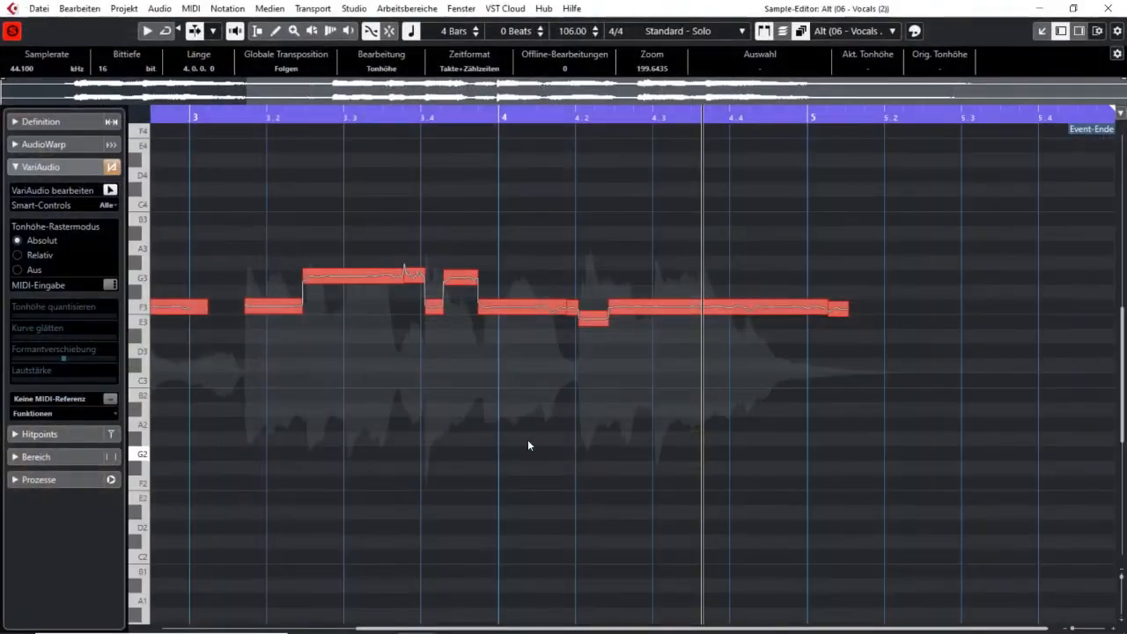
click(1108, 8)
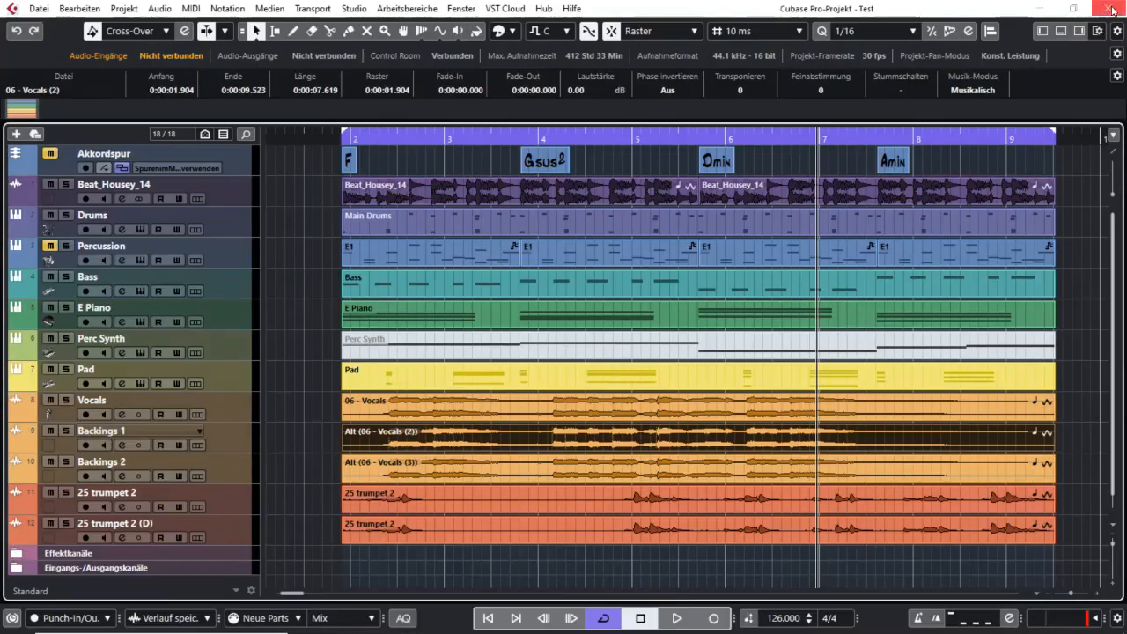
click(578, 480)
double_click(578, 480)
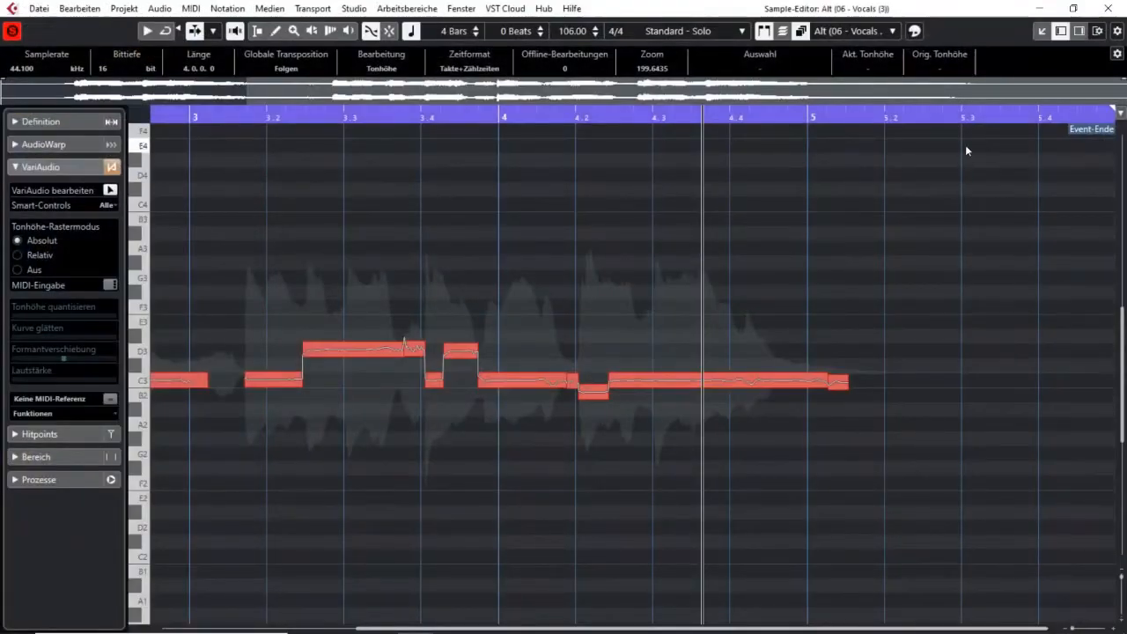
click(1107, 8)
Step: Select the Vocals, Backings 1 and Backings 2 events, open them together in the Sample Editor, and view the segment colour options
drag(317, 403, 390, 467)
click(786, 467)
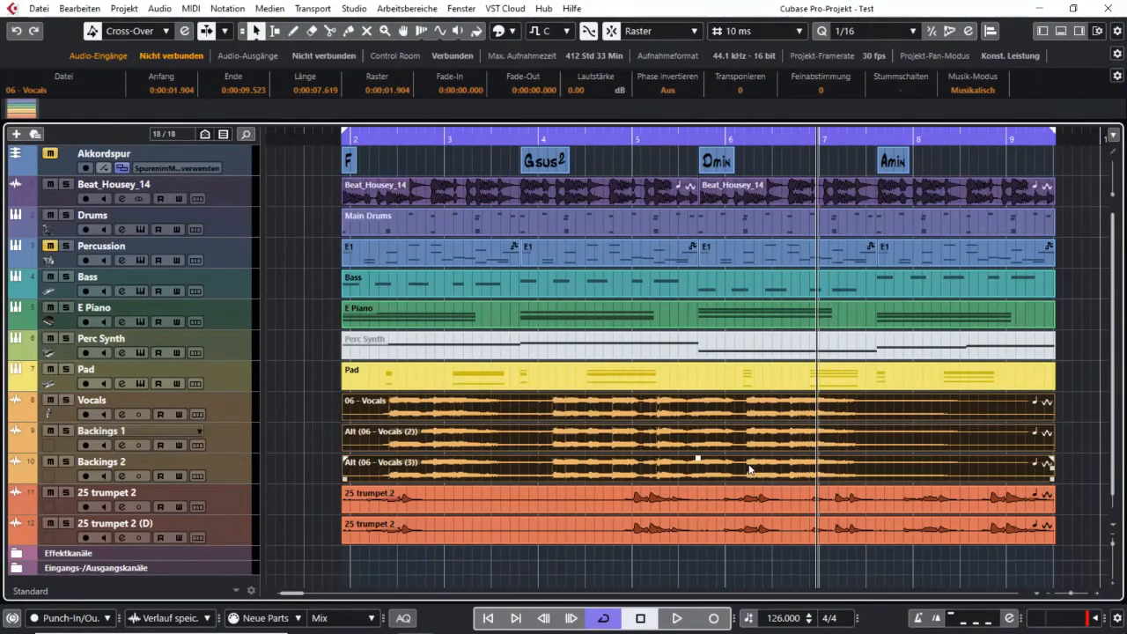
click(575, 429)
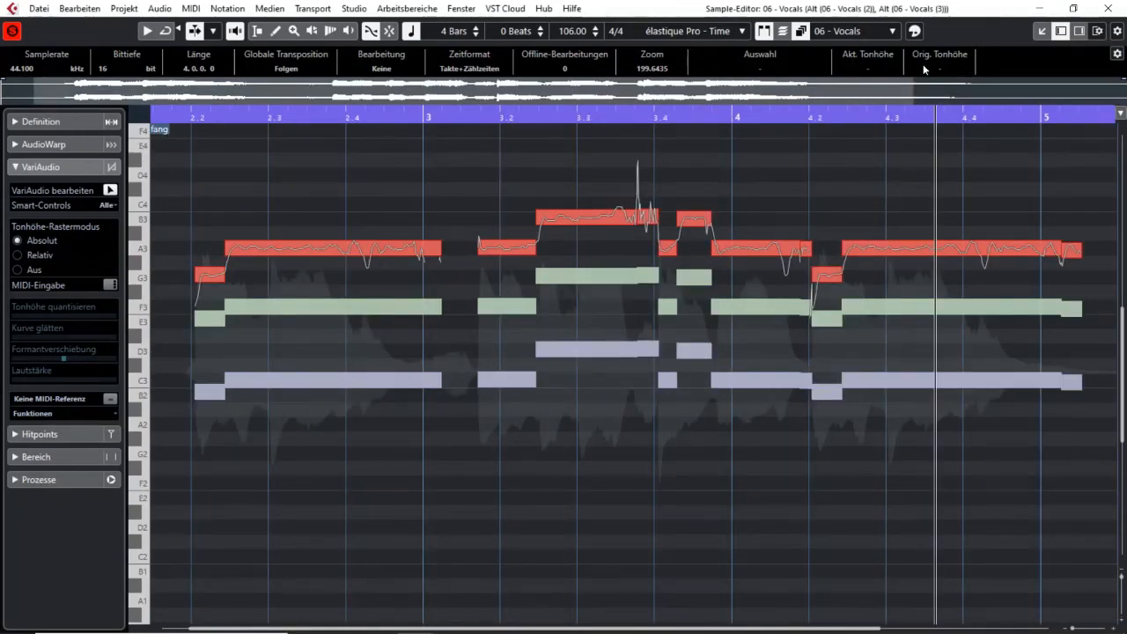
click(916, 32)
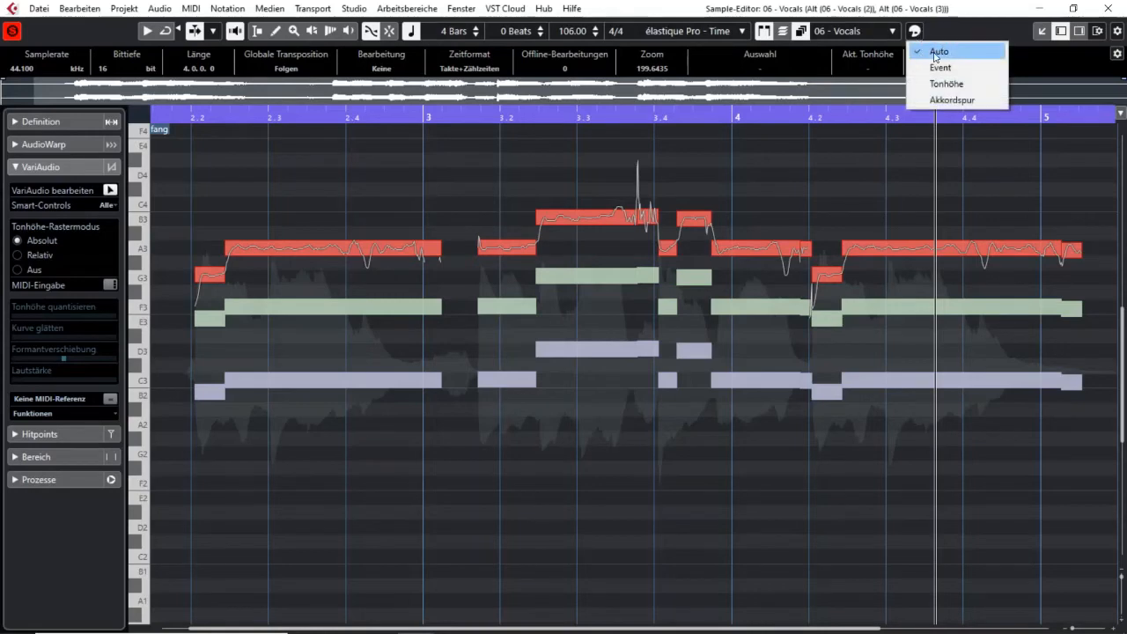
click(966, 34)
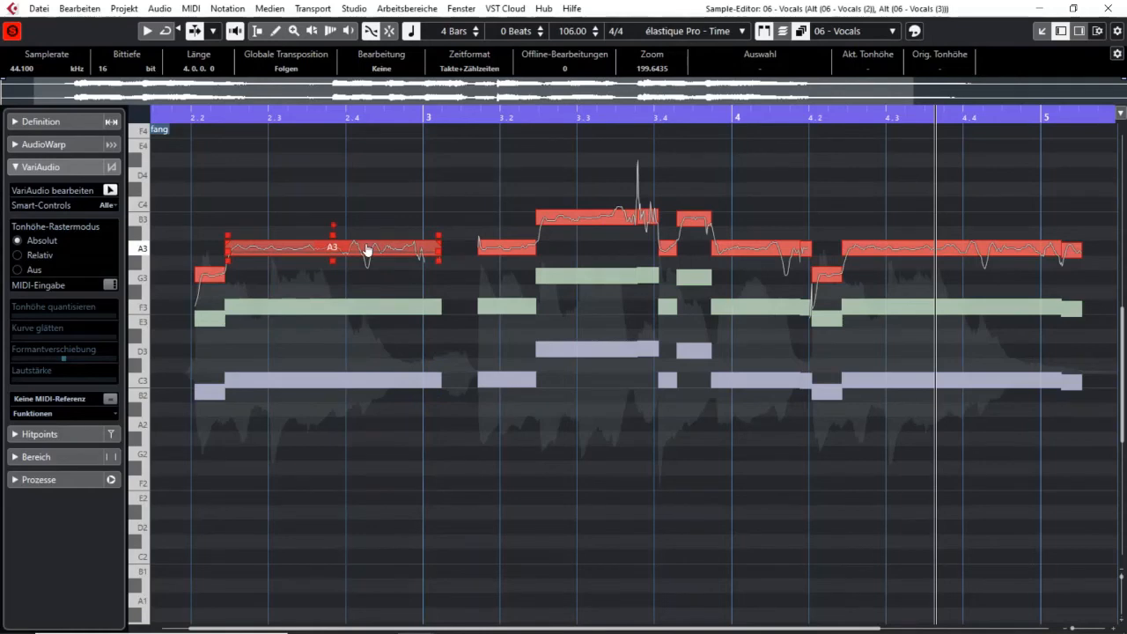
Step: Switch the active event from the lead vocal to Backings 1 and Backings 2, and back, using their long segments after beat 2.2
drag(367, 249, 366, 308)
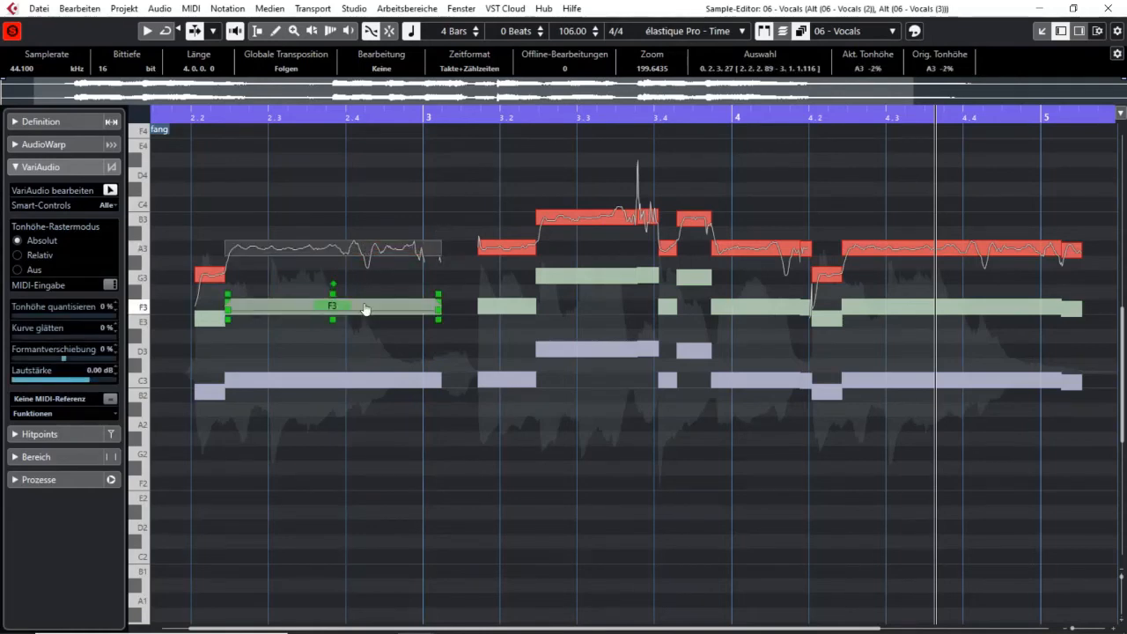
click(365, 308)
click(365, 308)
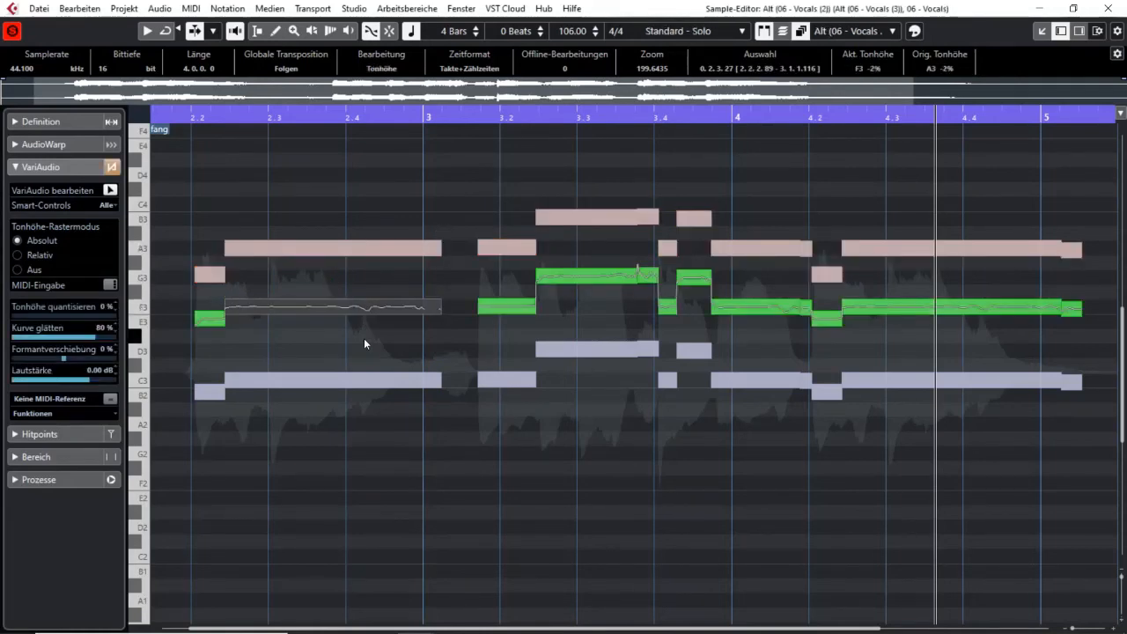
click(365, 340)
click(370, 381)
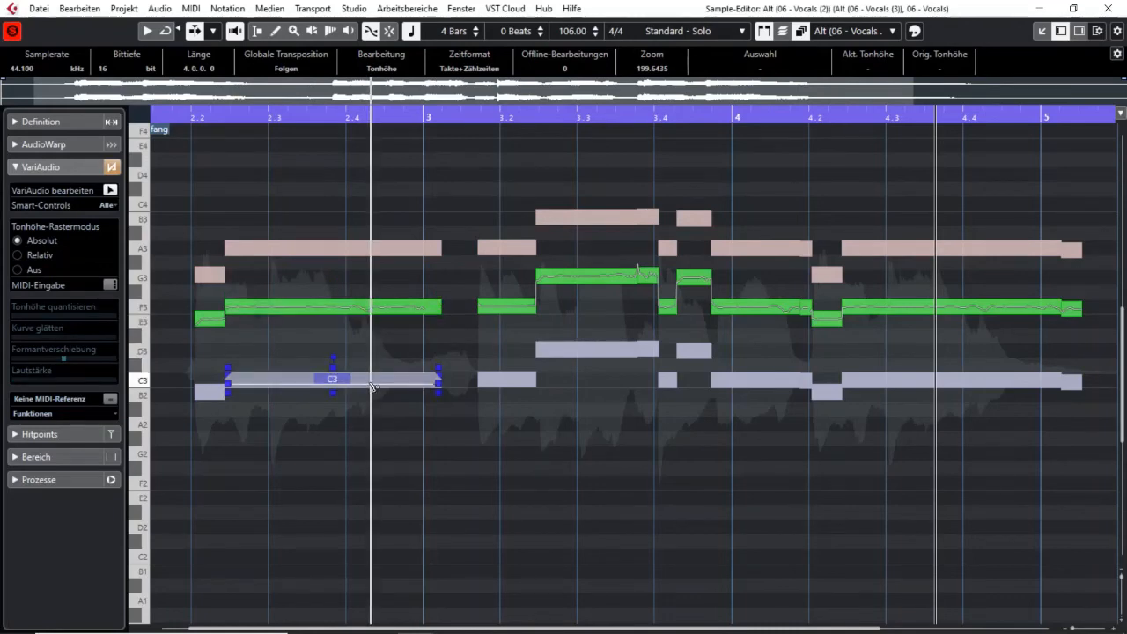
click(359, 444)
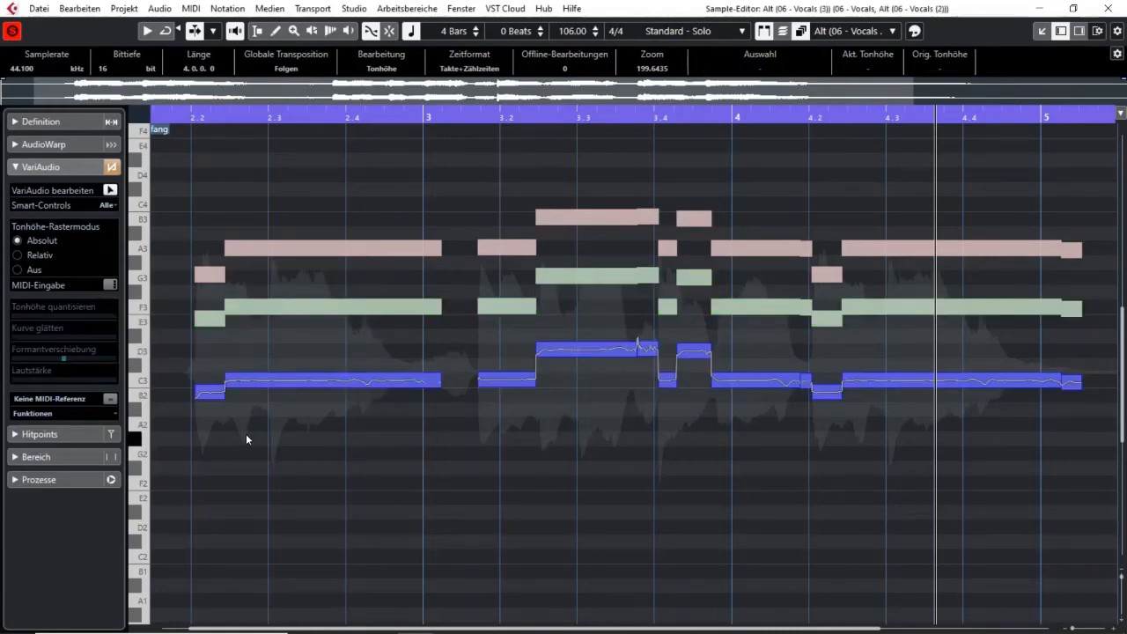
click(251, 306)
click(207, 274)
click(259, 250)
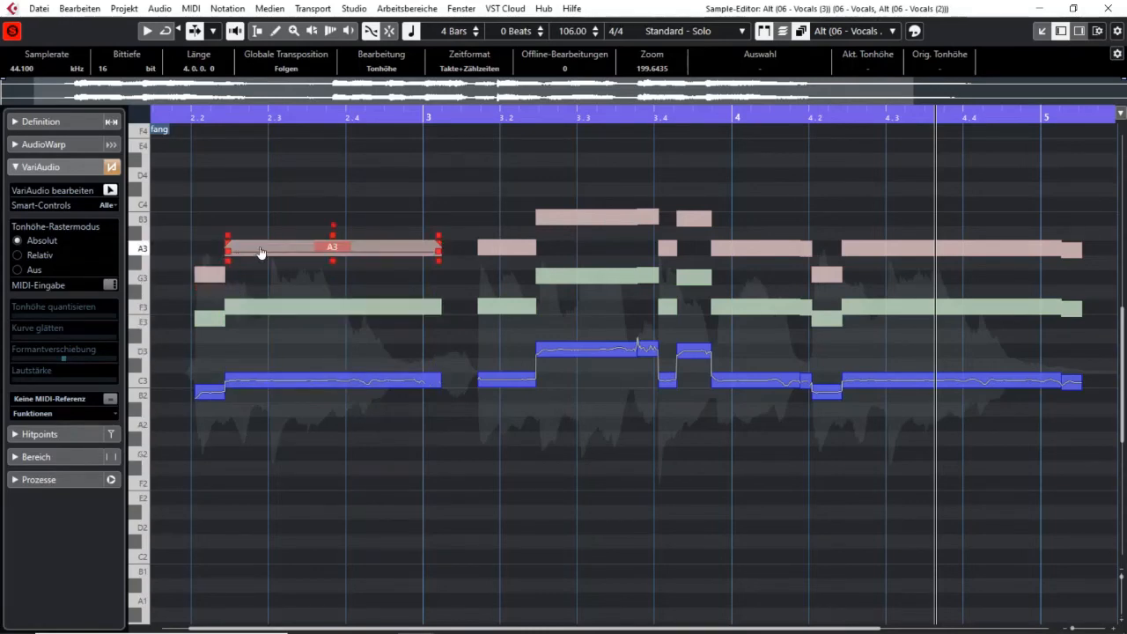
click(331, 249)
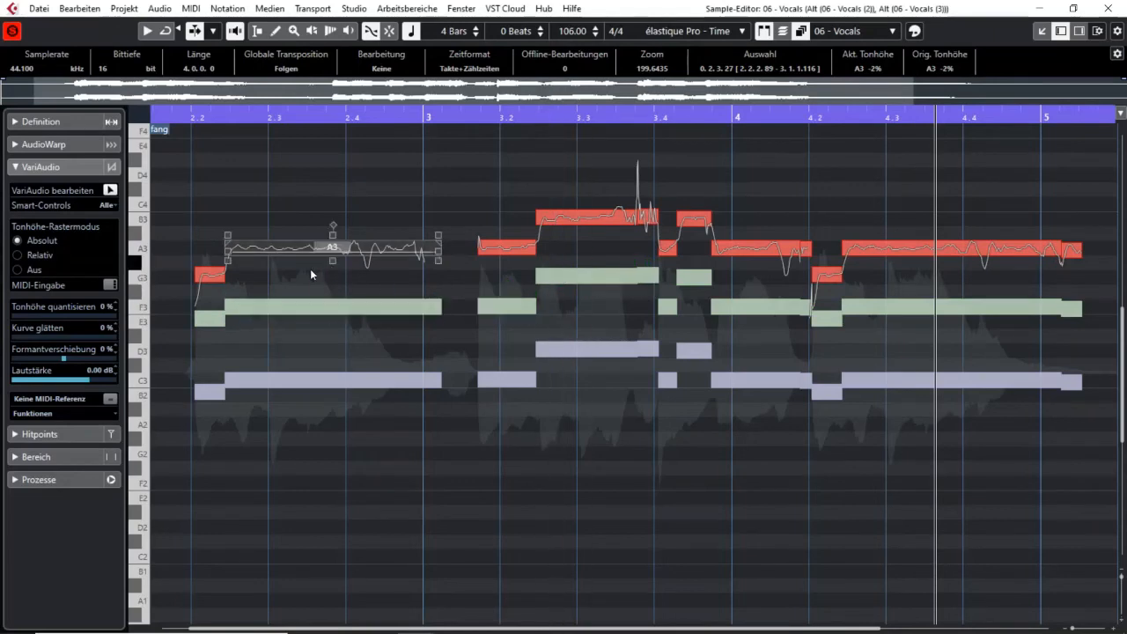
Step: Activate Backings 1, raise its short E3 segment at beat 2.2 to G3, and bring it back down to E3
click(209, 325)
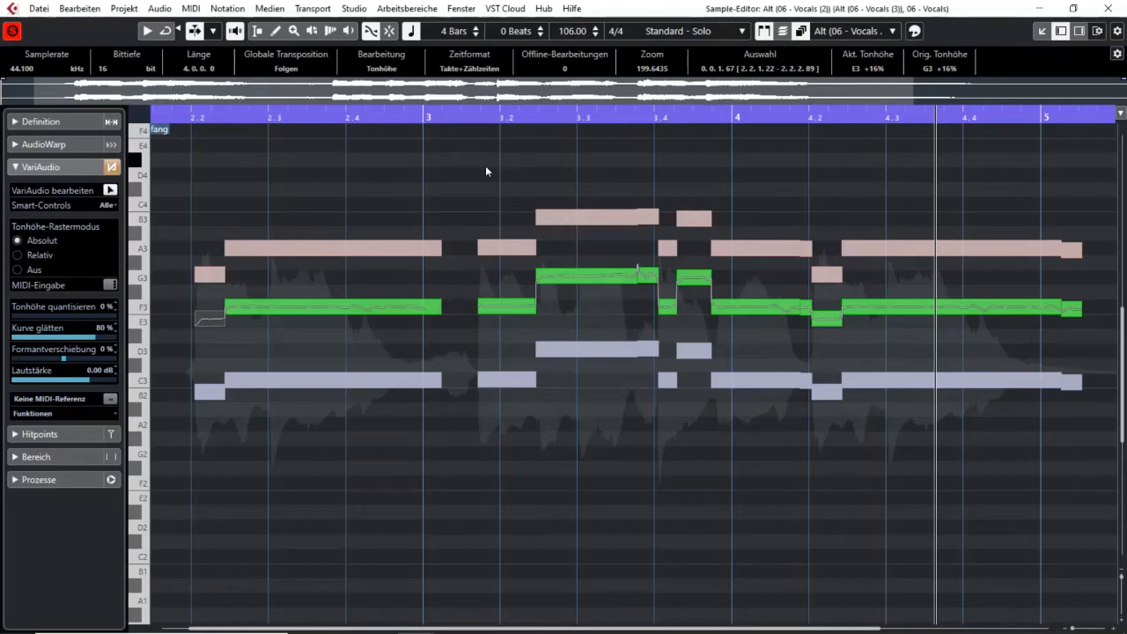
key(Up)
key(Up)
key(Up)
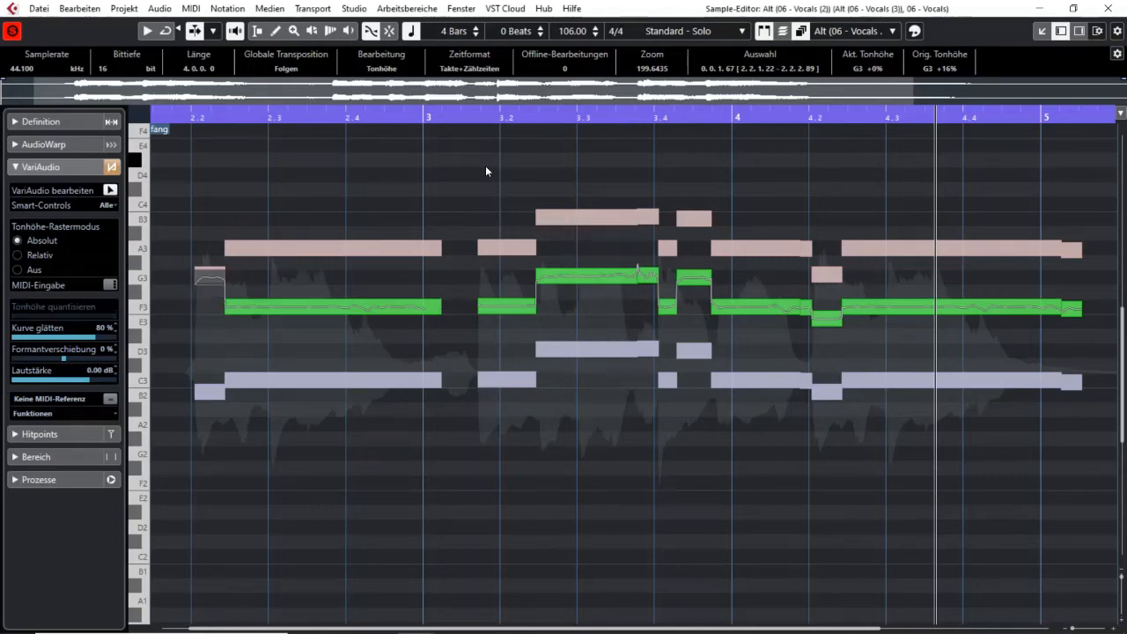
key(Down)
key(Down)
key(Down)
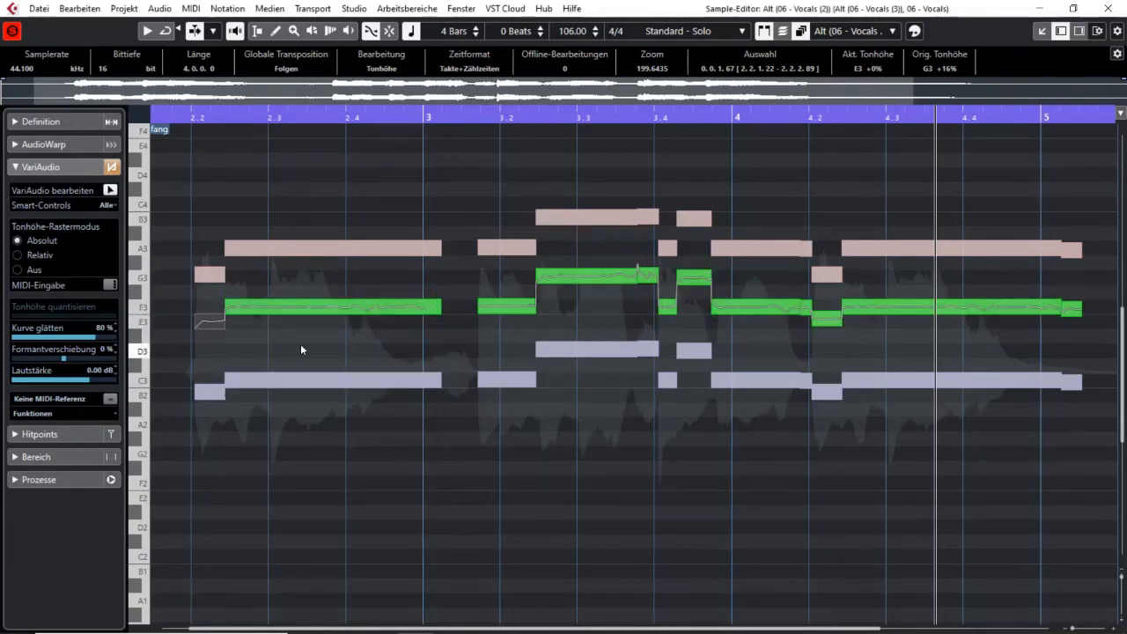
Step: Lower the short Backings 1 segment at beat 2.2 to B2 and raise it back to E3
key(Down)
key(Down)
key(Down)
key(Down)
key(Down)
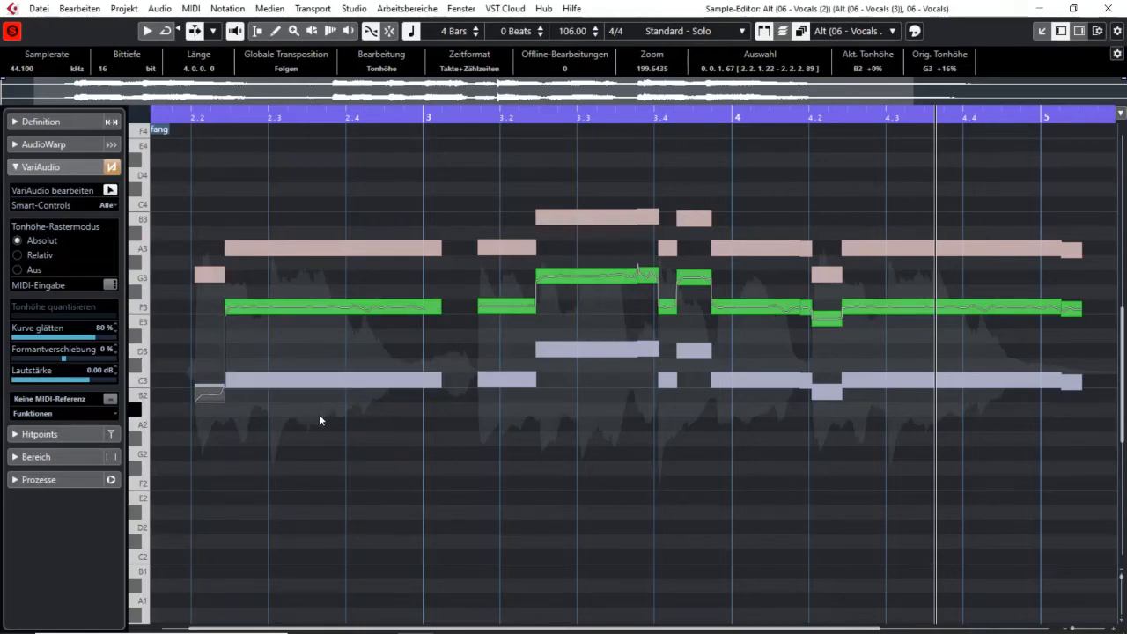
key(Up)
key(Up)
key(Up)
key(Up)
key(Up)
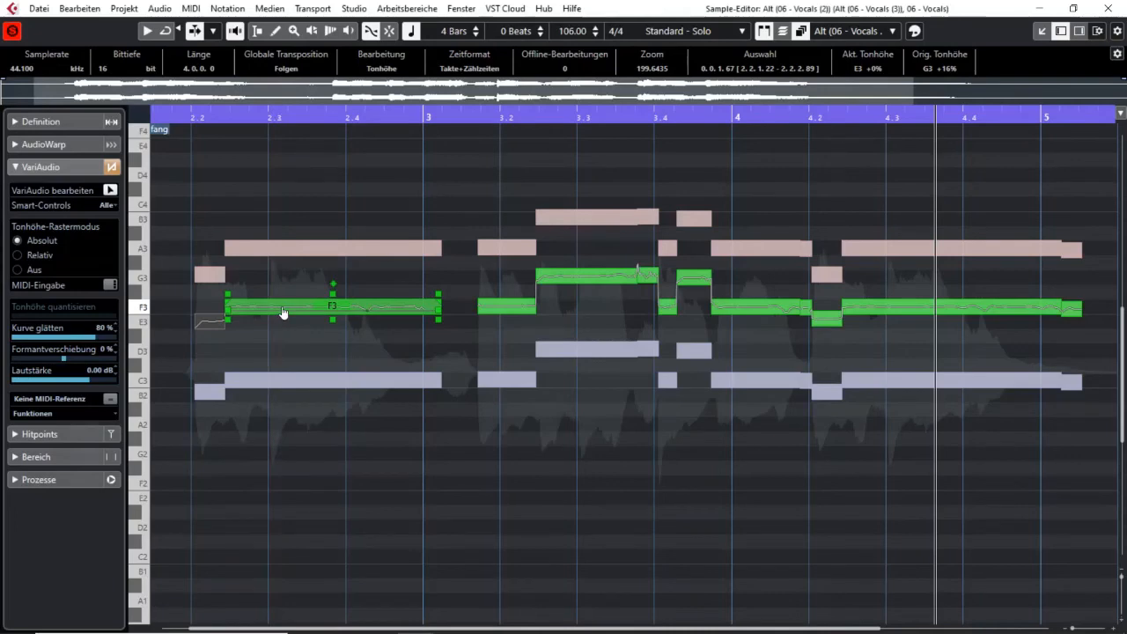
Step: Raise the long F3 segment of Backings 1 after beat 2.2 to F#3 and move it back to F3
drag(282, 313, 299, 278)
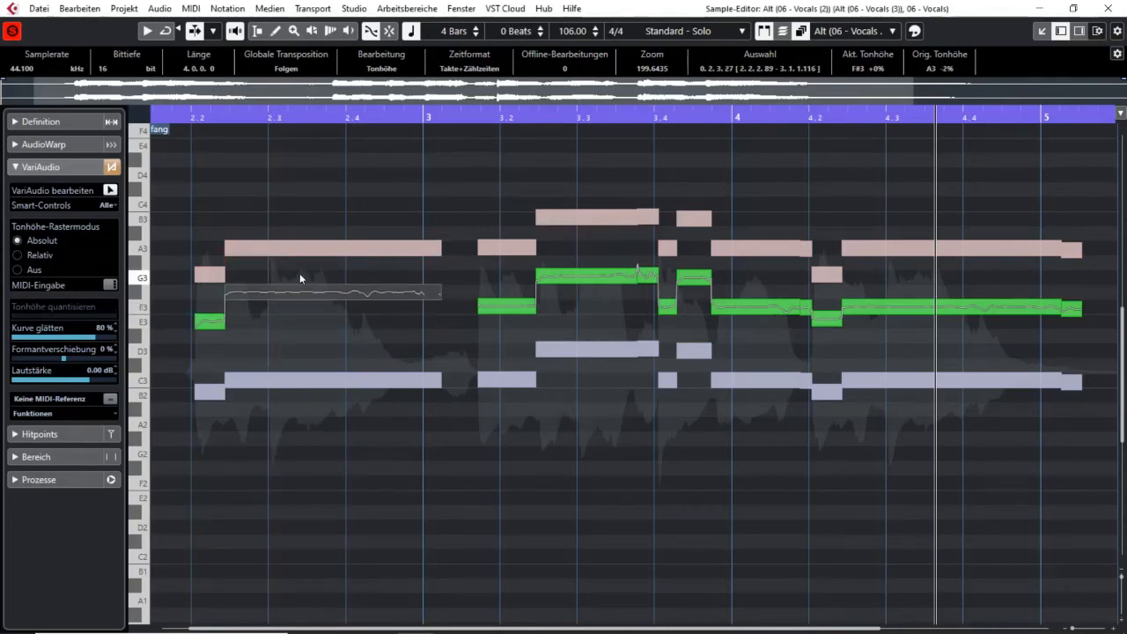
key(Down)
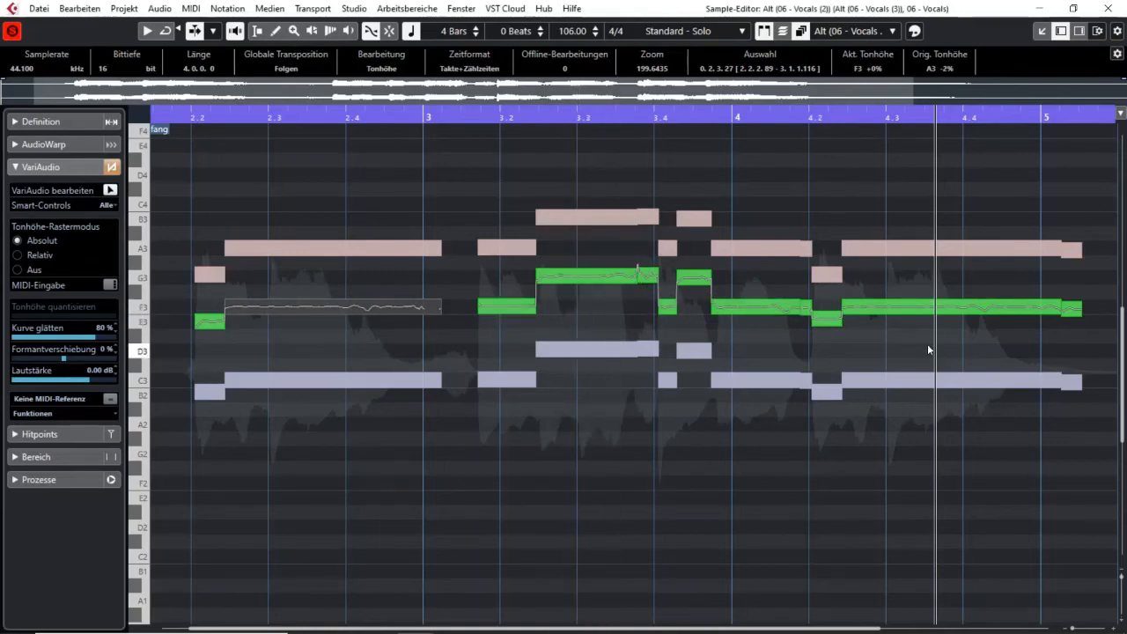
Step: Make Backings 2 the active event through its long C3 segment after beat 2.2, and close the Sample Editor
click(992, 307)
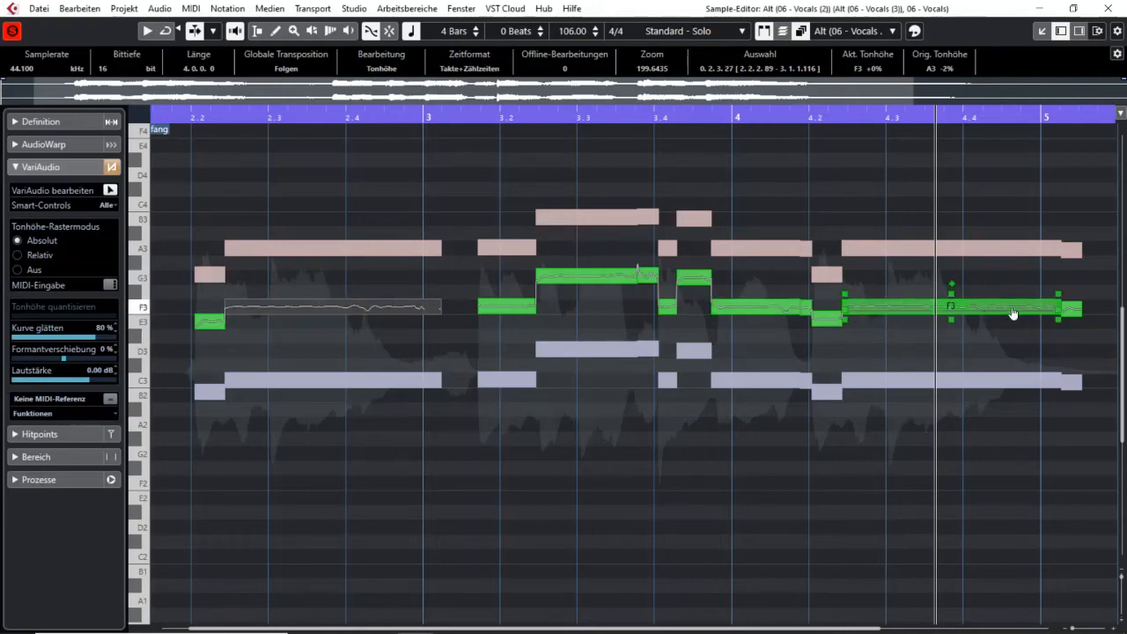
click(996, 247)
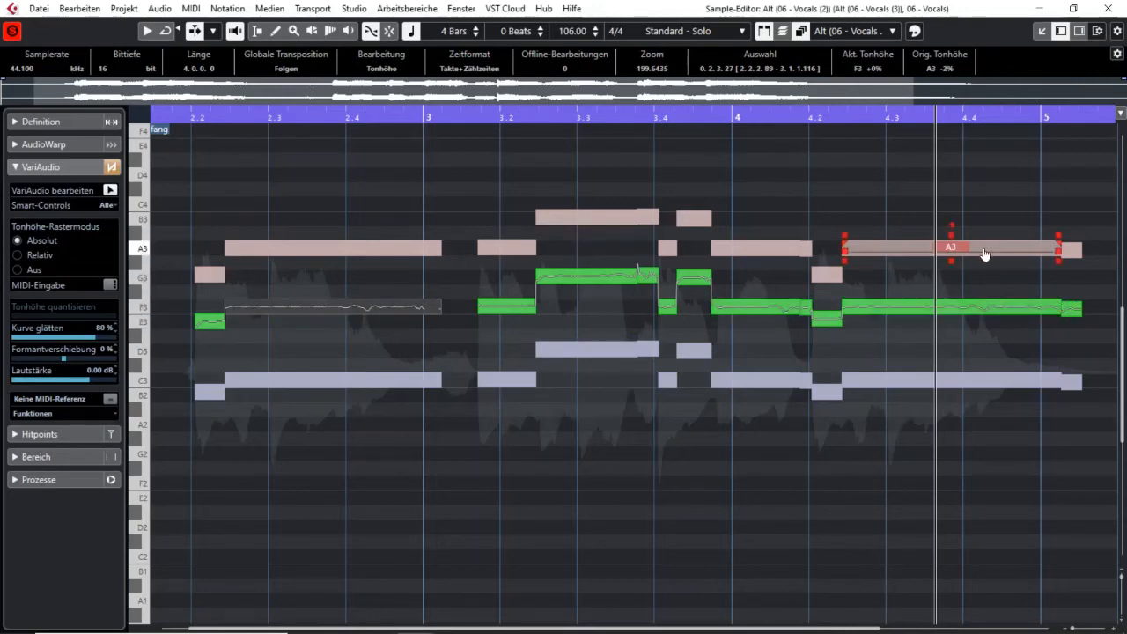
click(988, 308)
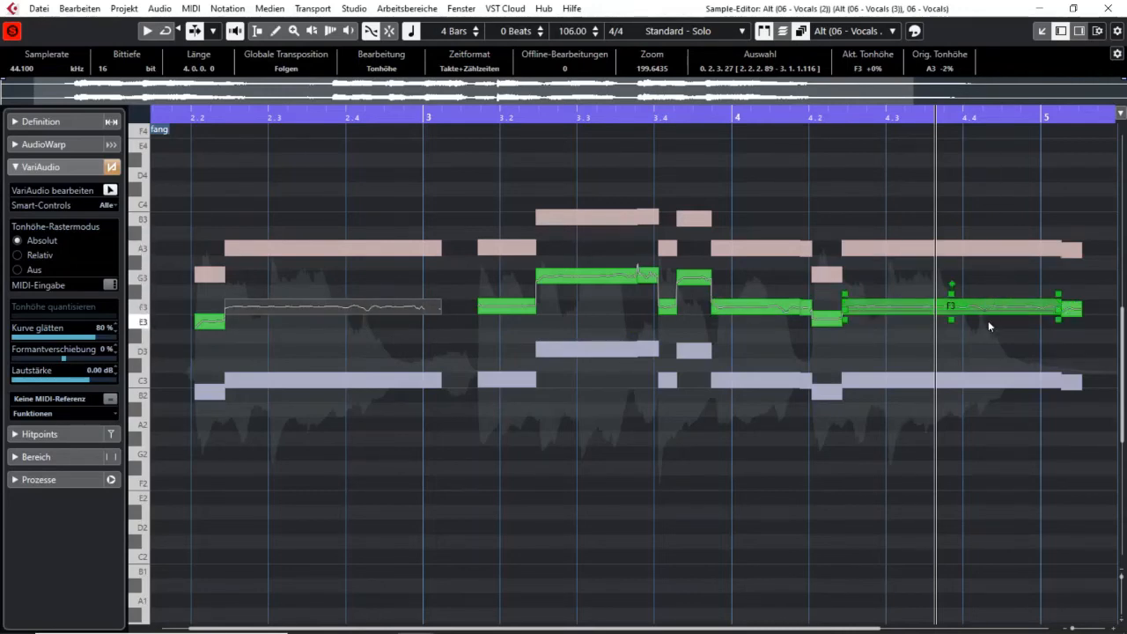
click(943, 381)
click(717, 383)
click(382, 379)
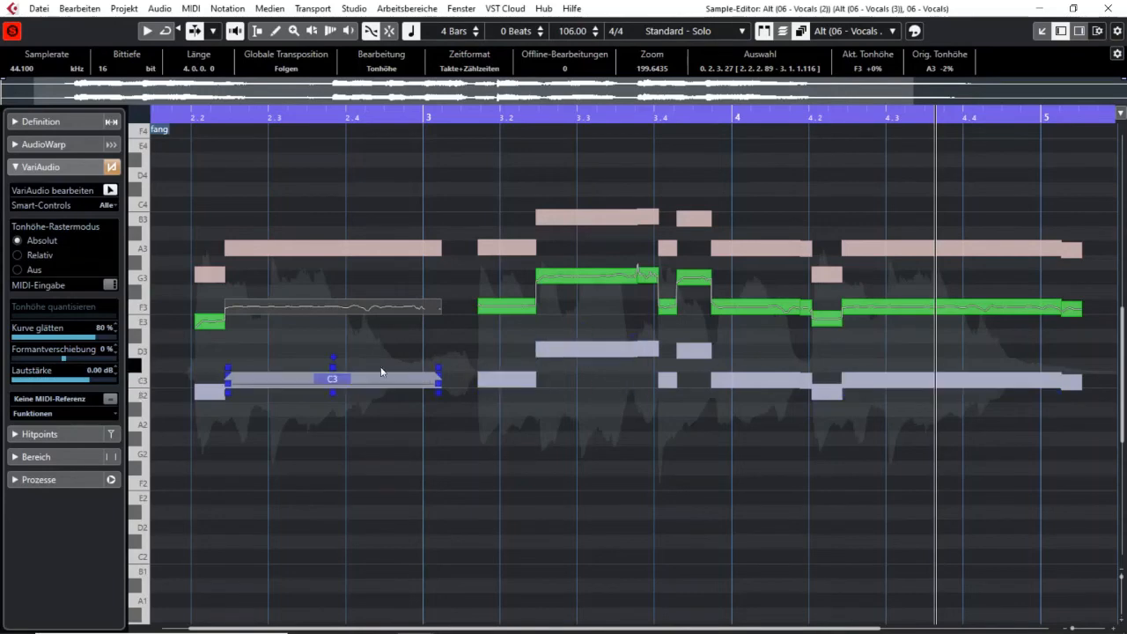
click(282, 382)
click(295, 441)
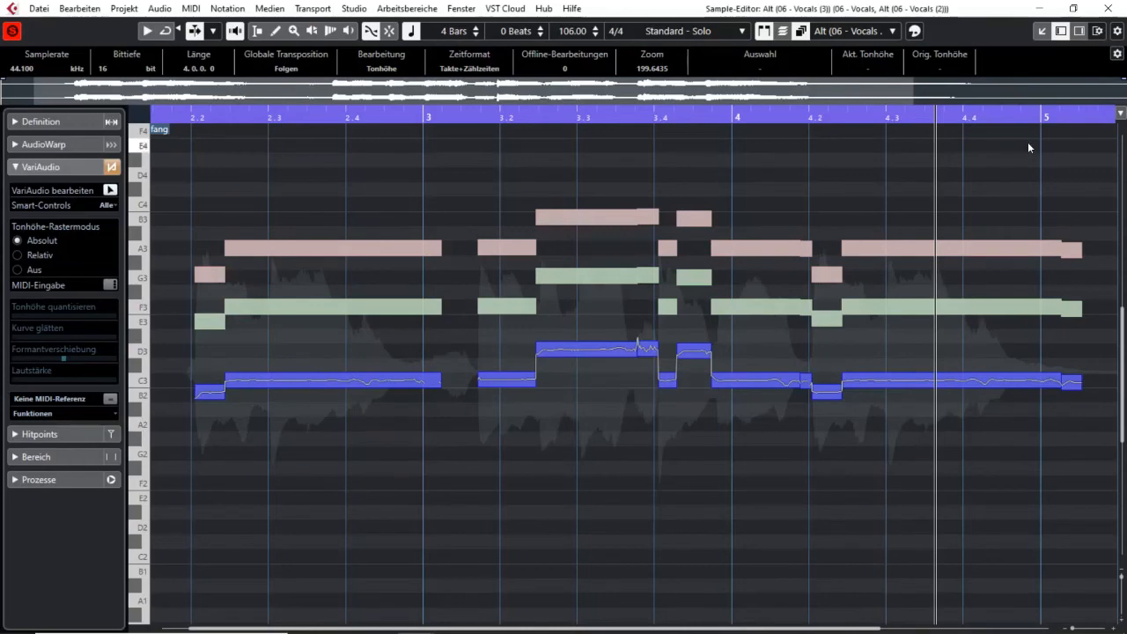
click(1107, 8)
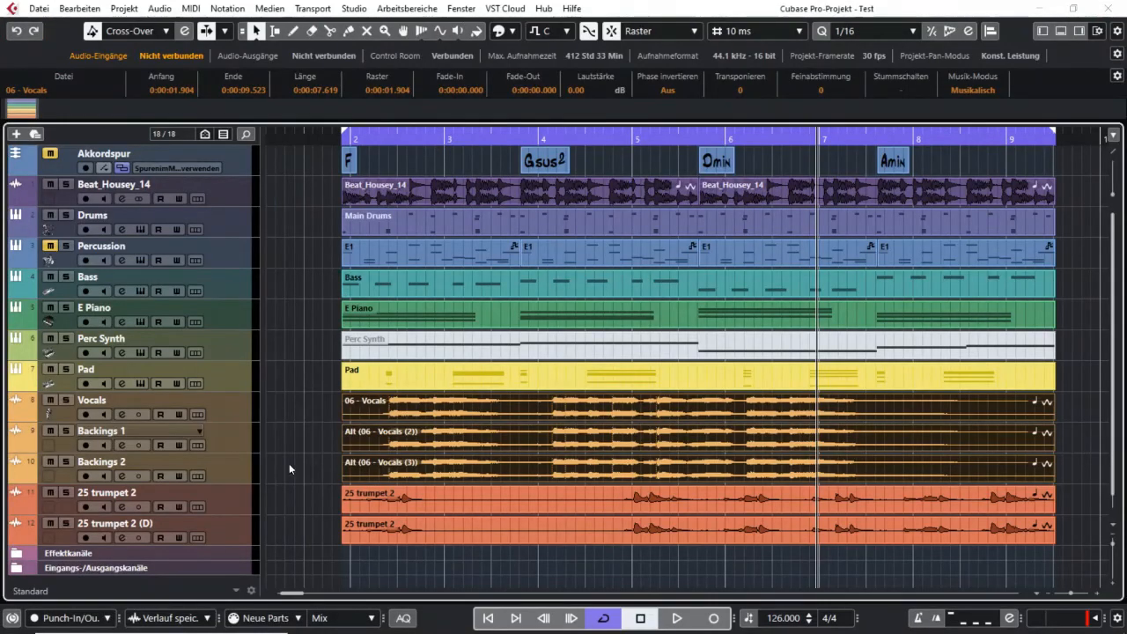
Step: Solo the Vocals track, play the lead vocal on its own and stop playback
click(66, 400)
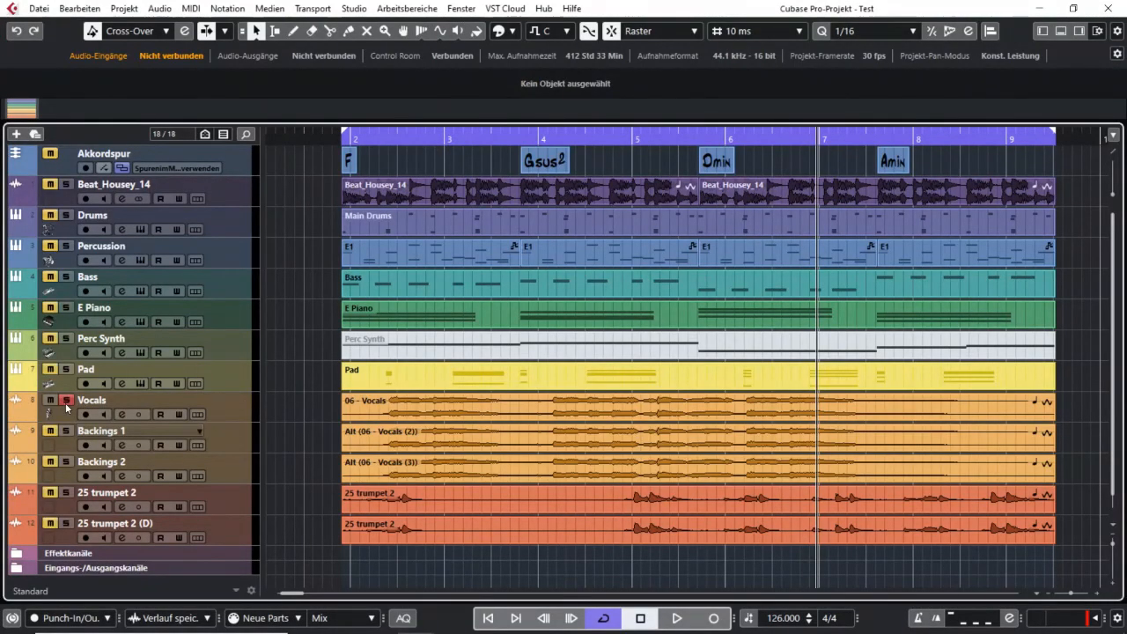
click(422, 407)
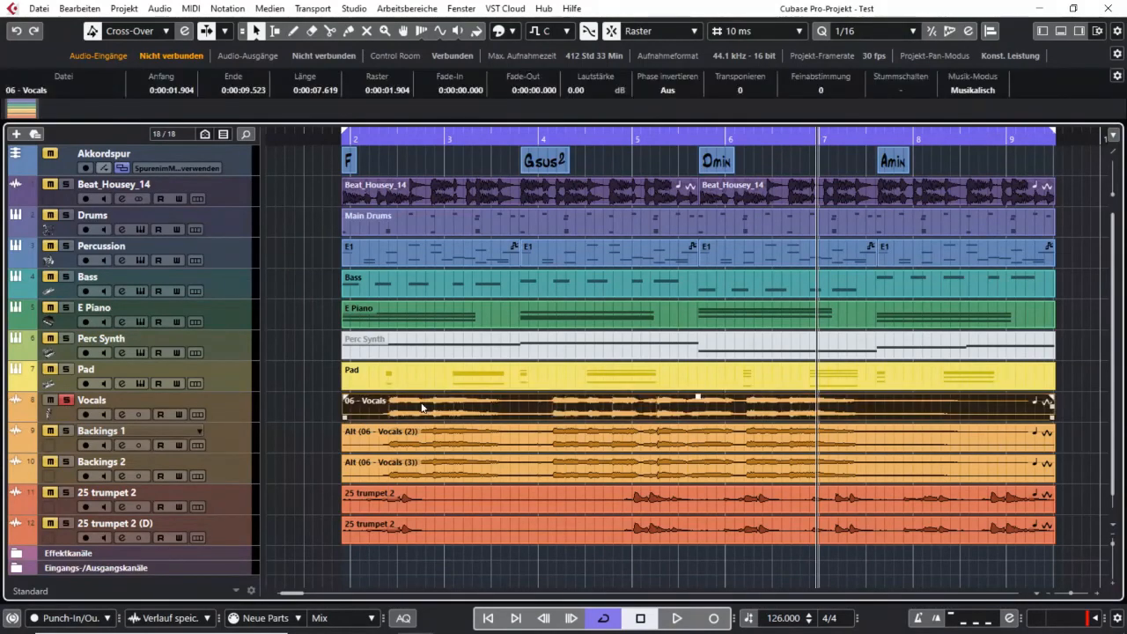
key(space)
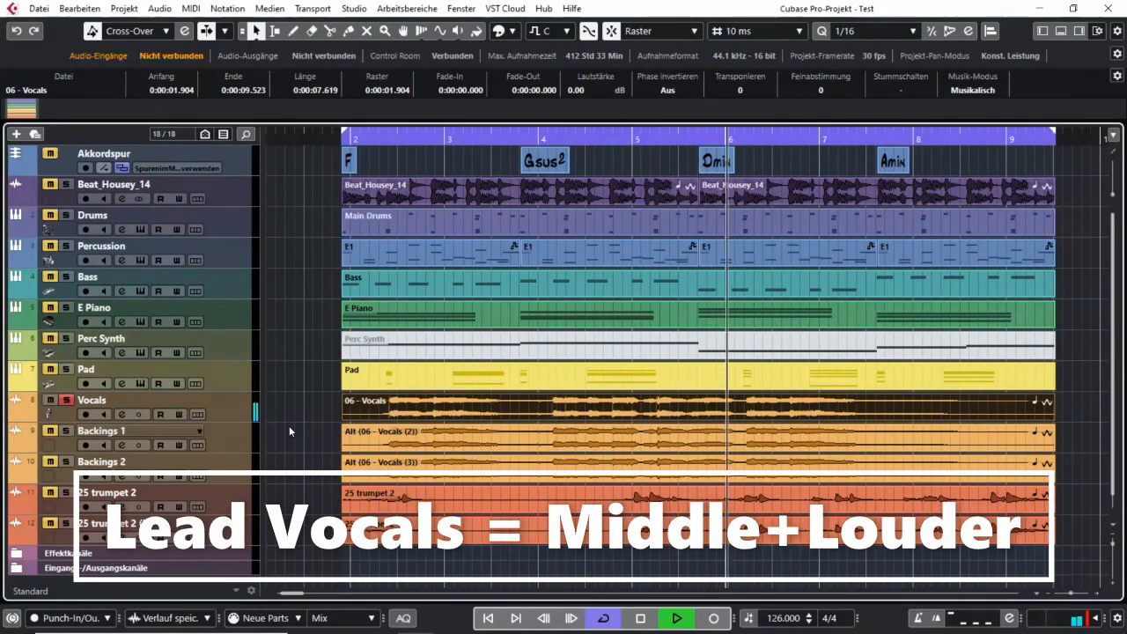
key(space)
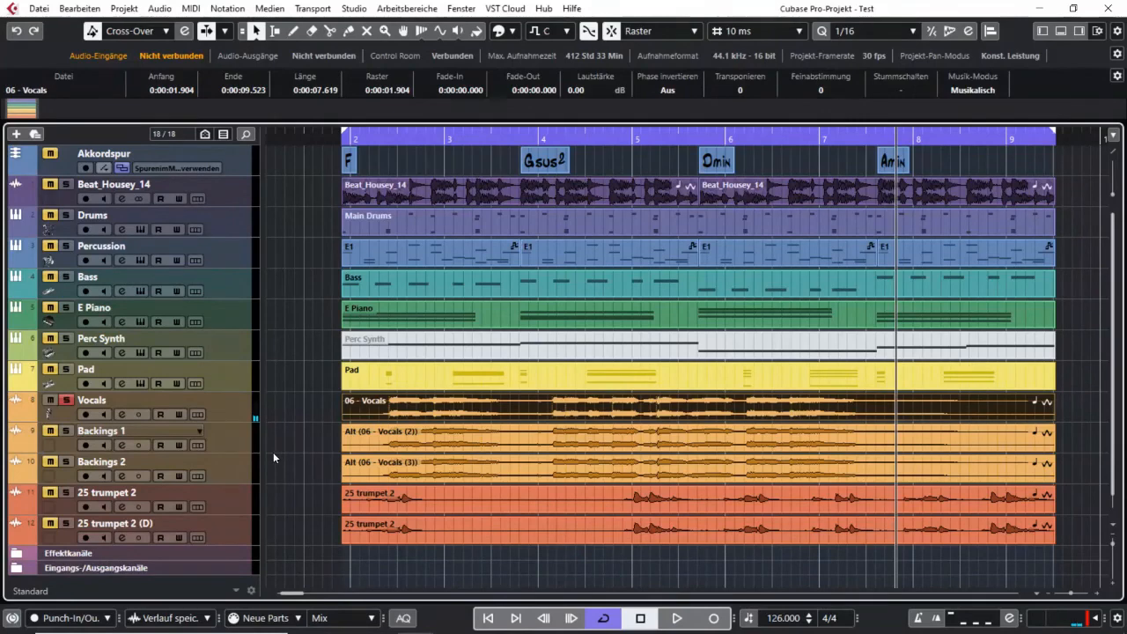
Step: Solo the Backings 1 track, play it on its own from the loop start and stop playback
click(232, 447)
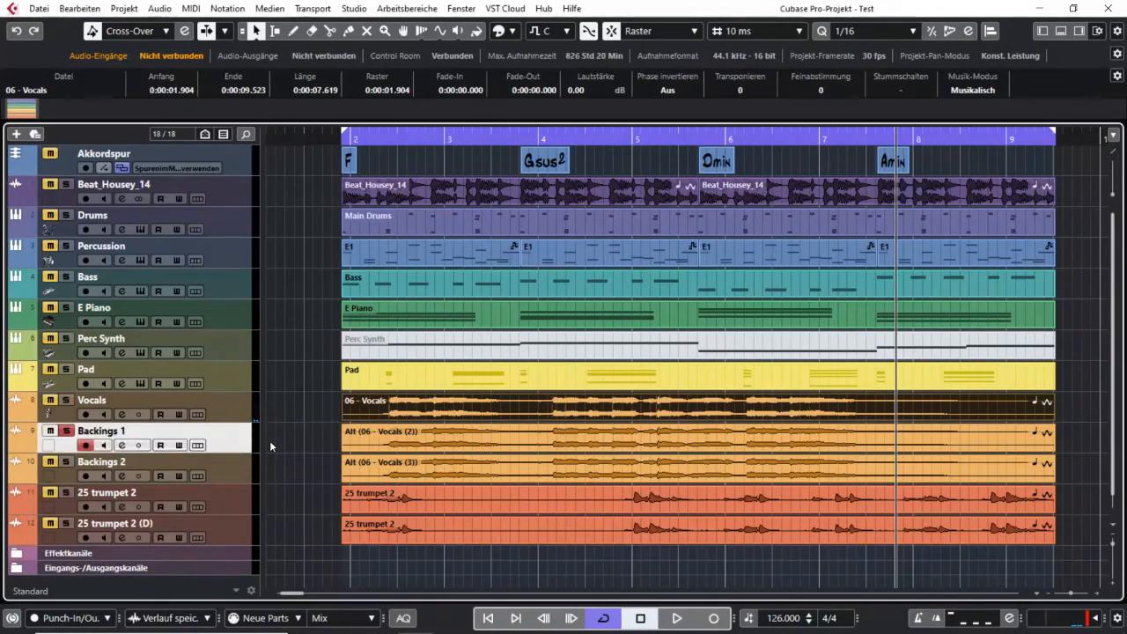
key(KP_1)
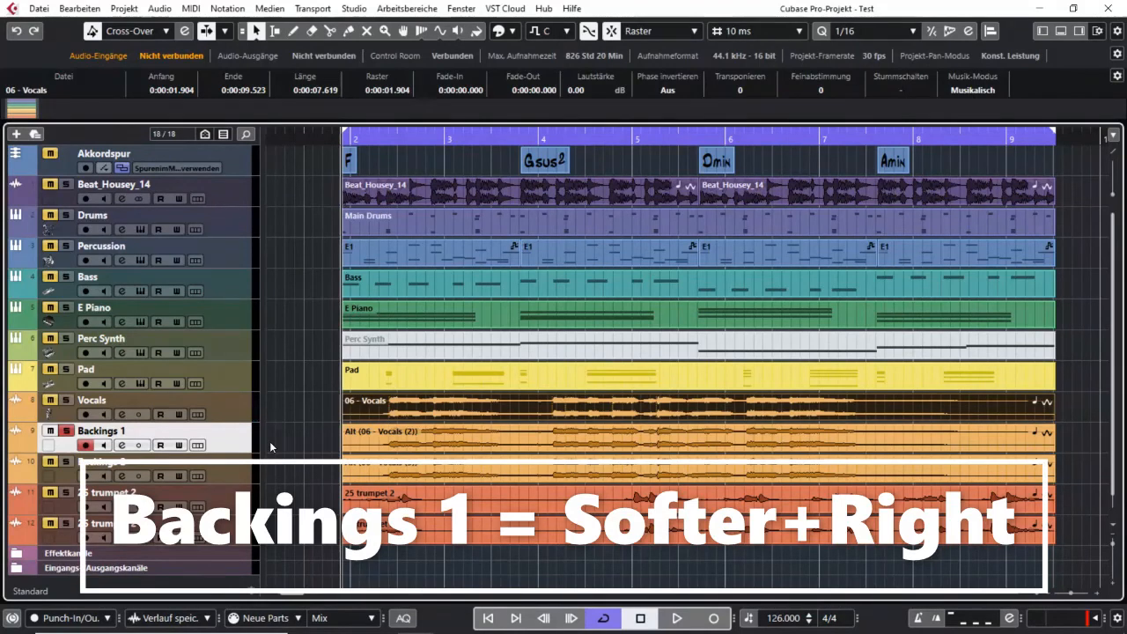
key(space)
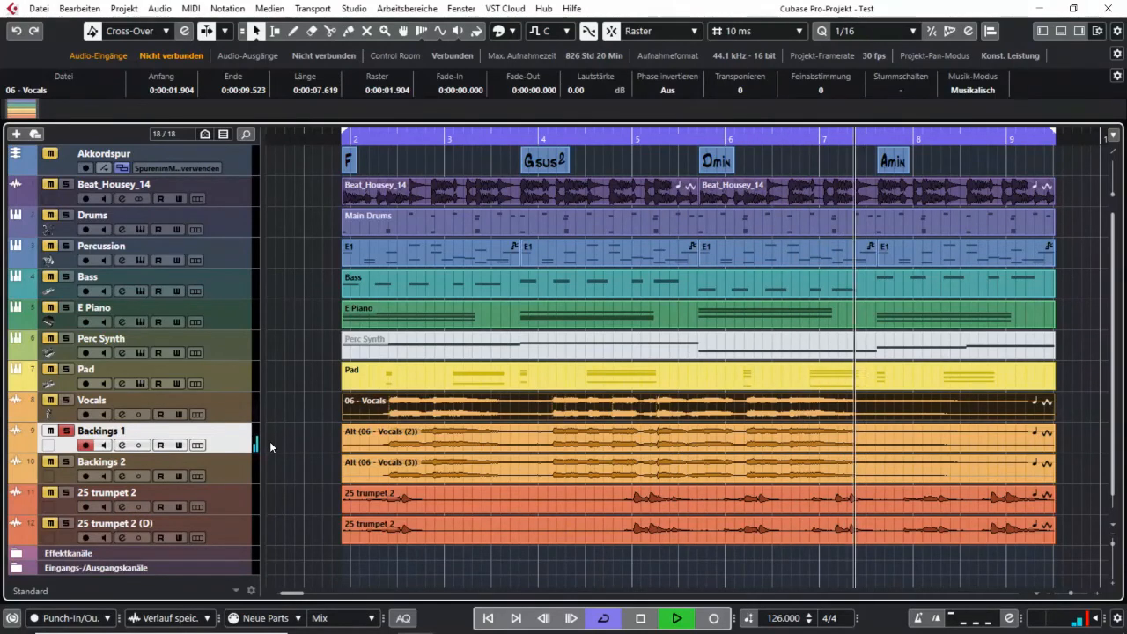
key(space)
Step: Solo the Backings 2 track, play it on its own from the loop start and stop playback
click(239, 467)
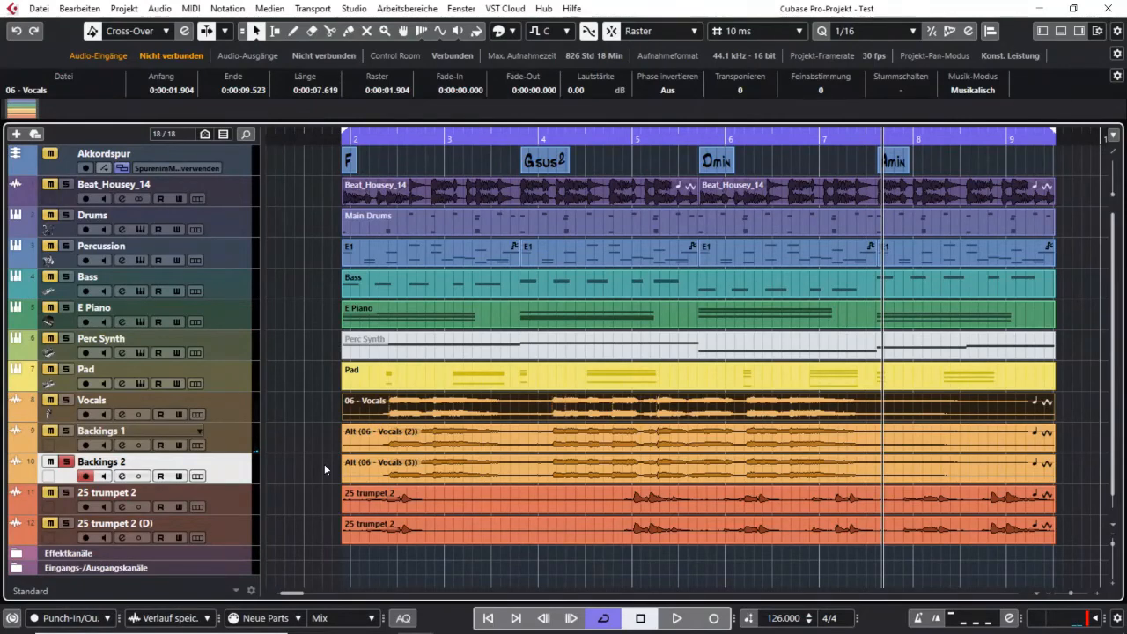
key(KP_1)
key(space)
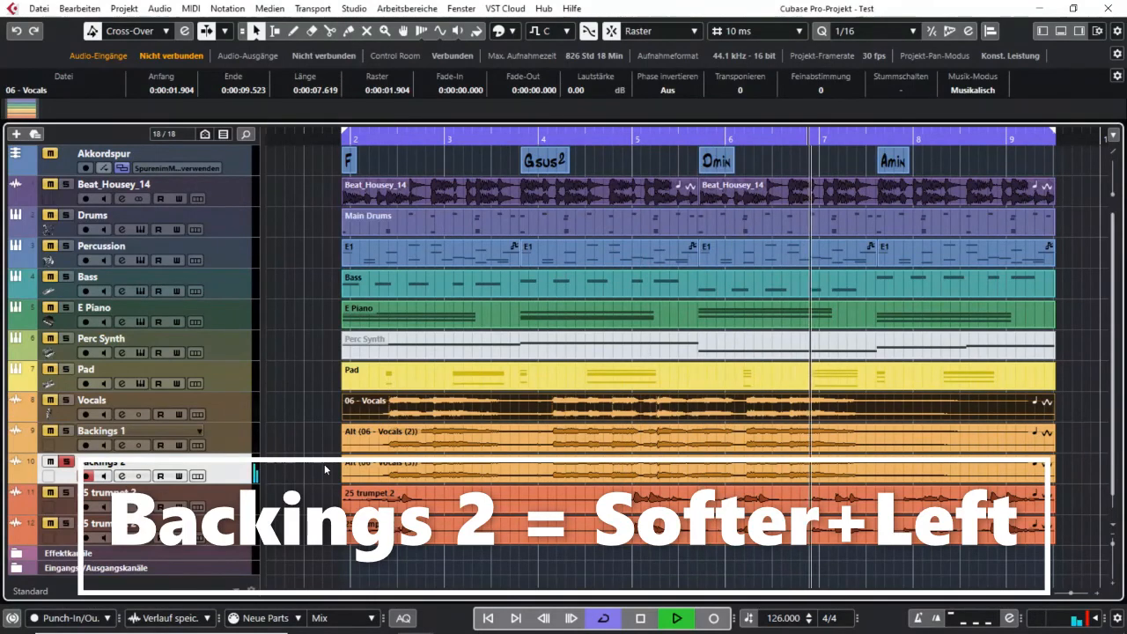
key(space)
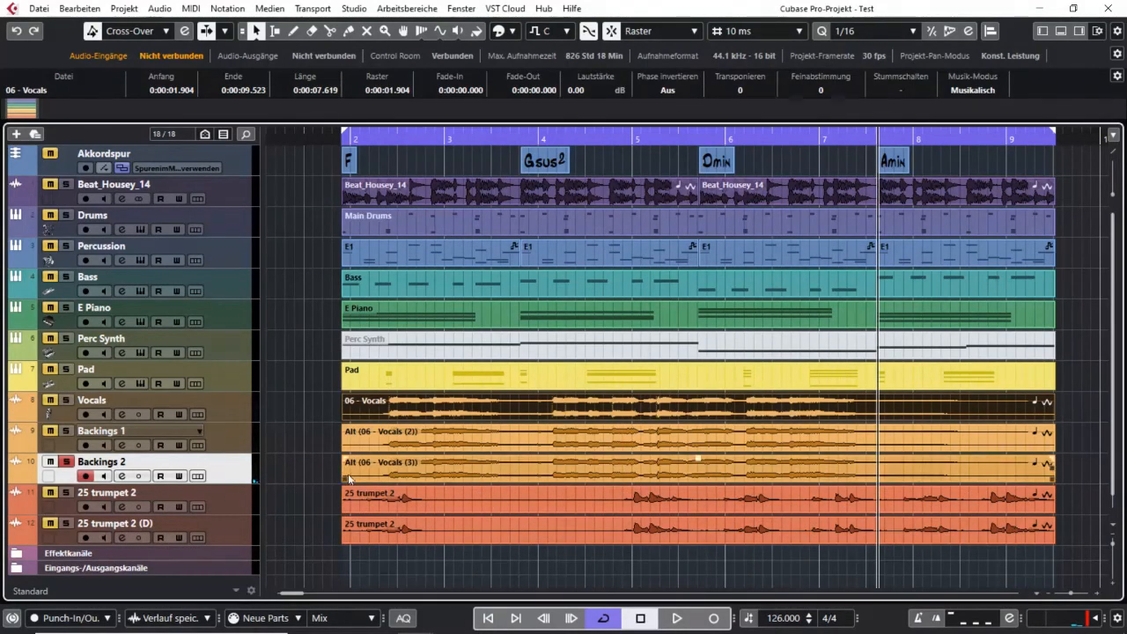
click(491, 452)
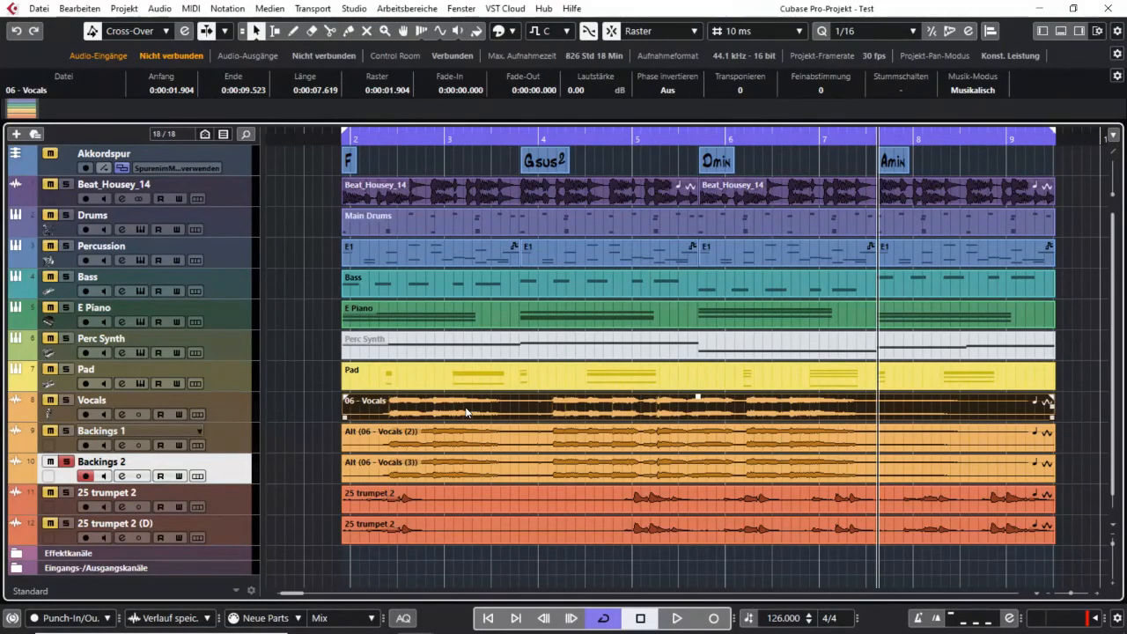
click(443, 437)
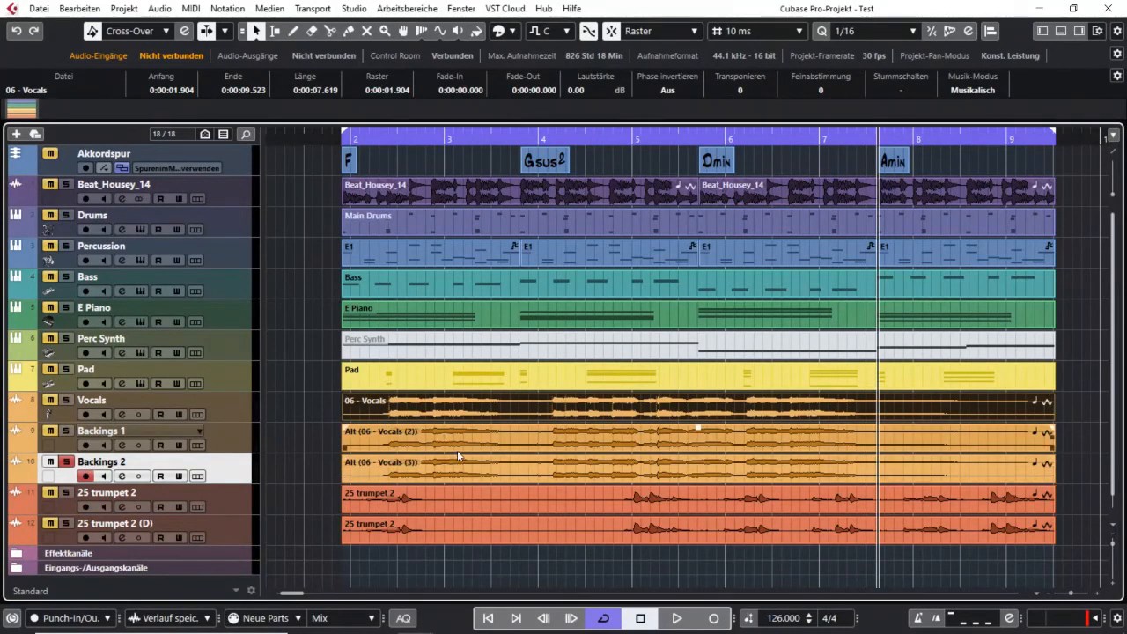
click(433, 405)
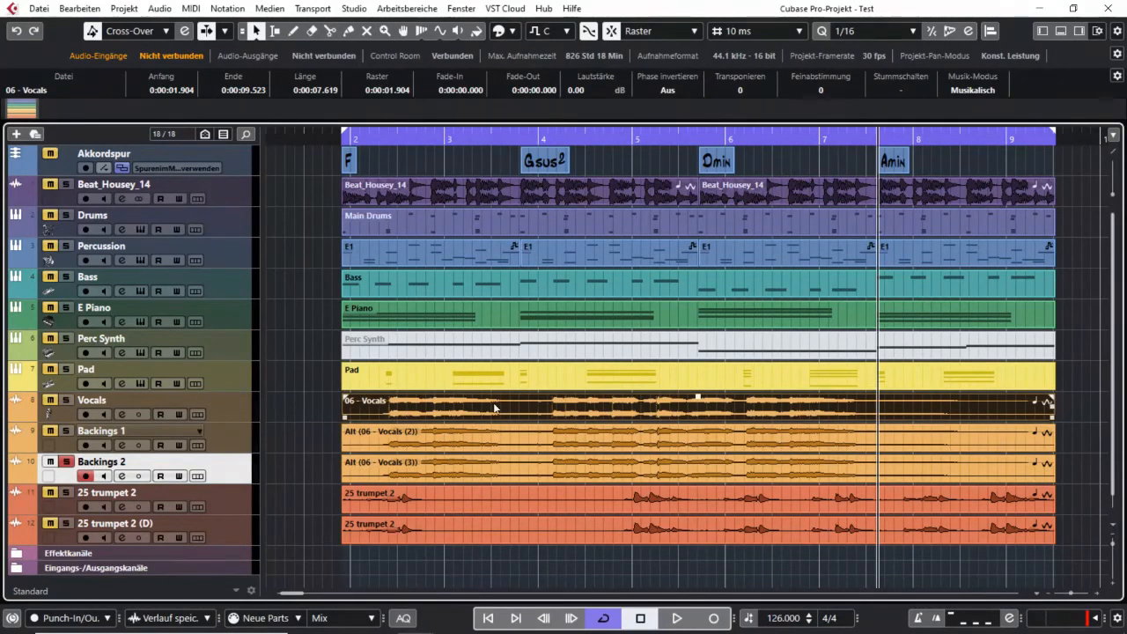
Step: Solo Vocals, Backings 1 and Backings 2 together, play them from the loop start and stop playback
click(483, 440)
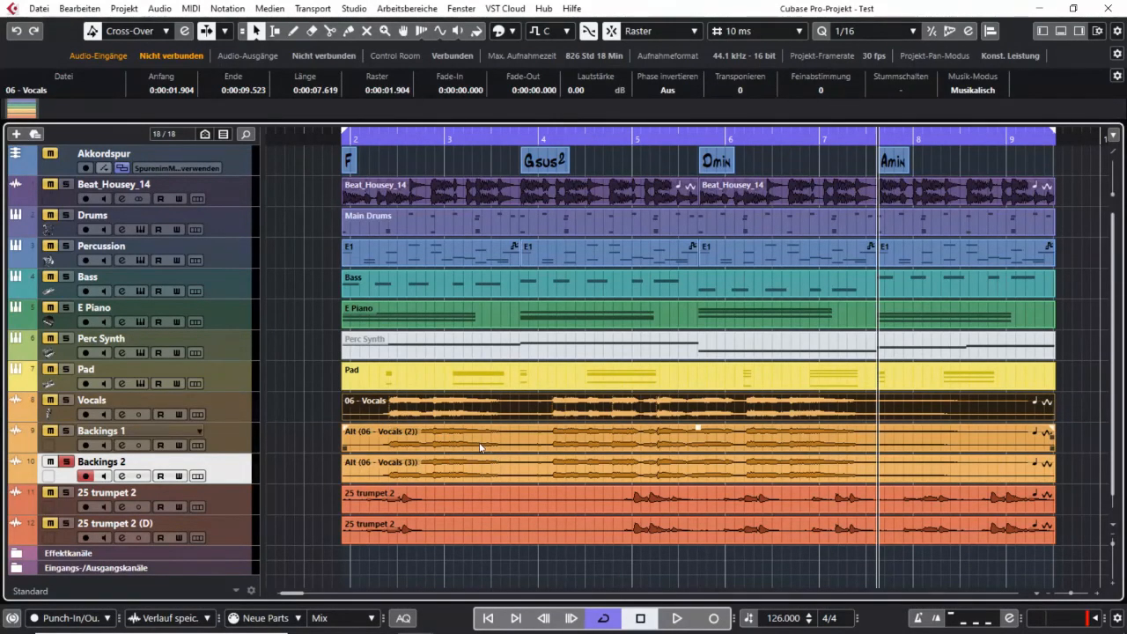
click(619, 474)
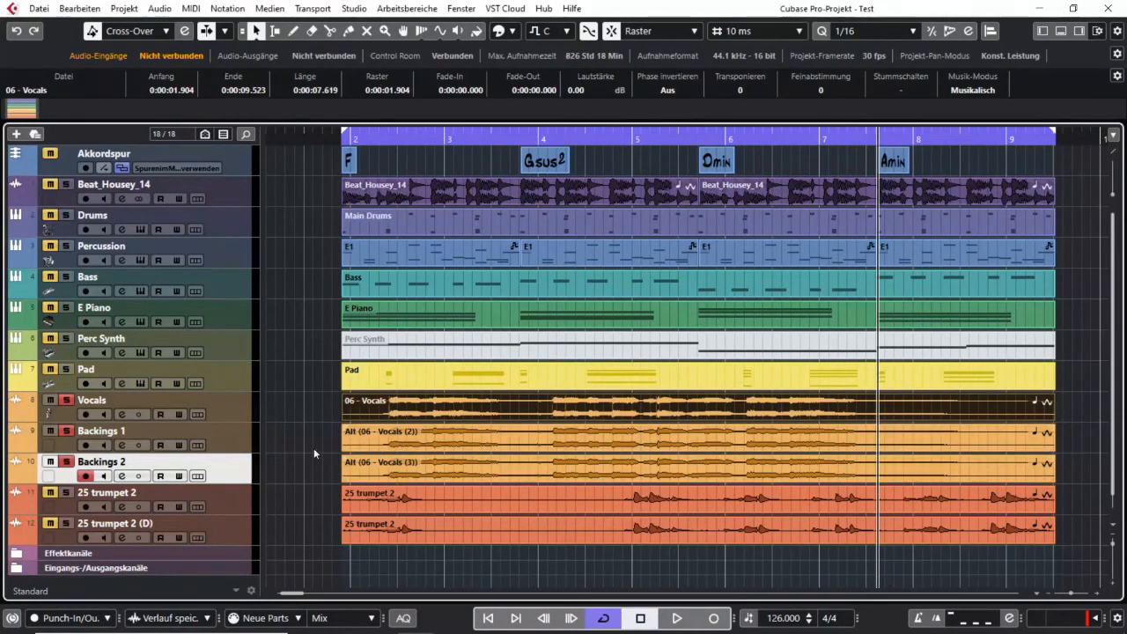
click(437, 459)
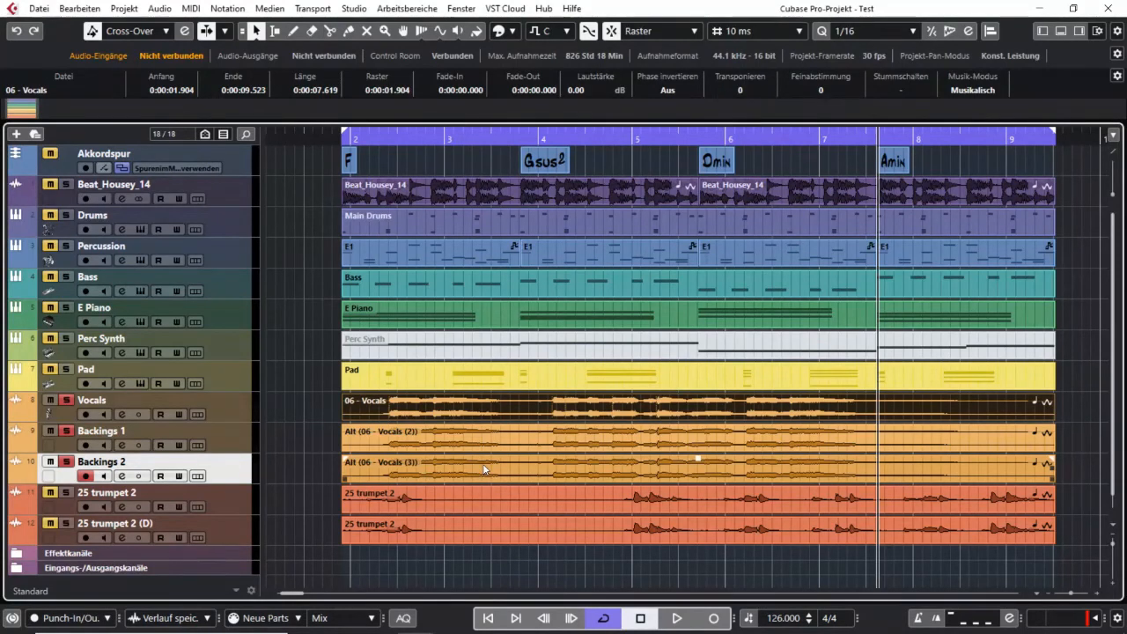
click(303, 434)
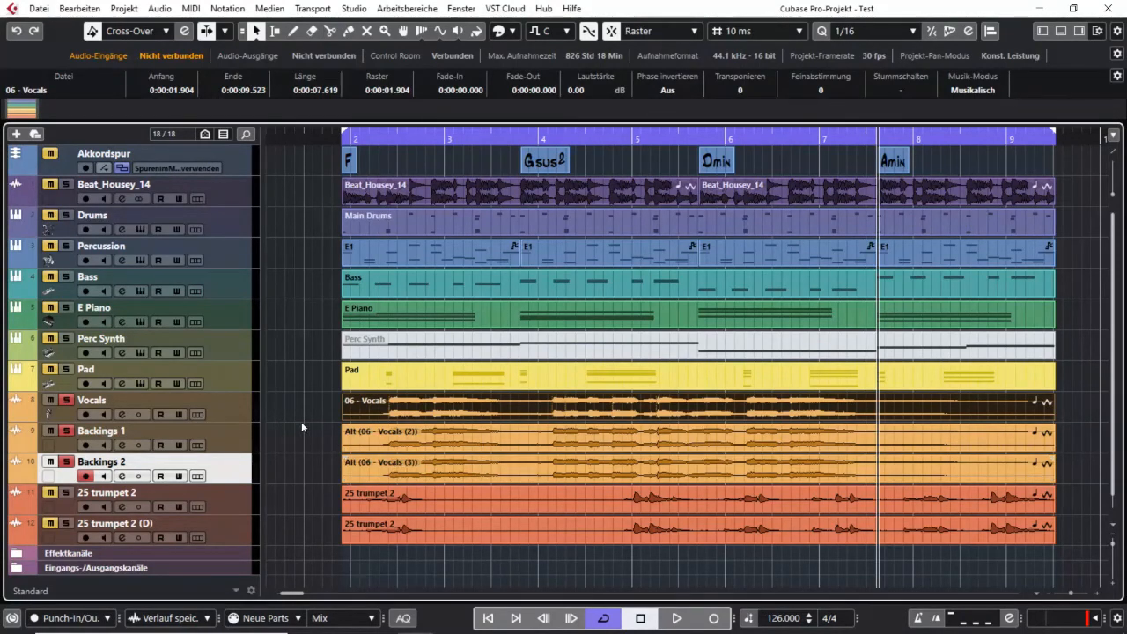
click(348, 290)
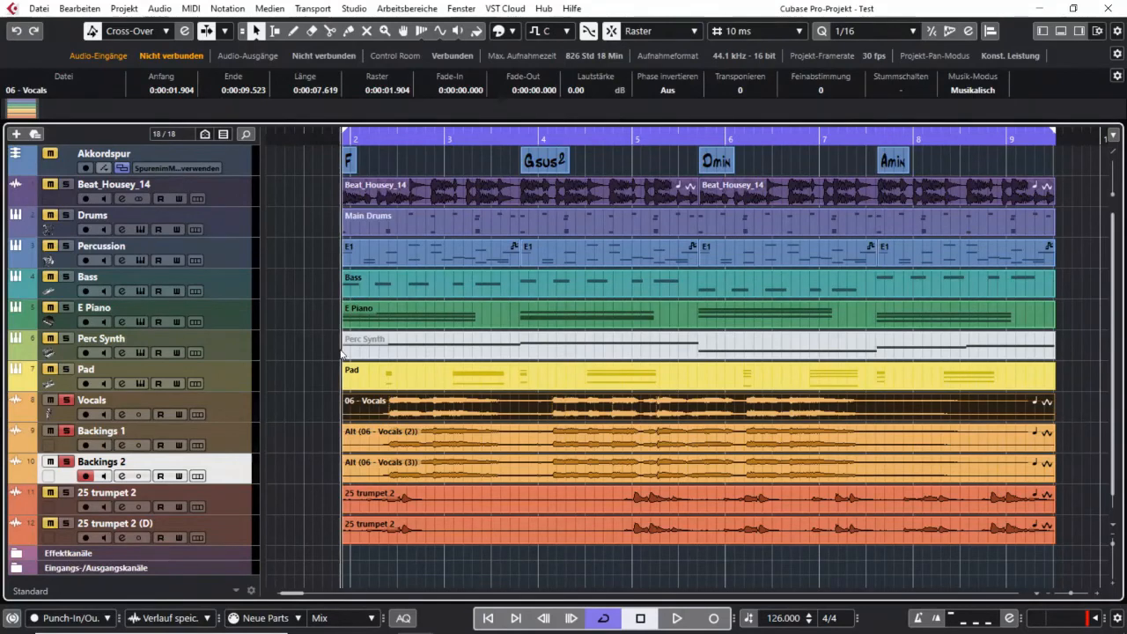
key(space)
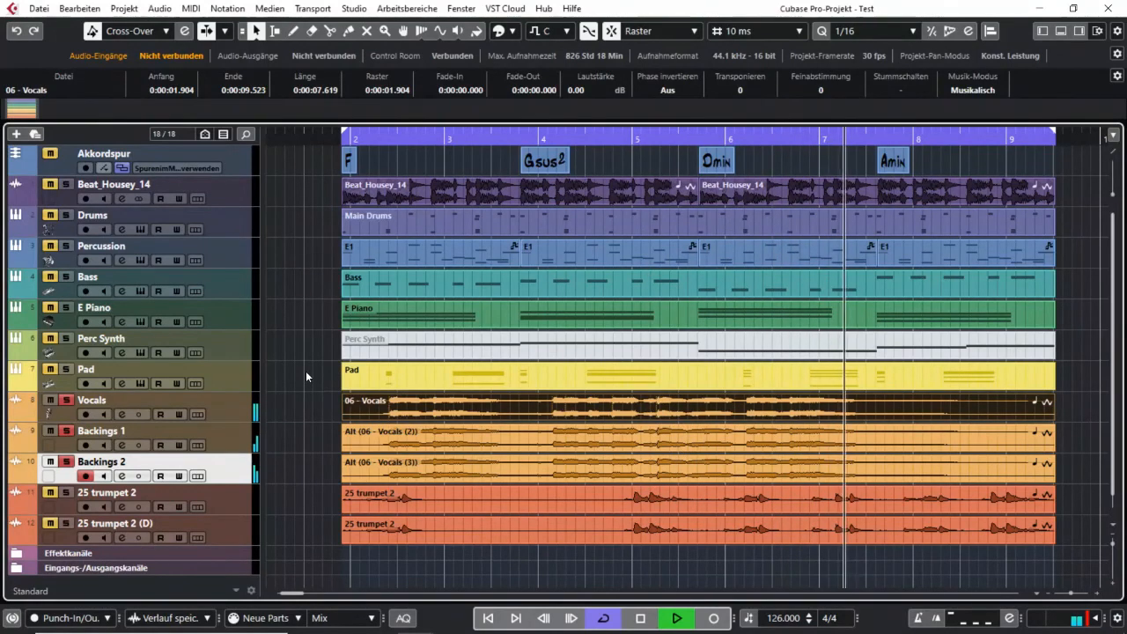
key(space)
click(445, 442)
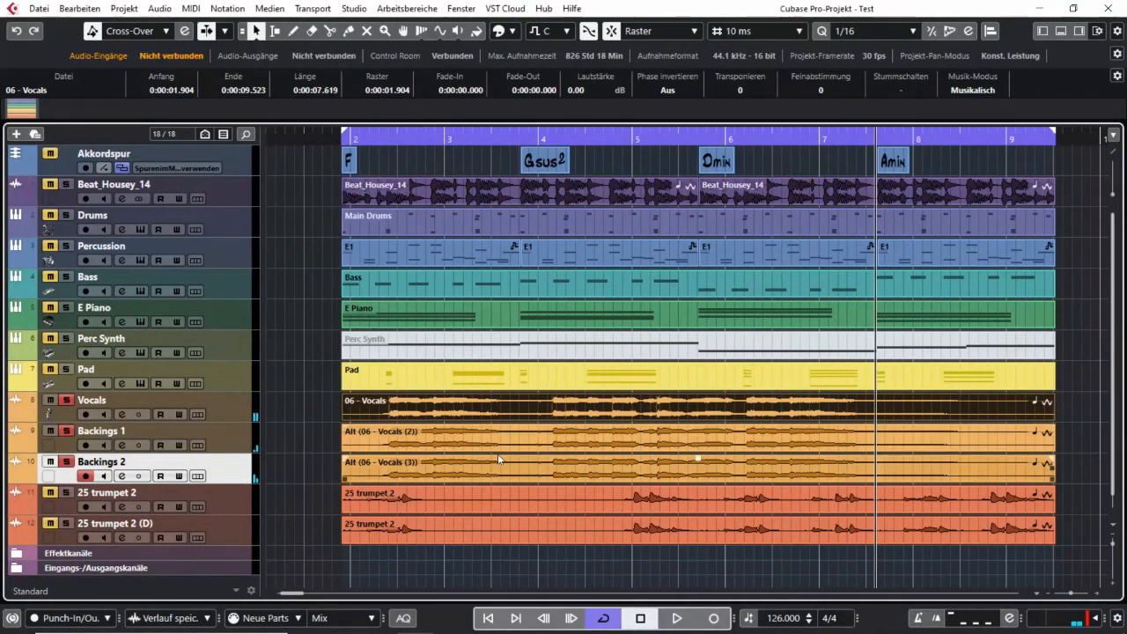
Step: Turn off solo on the Backings 2, Backings 1 and Vocals tracks
click(65, 462)
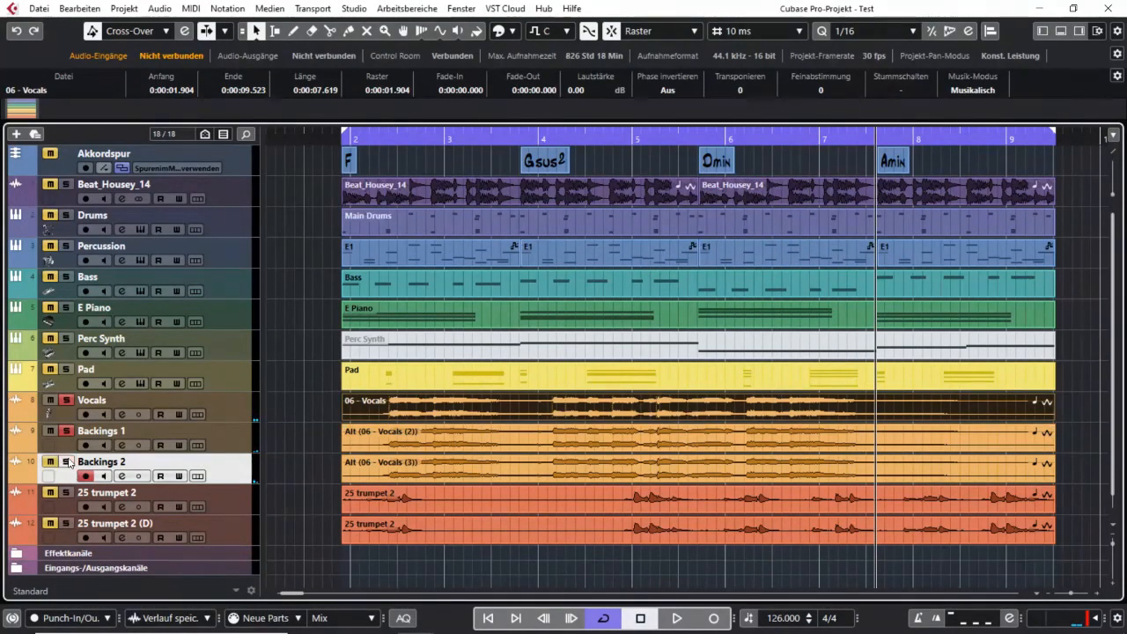
click(65, 430)
click(65, 401)
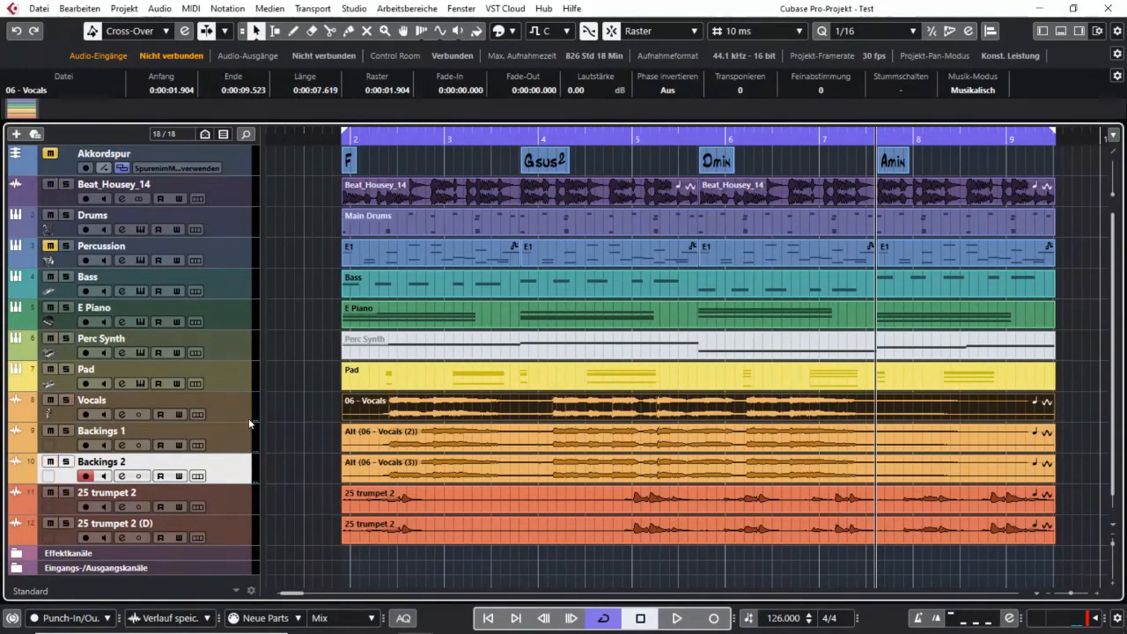
Step: Disarm recording on the Backings 2 track, play the full arrangement from the loop start and stop playback
key(space)
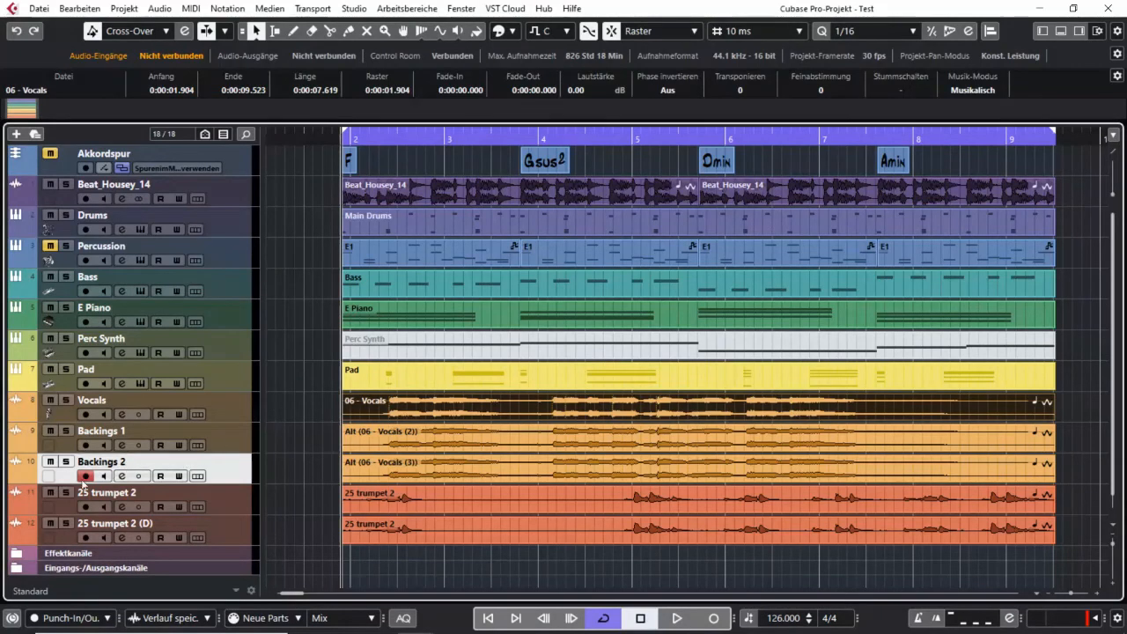
click(85, 476)
key(space)
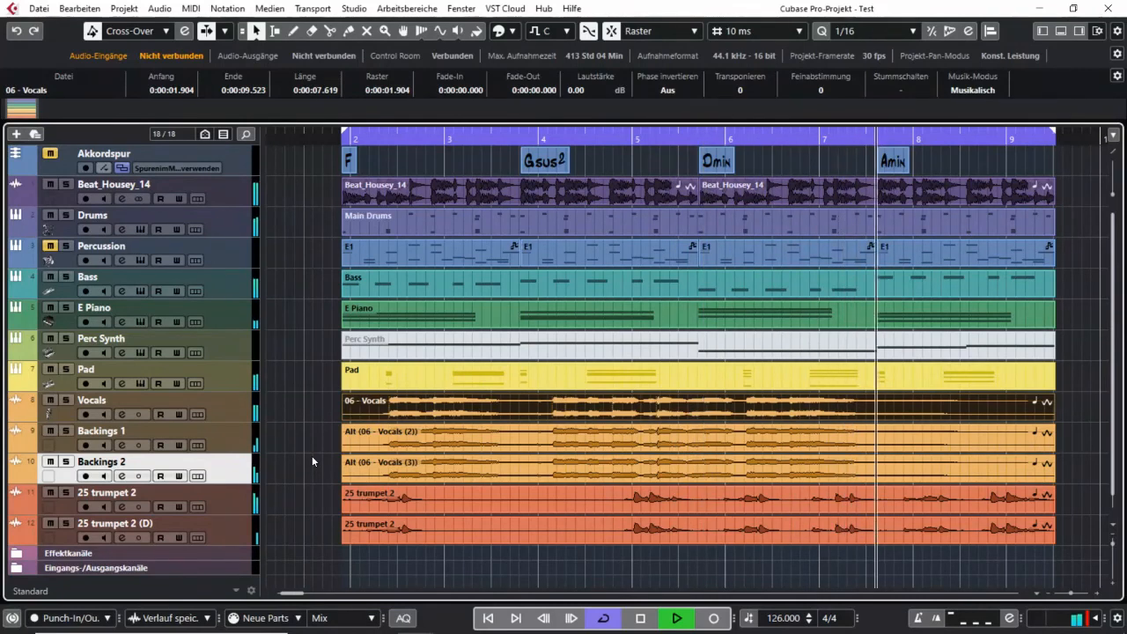
key(space)
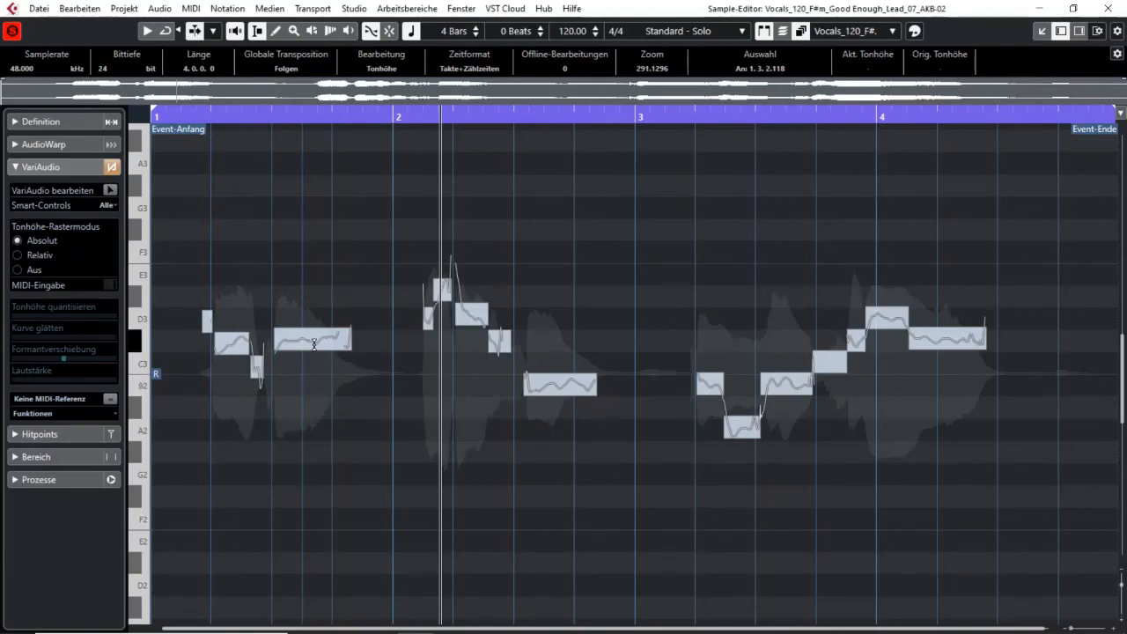
Step: Turn on VariAudio segment editing, raise the long C#3 segment in bar 1 to D3 and lower it back to C#3
key(ctrl+a)
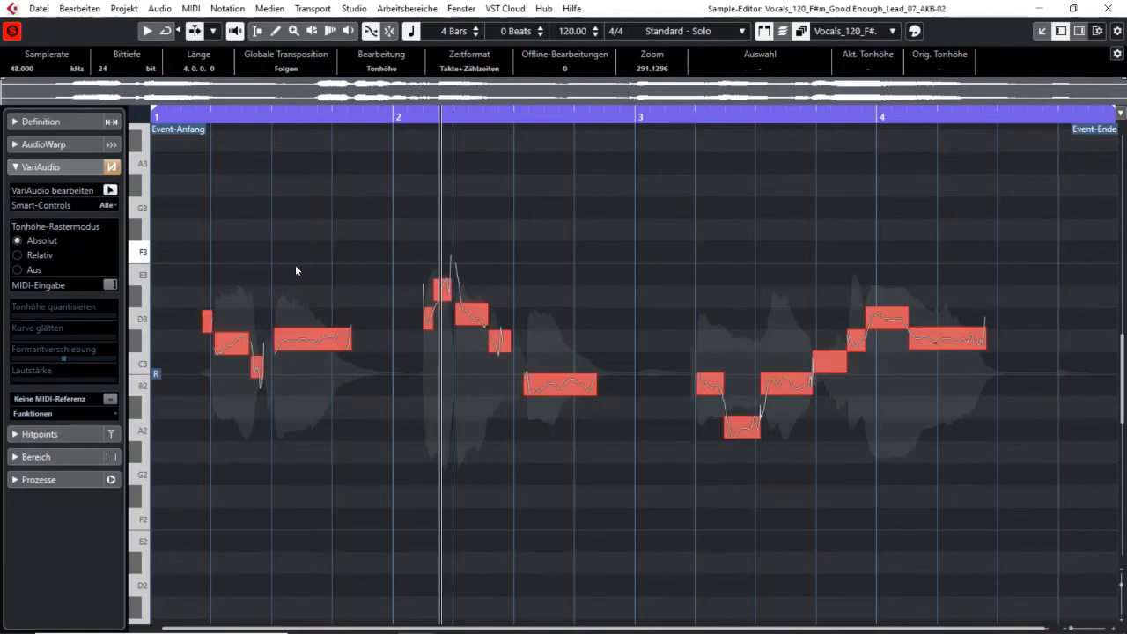
click(301, 339)
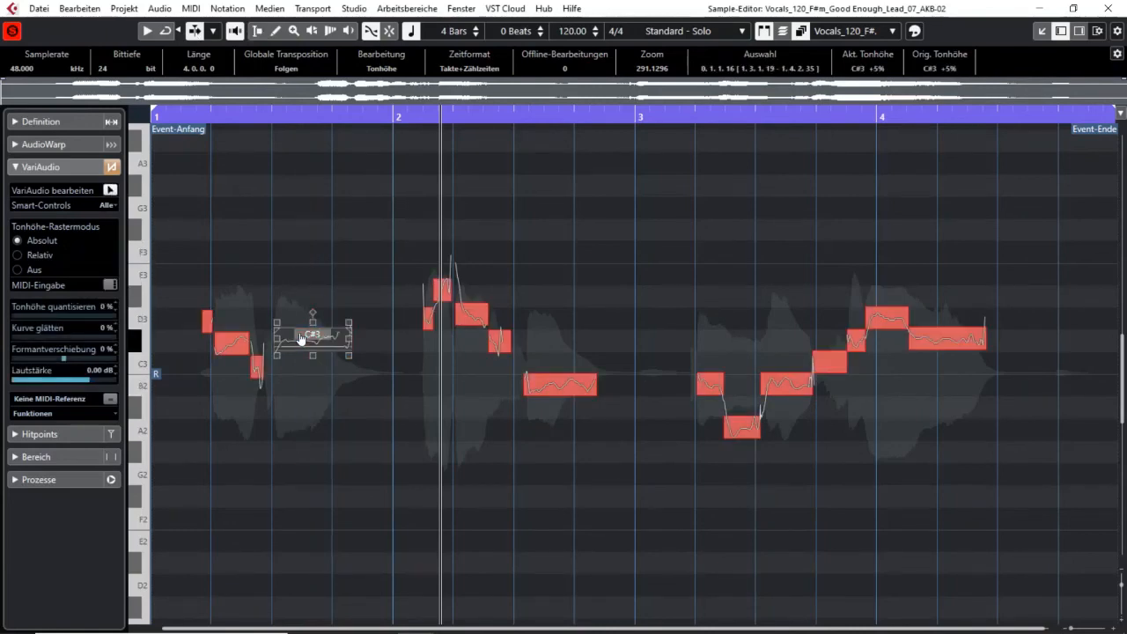
key(Up)
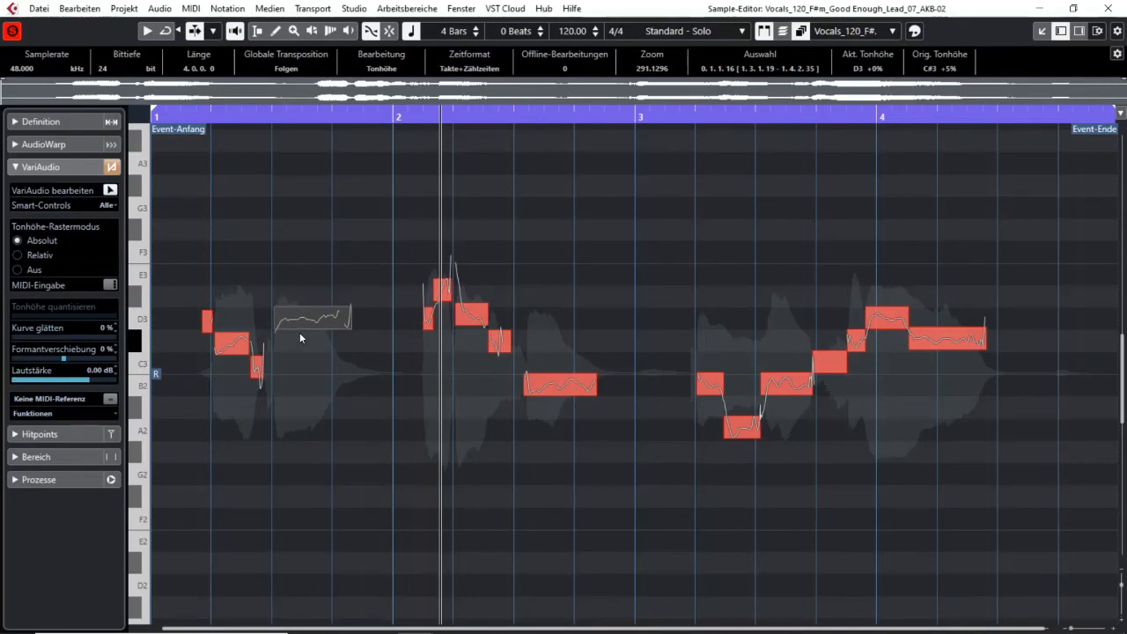
key(Down)
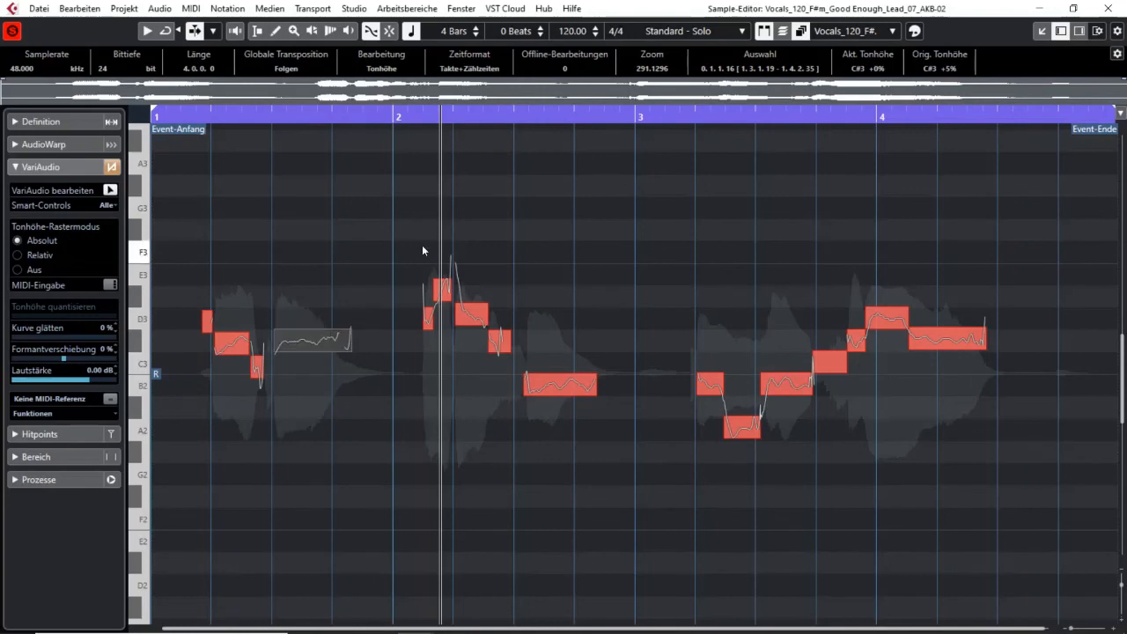
Step: Shift the long bar 1 segment up two semitones, down three, and back up to C#3
key(Up)
key(Up)
key(Down)
key(Down)
key(Down)
key(Up)
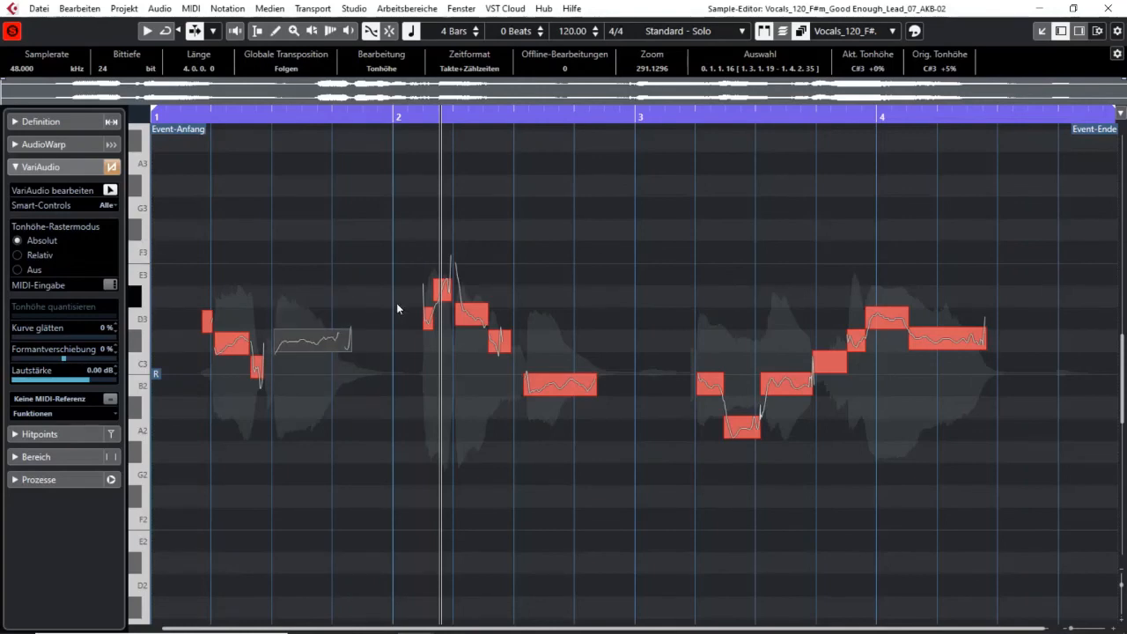
Step: Raise the long bar 1 segment two semitones, lower it back to C#3 and deselect it
click(235, 37)
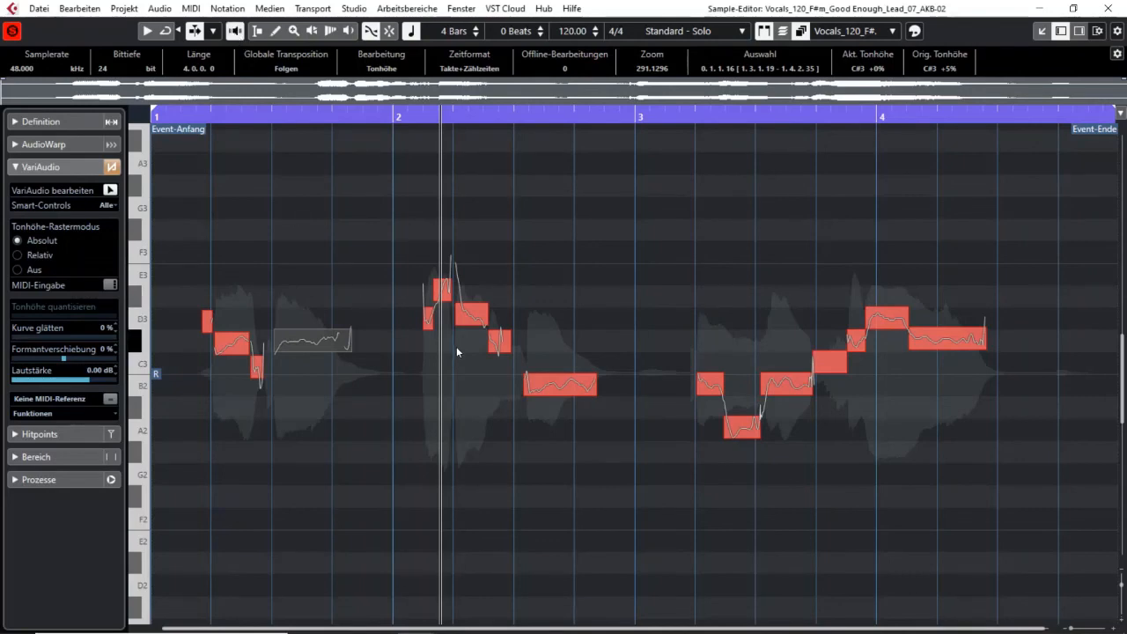
key(Up)
key(Up)
key(Down)
key(Down)
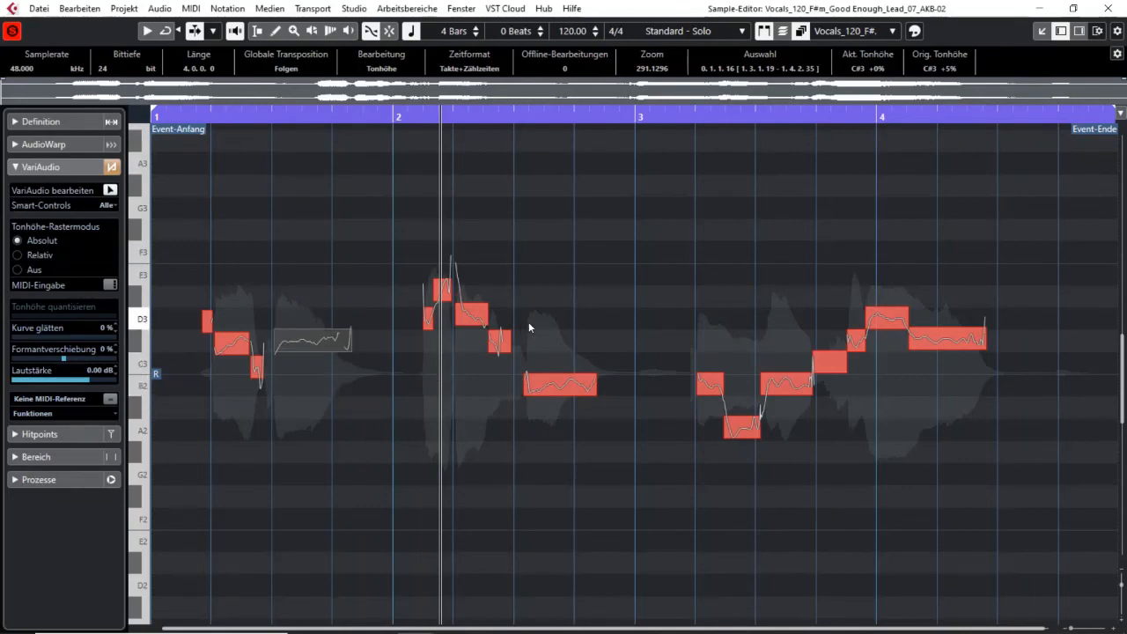
click(366, 356)
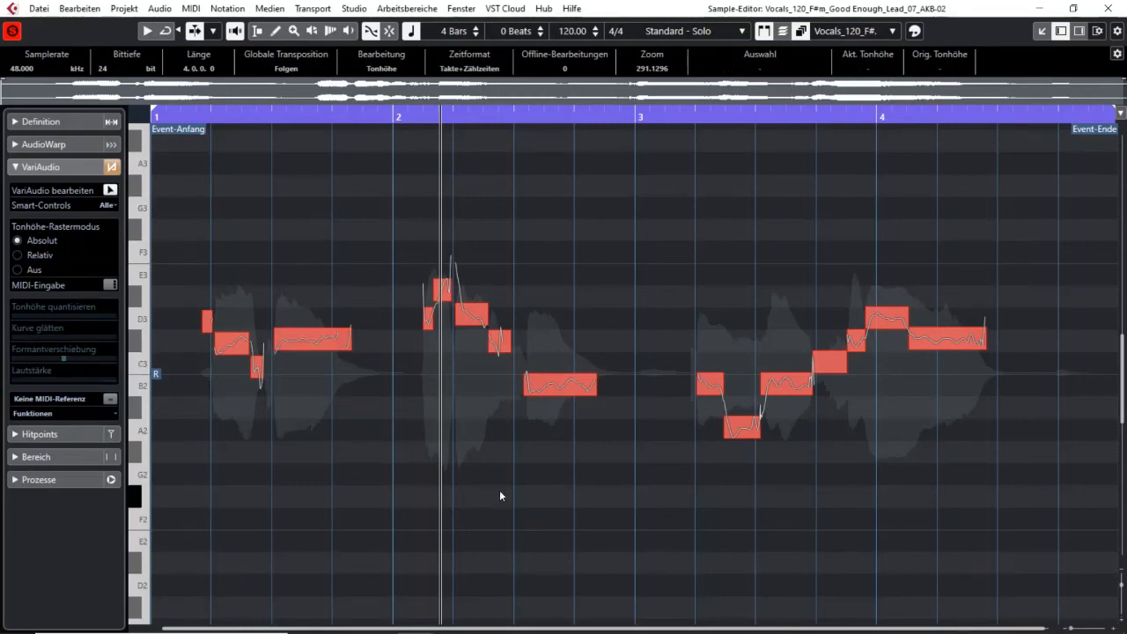
Step: Select the five vocal segments in bar 2 and set their pitch quantize to 76% and curve straightening to 92%
mouse_move(569, 390)
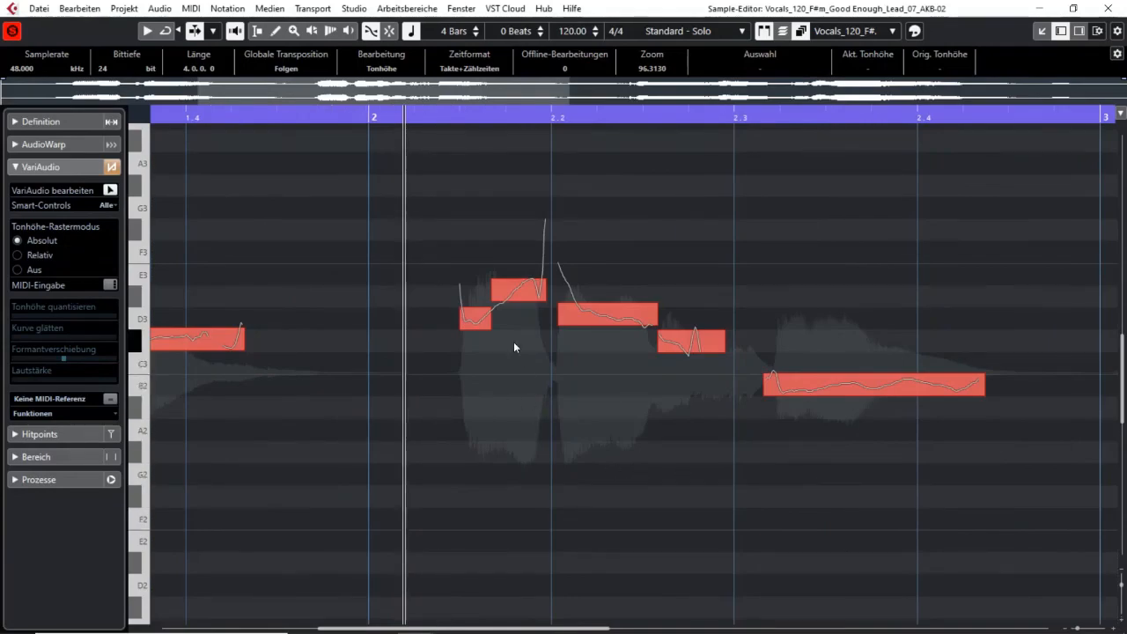
click(522, 292)
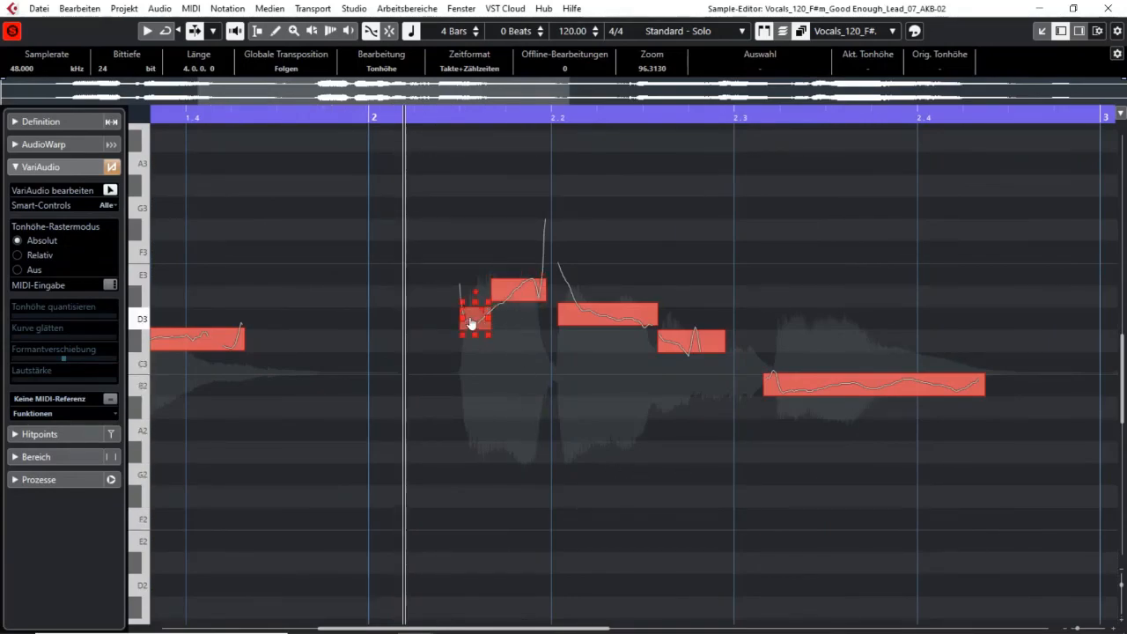
click(501, 281)
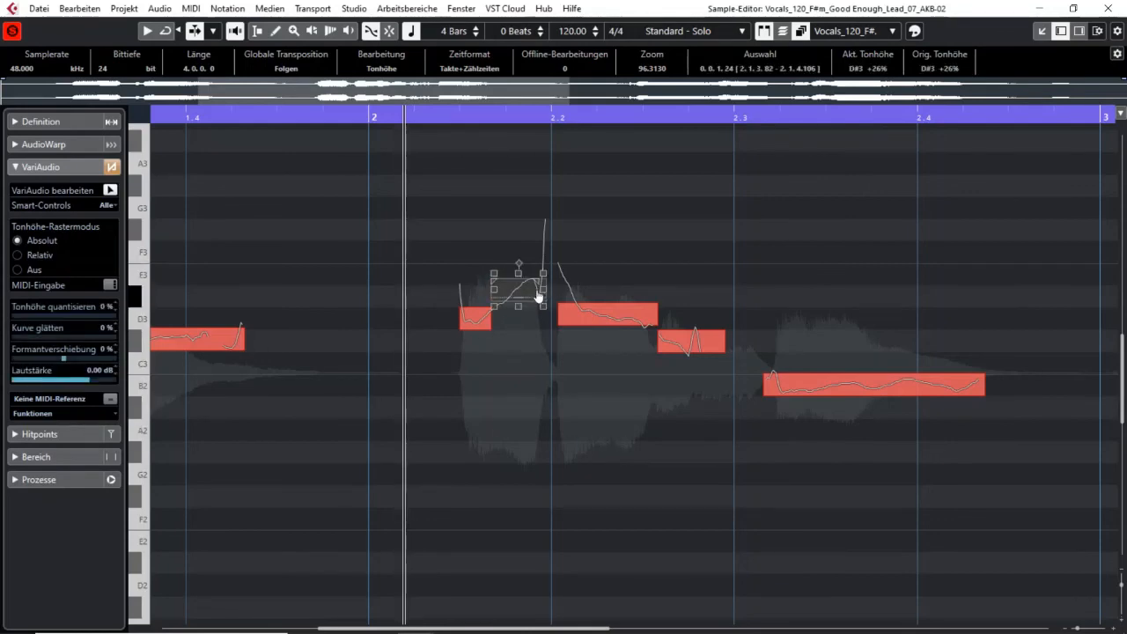
click(488, 312)
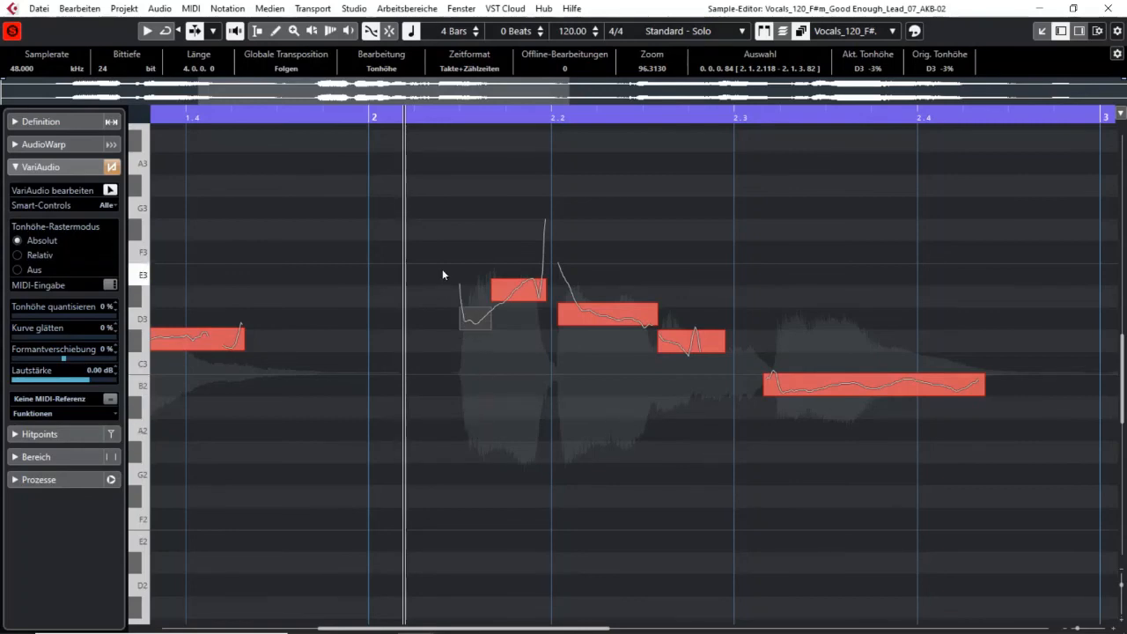
drag(451, 257, 967, 465)
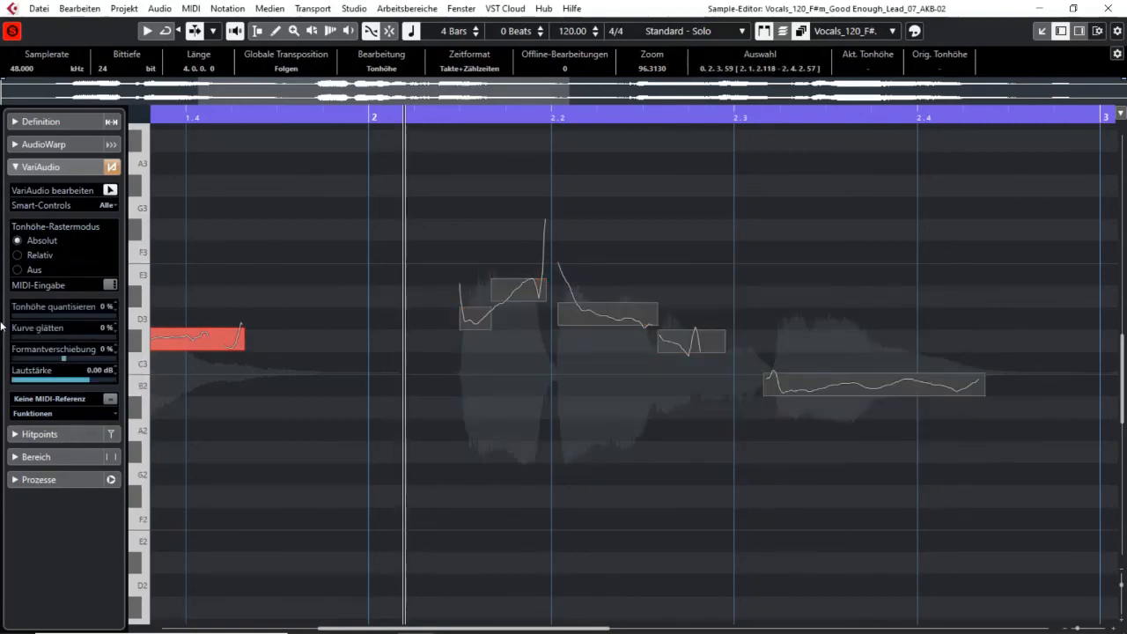
drag(48, 314, 111, 340)
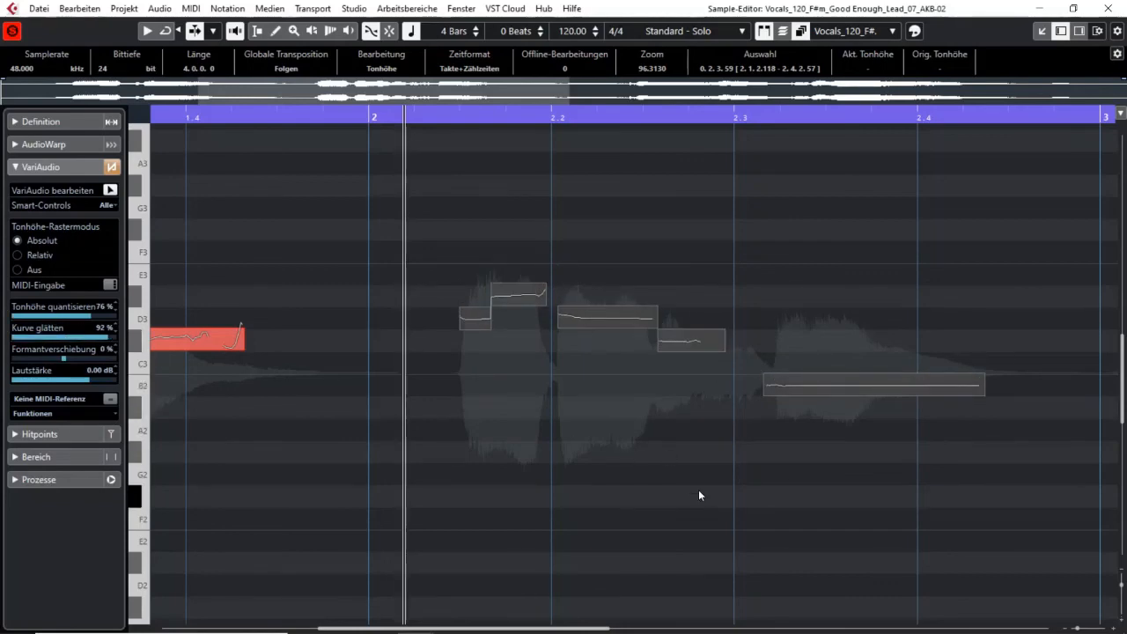
Step: Audition the tuned bar 2 segments, set their formant shift to 37%, and play bar 2 again from its start
key(space)
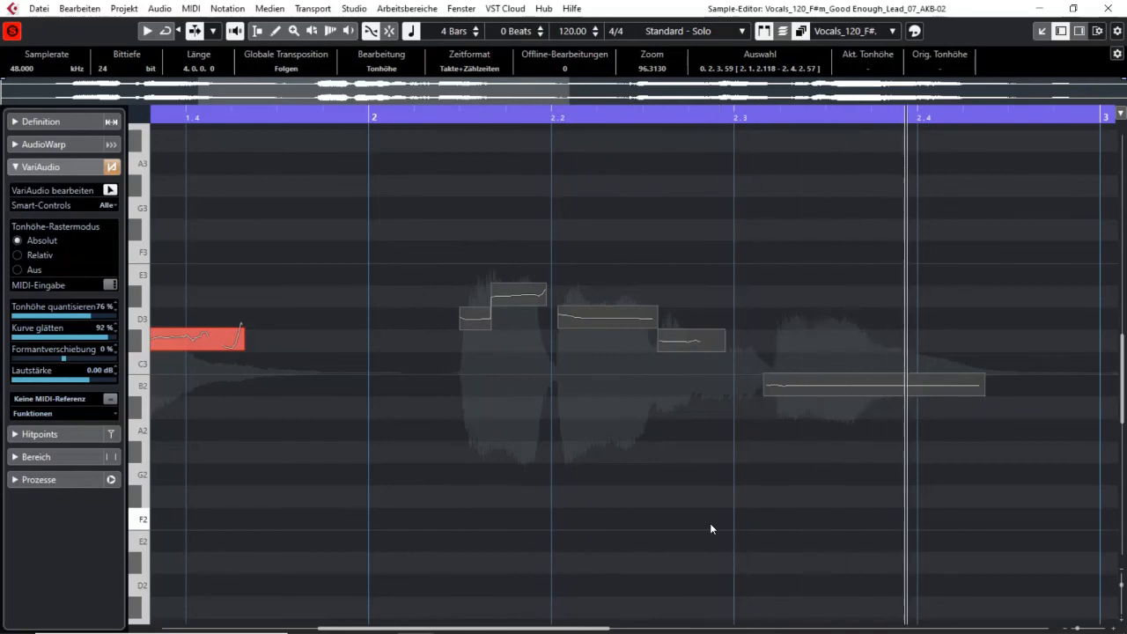
key(space)
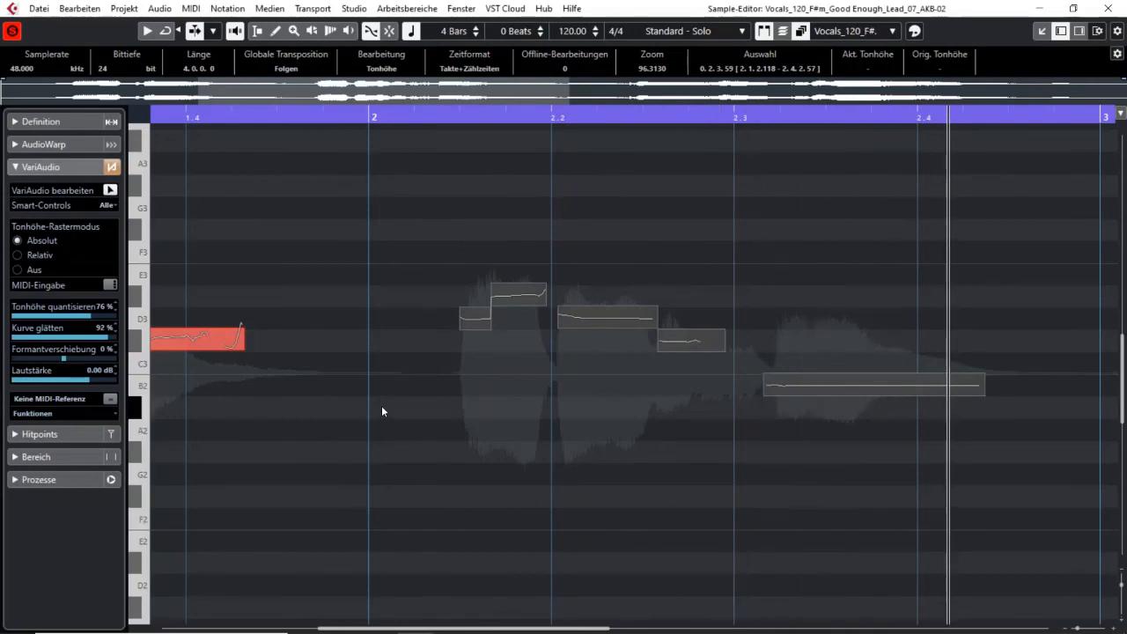
click(85, 358)
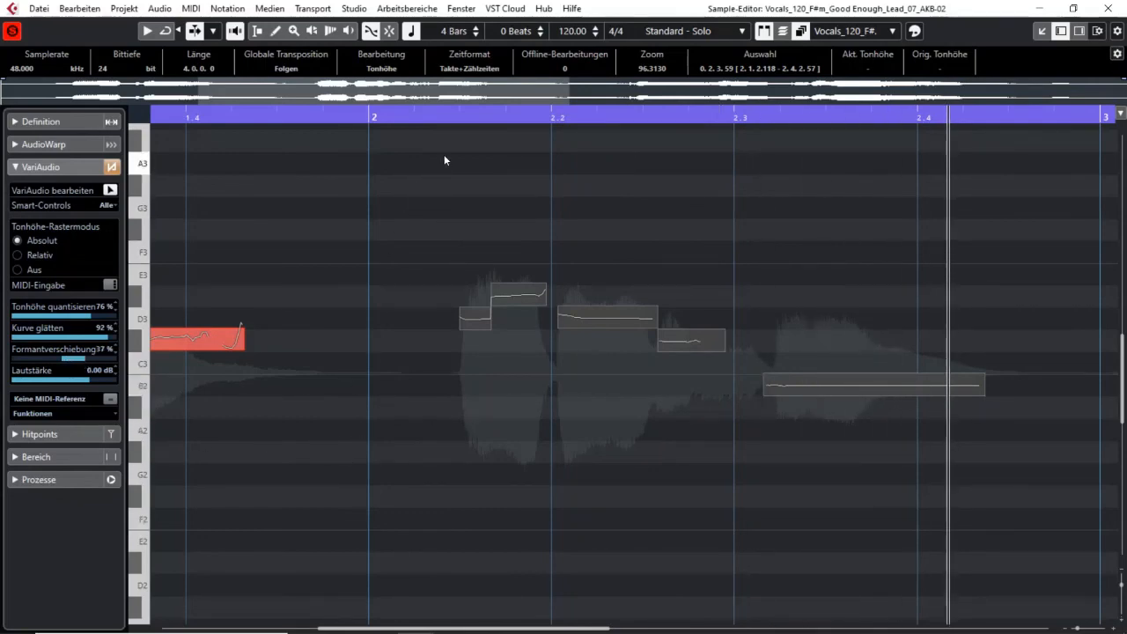
key(ctrl+a)
click(376, 118)
key(space)
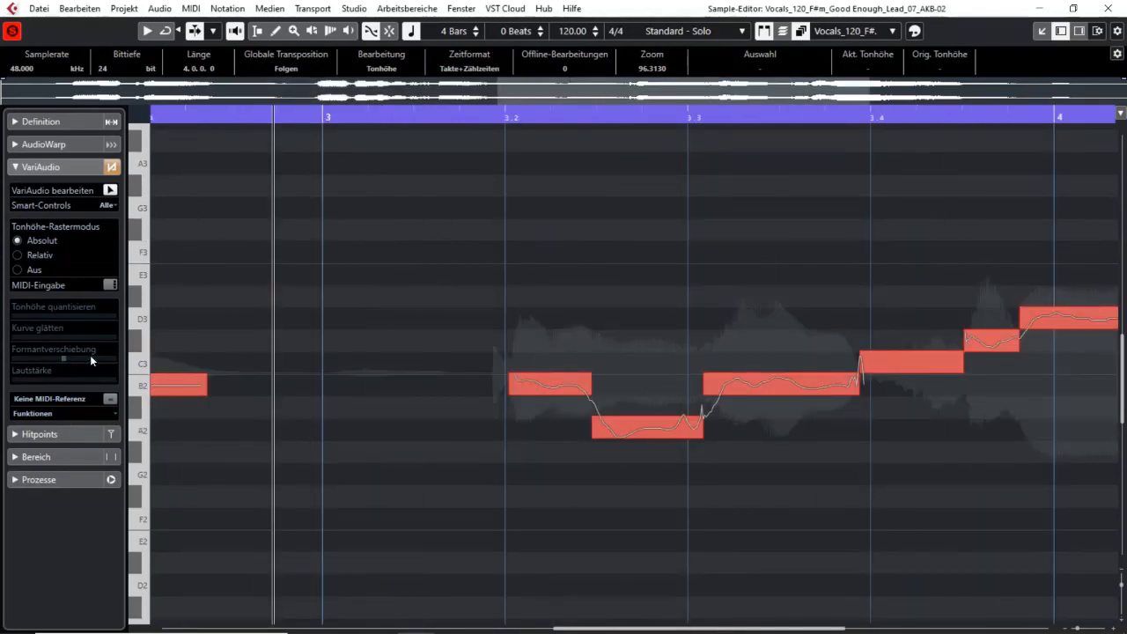
Step: Reselect the five bar 2 segments, set their formant shift to -31%, and play them from just after the start of bar 2
scroll(435, 447, left, 6)
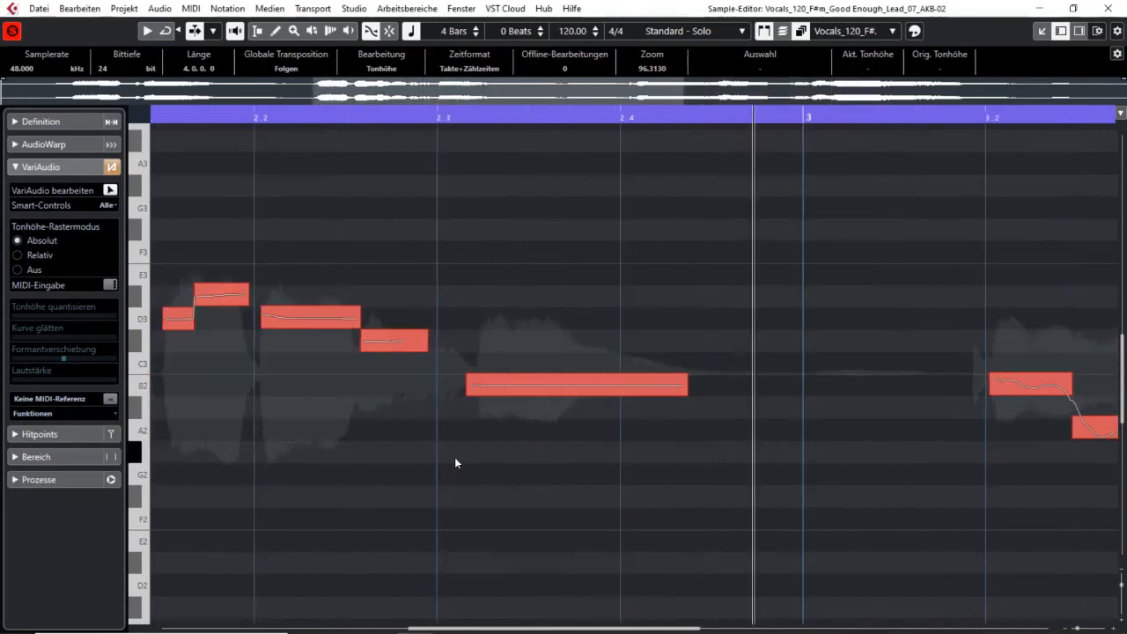
drag(250, 227, 697, 427)
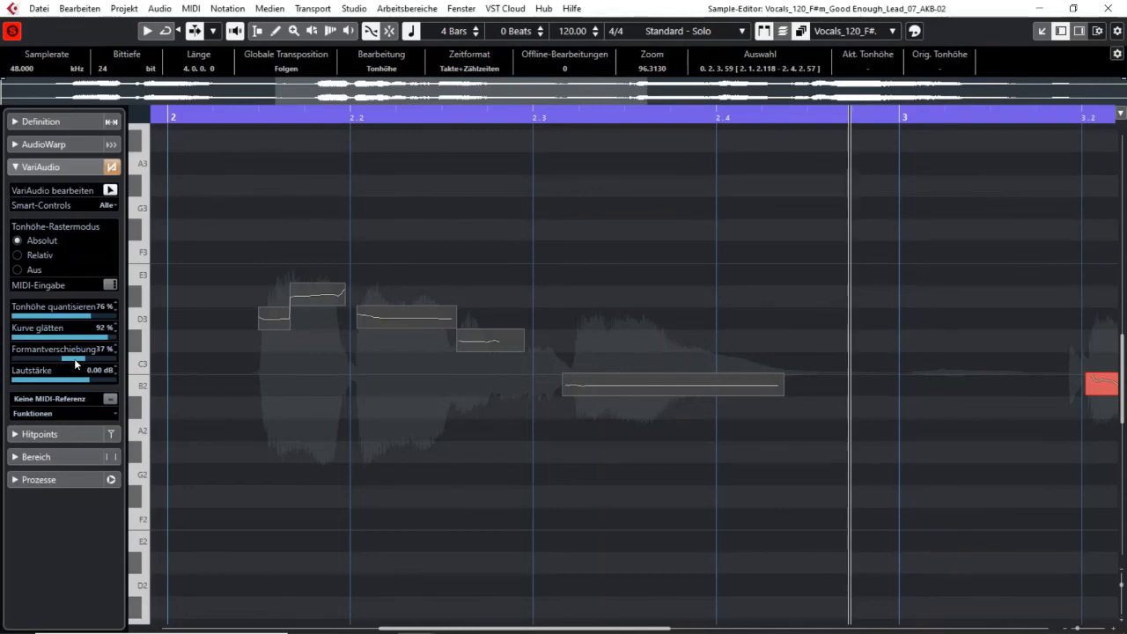
drag(89, 357, 93, 358)
drag(72, 362, 49, 358)
click(201, 113)
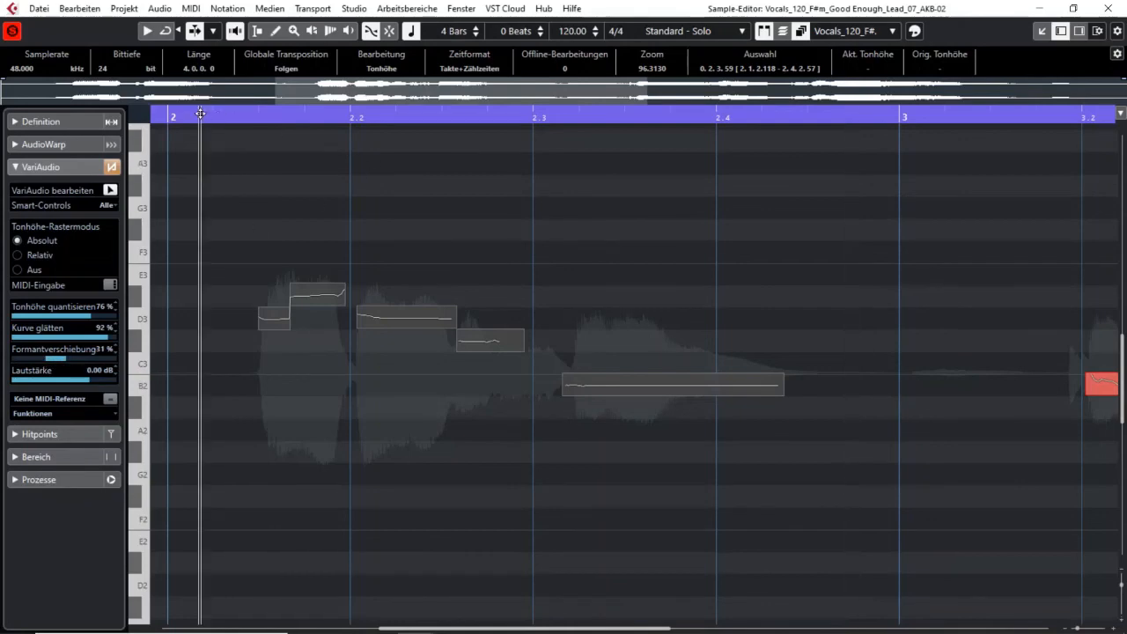
key(space)
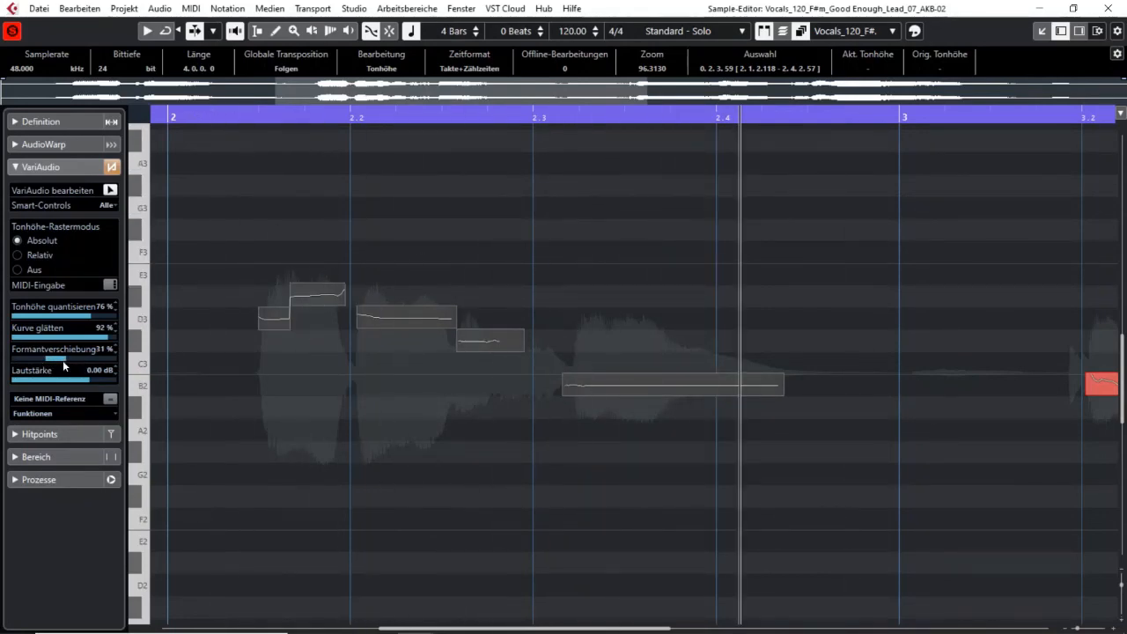
Step: Restore the bar 2 segments' original pitch curves, leave all segments deselected, and place the playback cursor just before bar 3
click(860, 348)
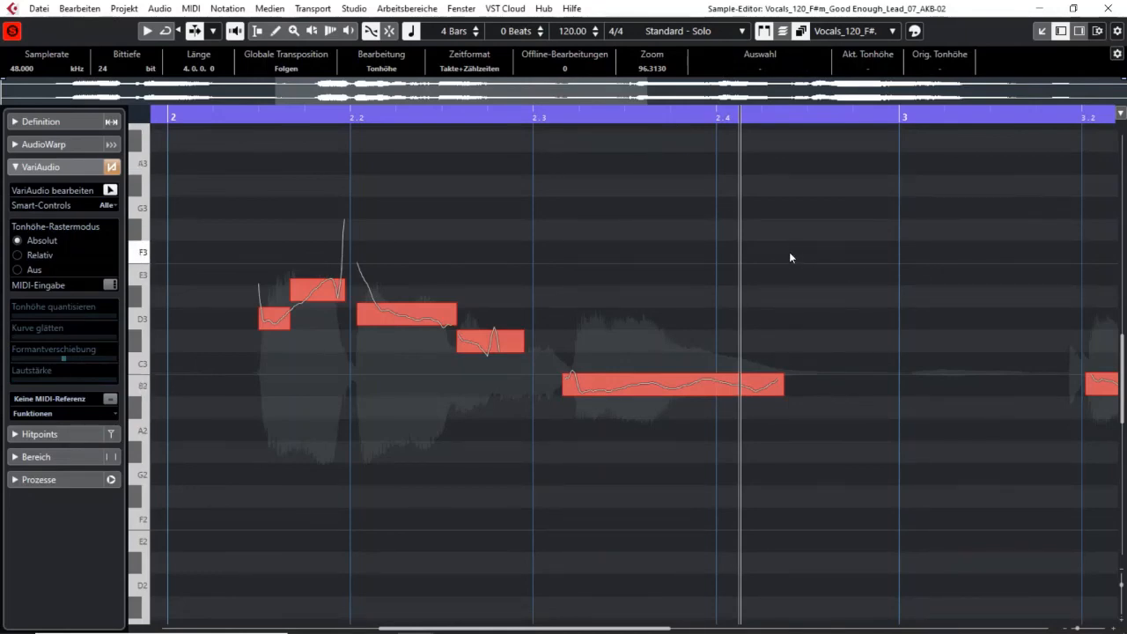
key(shift+f)
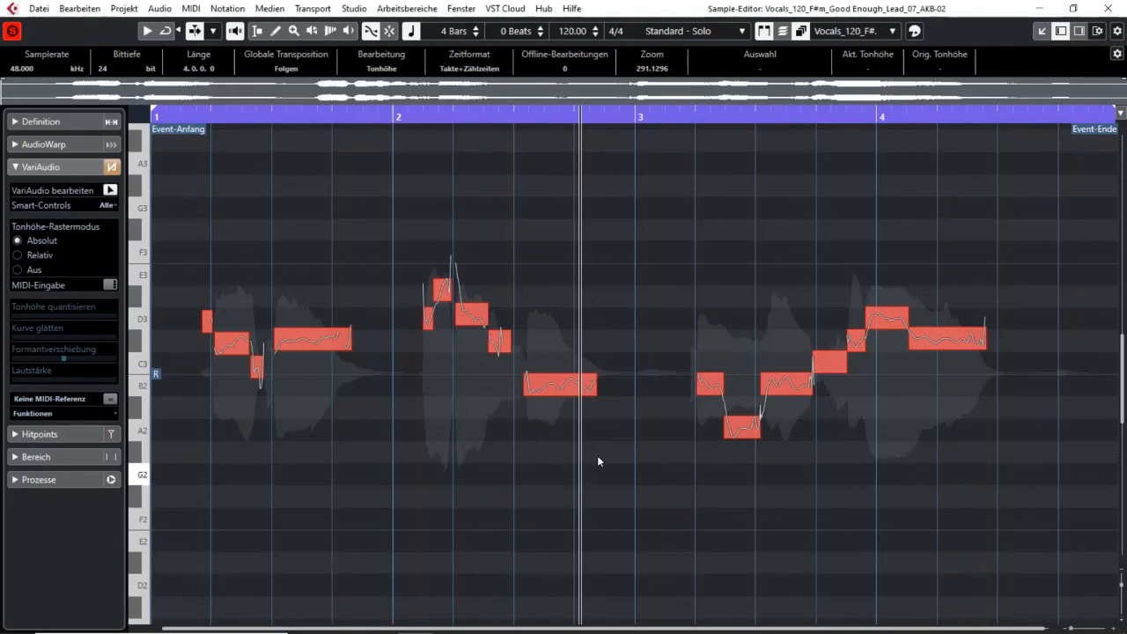
click(632, 115)
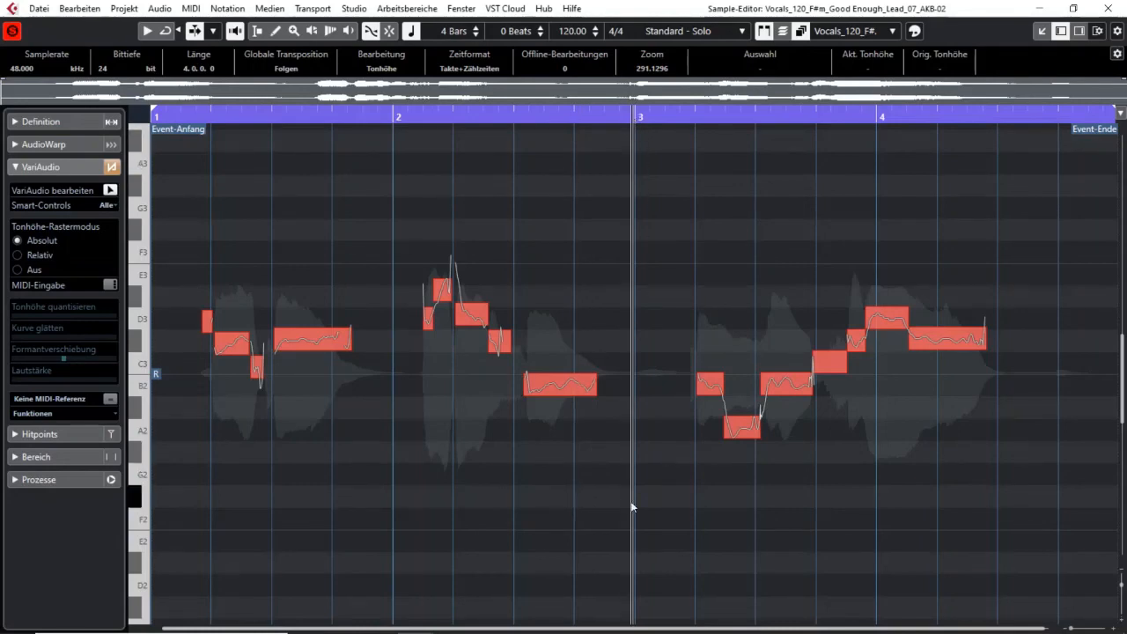